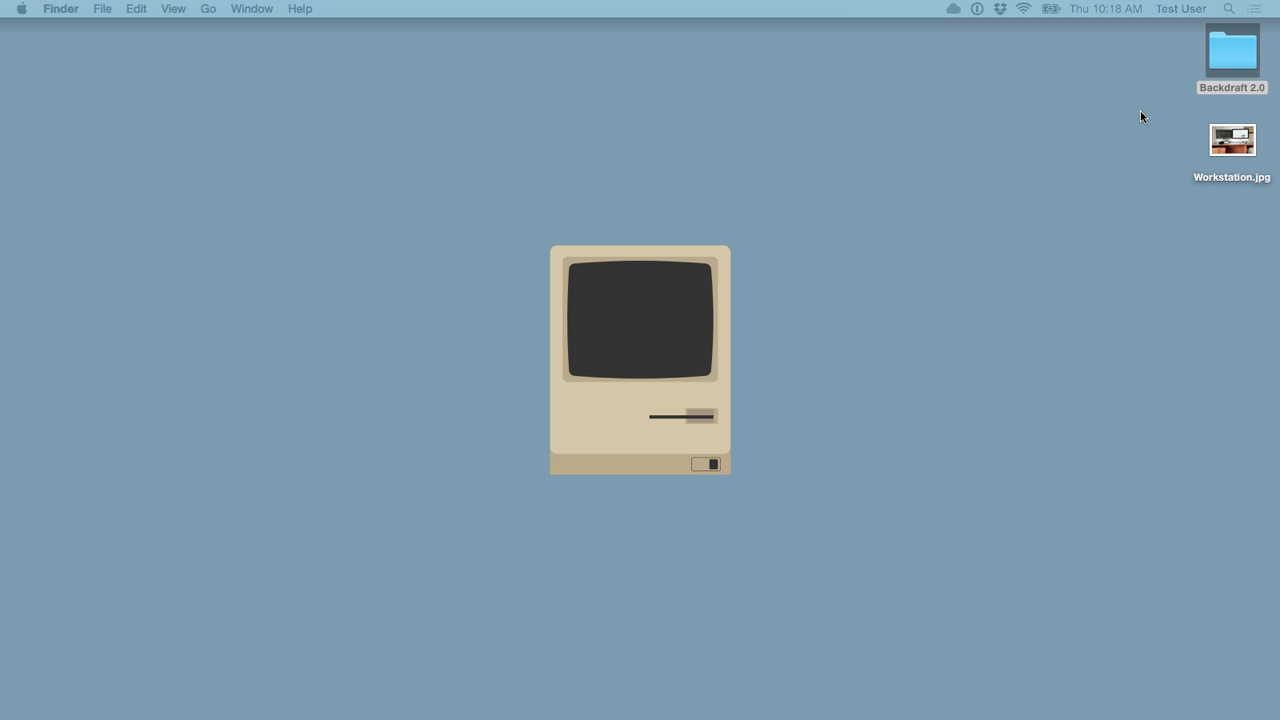
Step: Open the desktop Backdraft 2.0 folder and select the Backdraft 2.0 and three add-on .fwaction files
double_click(1228, 51)
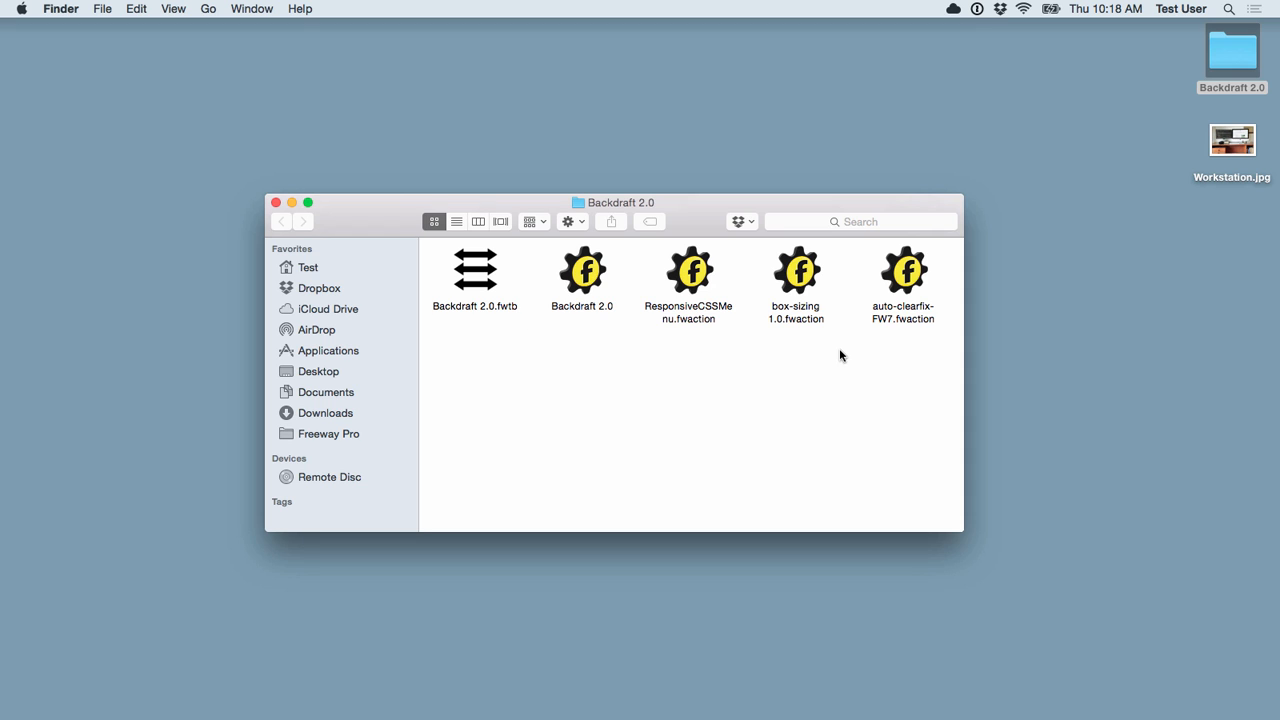
drag(911, 352, 588, 272)
Step: Install the four selected Backdraft Freeway Actions into Freeway Pro
double_click(588, 272)
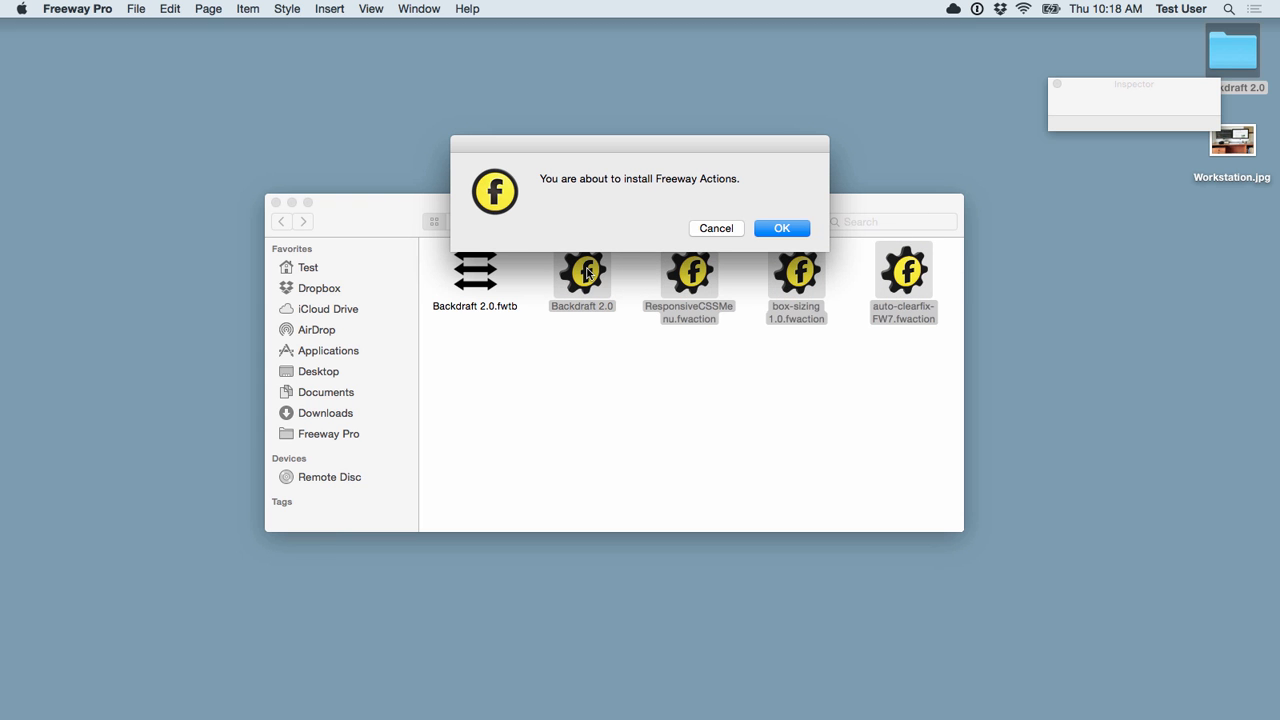
click(777, 229)
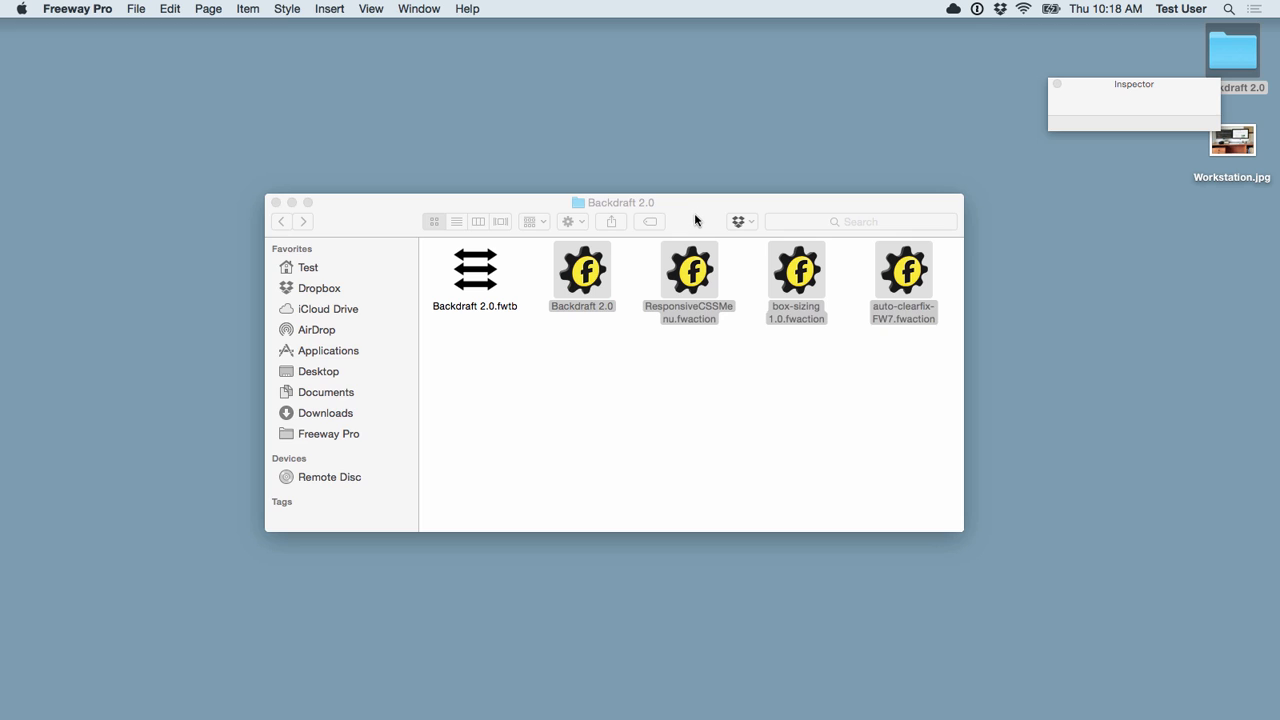
click(700, 215)
click(632, 354)
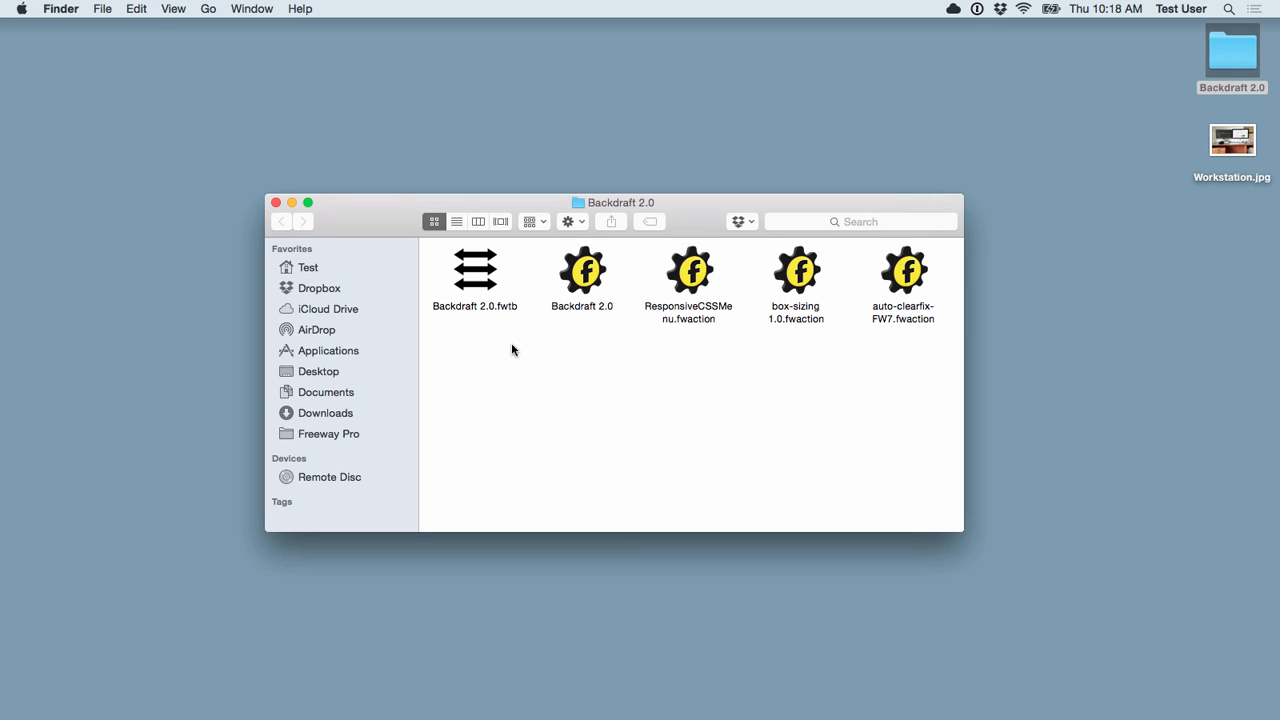
Step: Install the Backdraft 2.0.fwtb template, then quit Freeway Pro
double_click(475, 277)
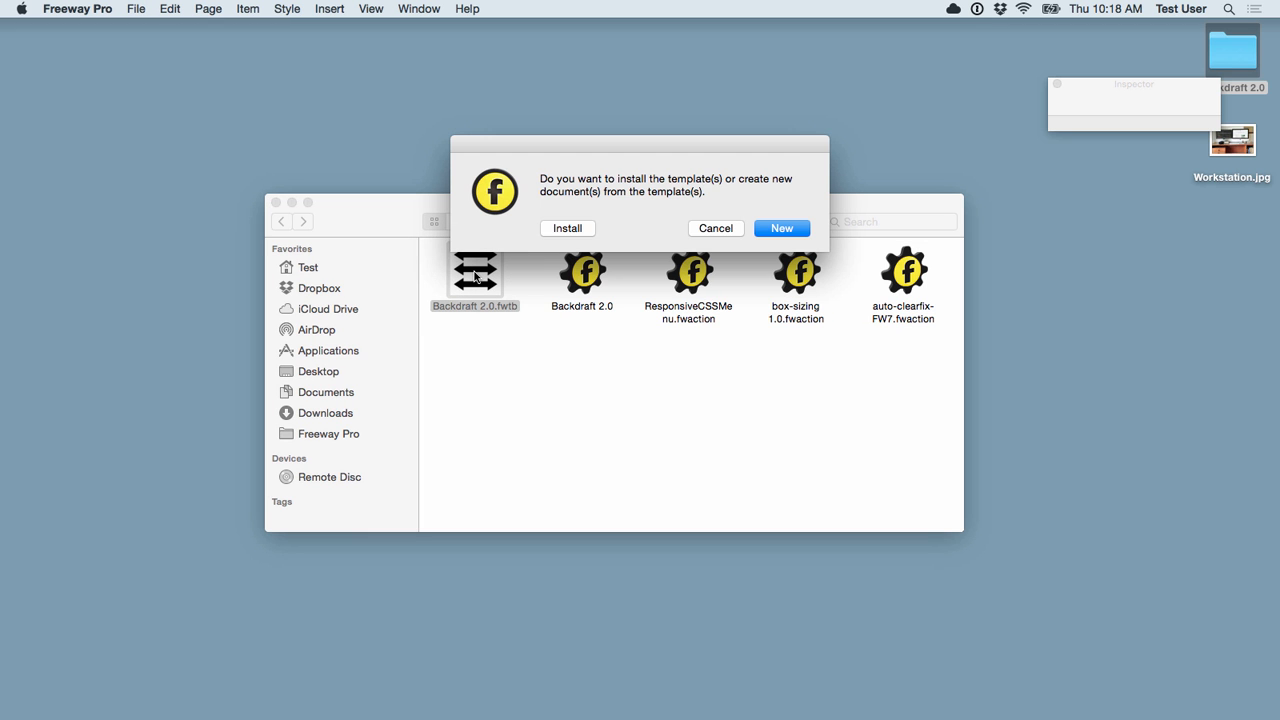
click(563, 230)
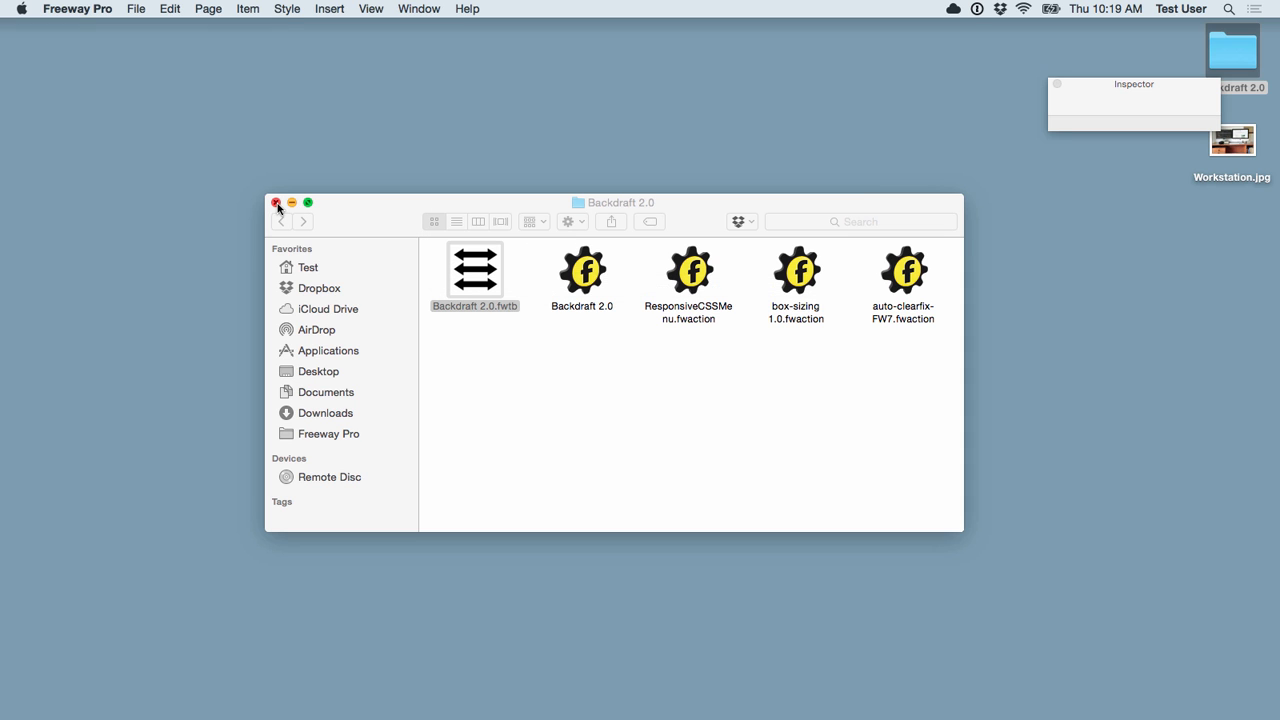
right_click(625, 686)
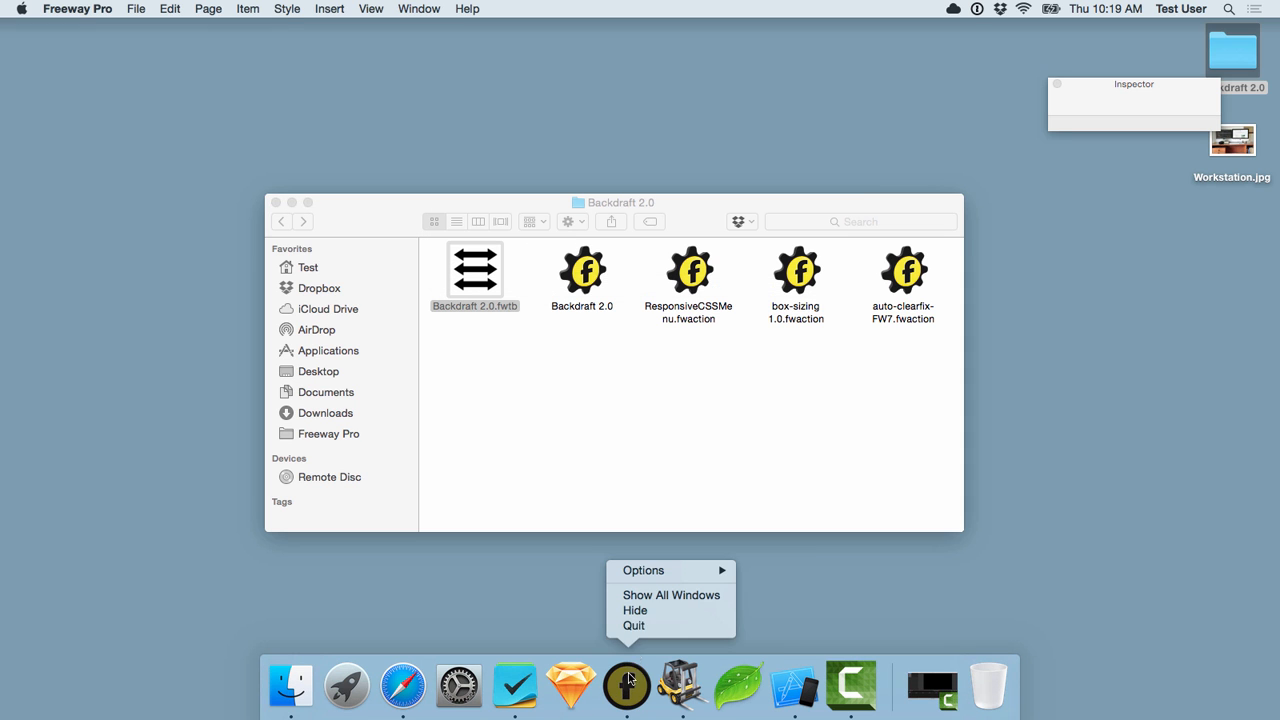
click(634, 626)
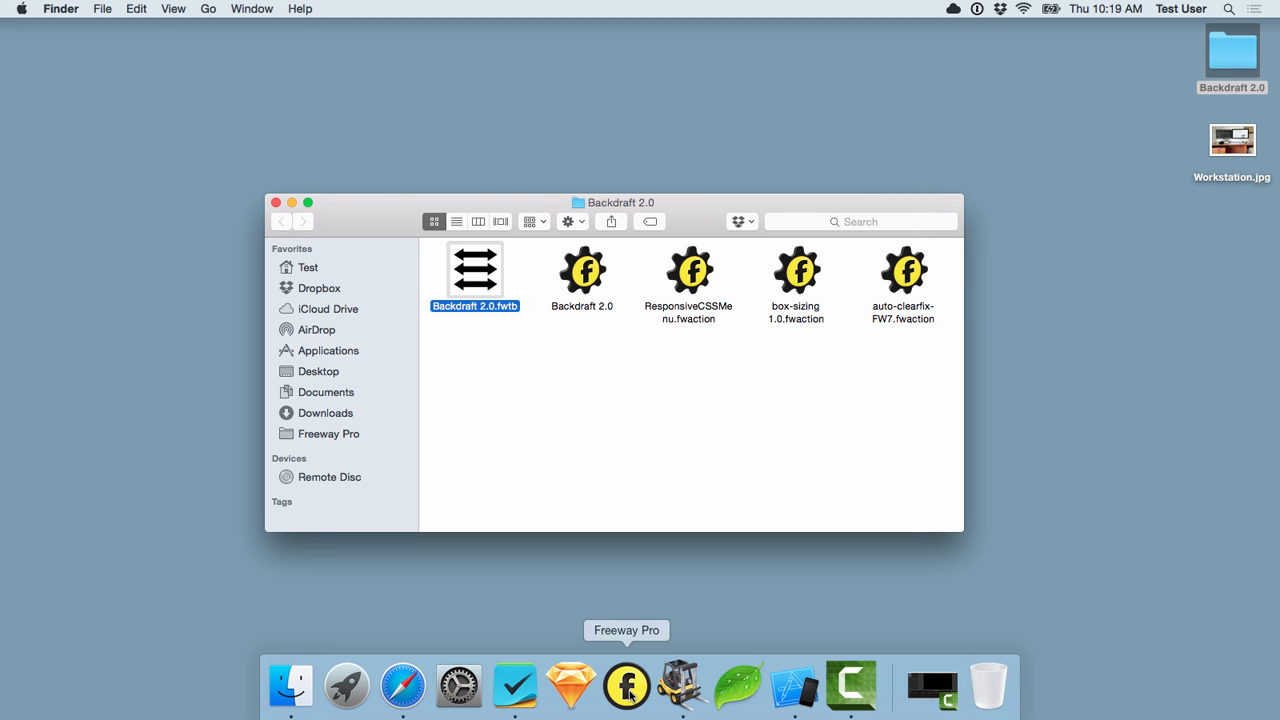
Step: Relaunch Freeway Pro and create a new document from the Responsive > Backdraft 2.0 template
click(628, 690)
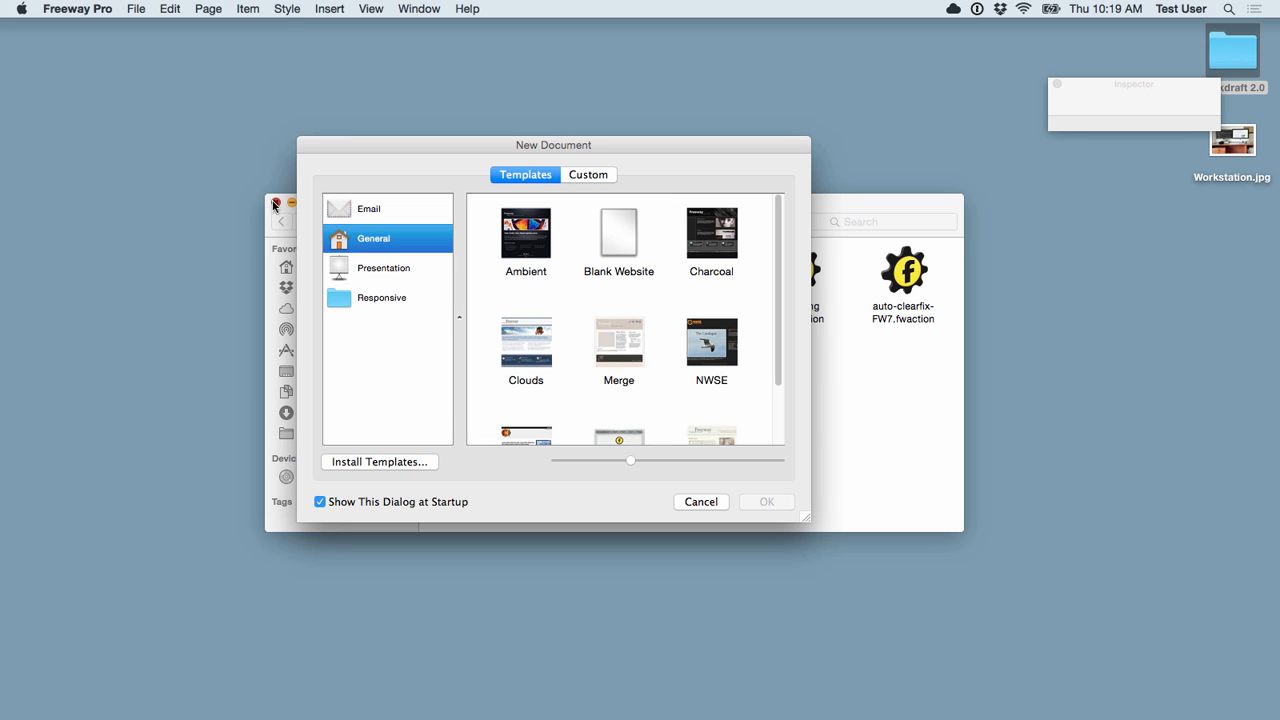
click(276, 204)
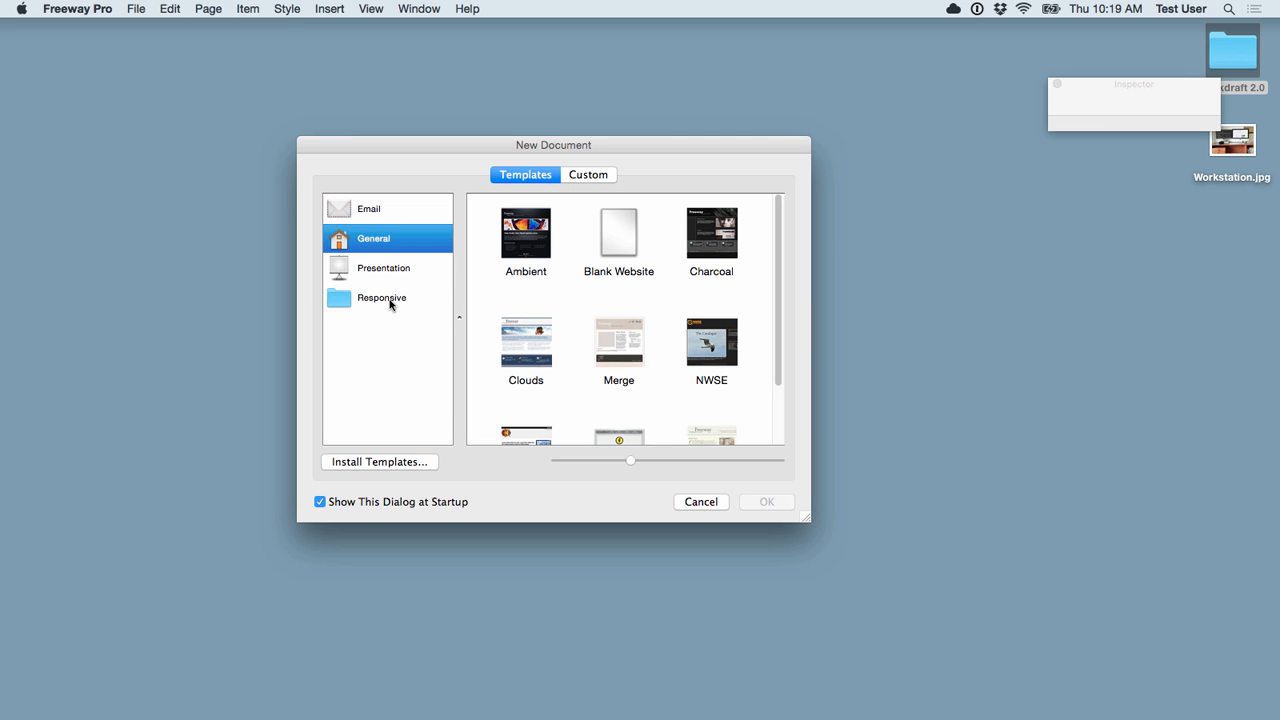
click(357, 299)
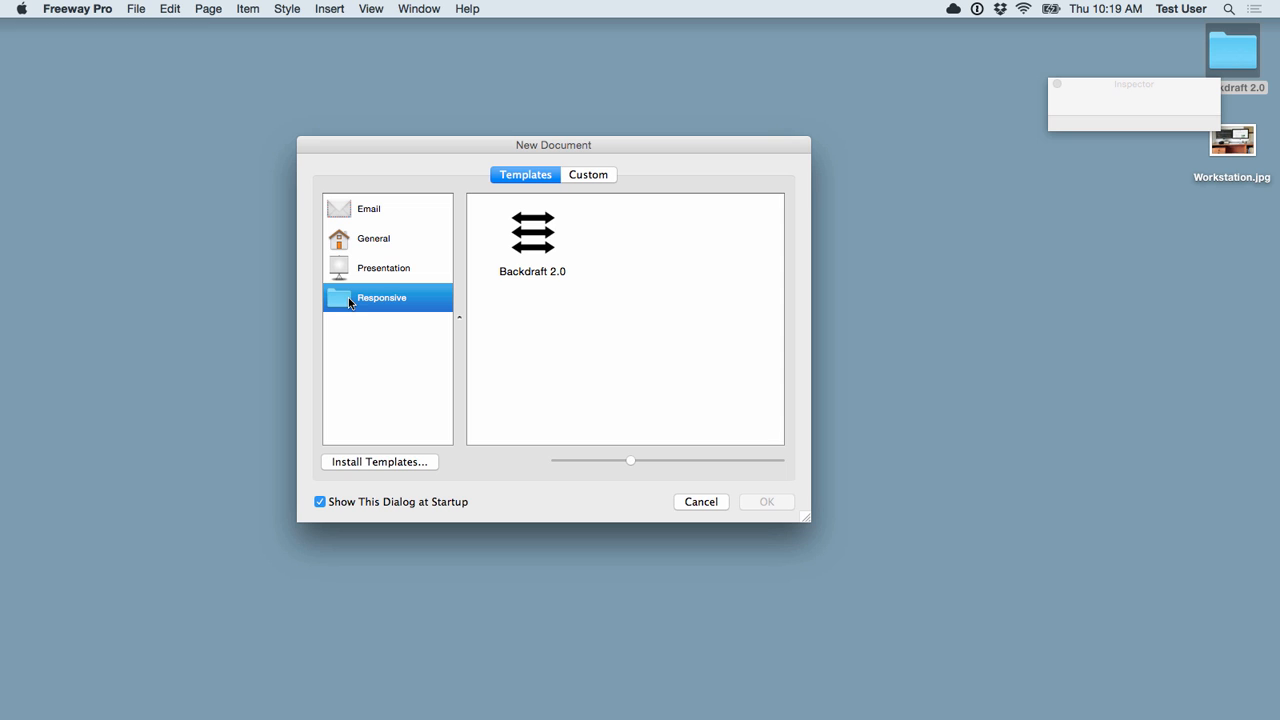
click(530, 236)
click(766, 501)
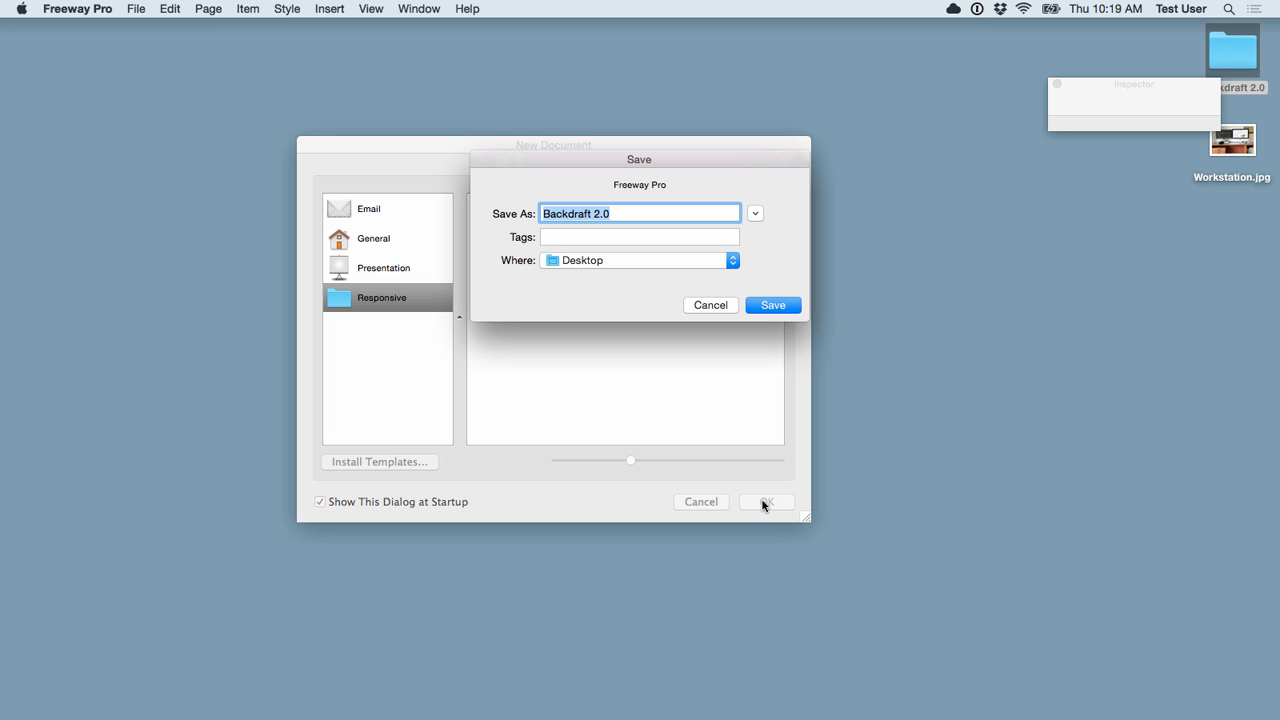
Step: Save the new site on the Desktop as 'Backdraft Website'
click(677, 213)
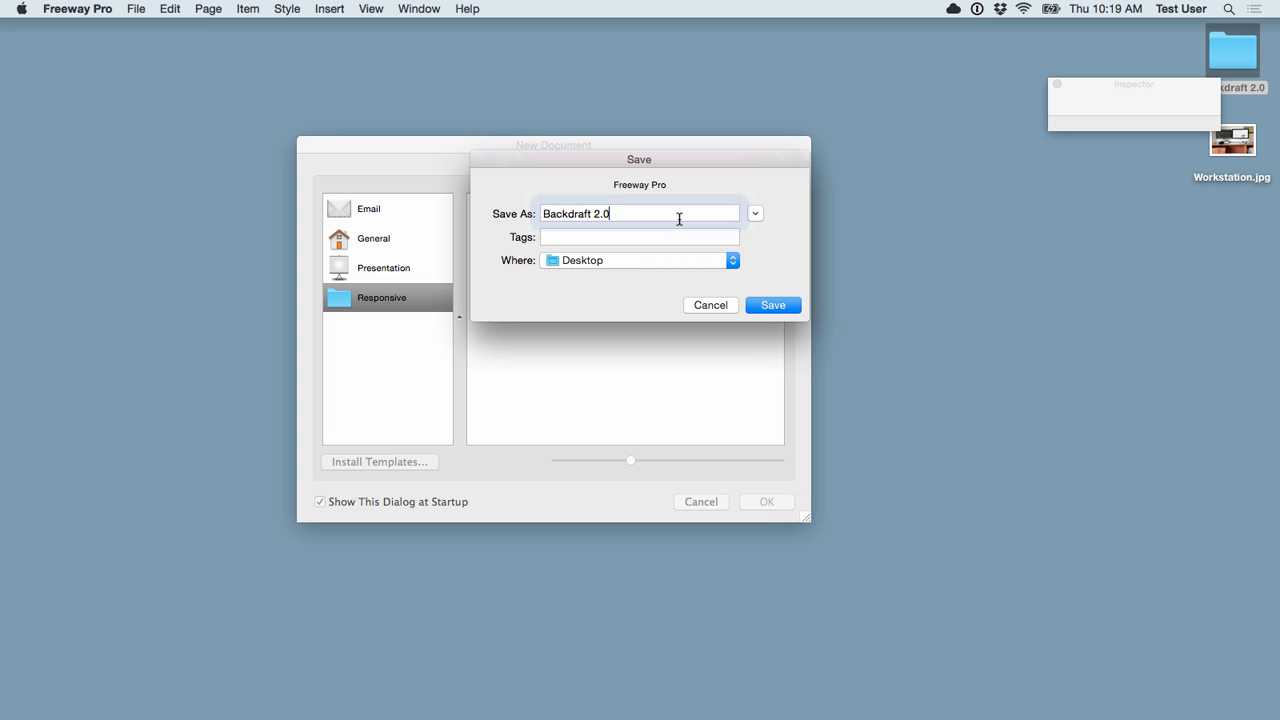
key(BackSpace)
key(BackSpace)
key(BackSpace)
text(Website)
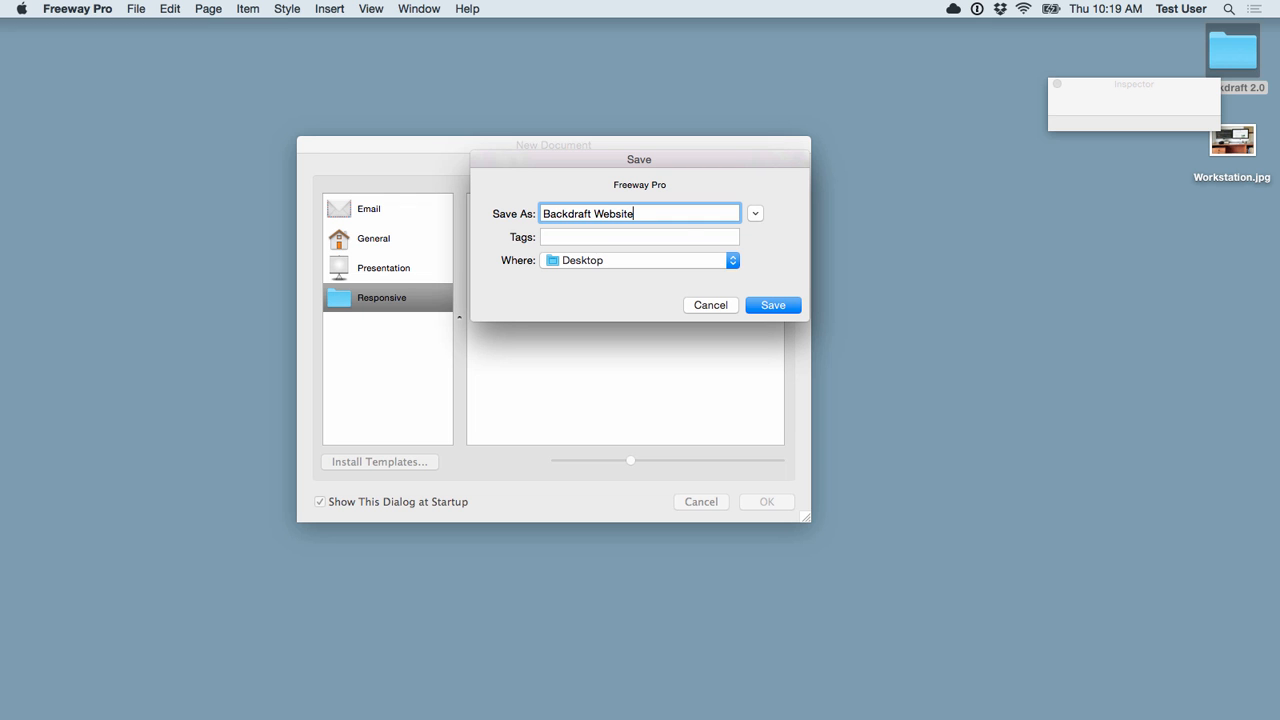
click(762, 304)
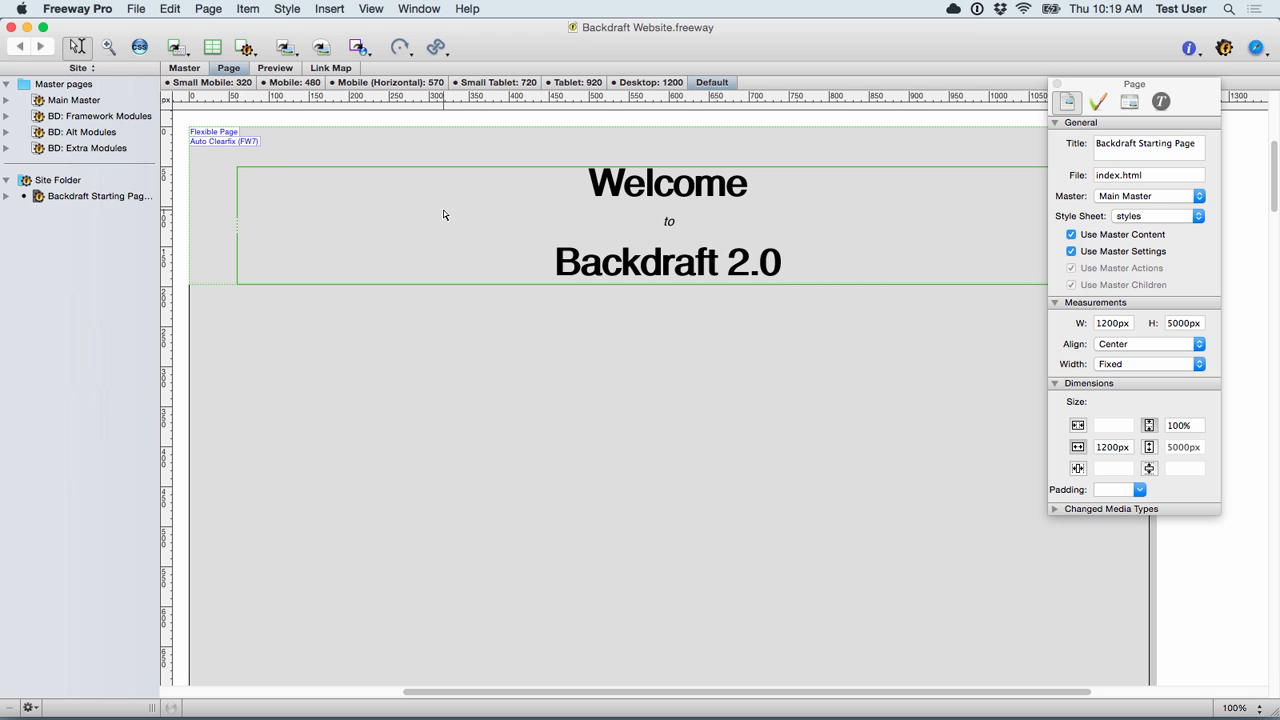
Step: Delete the 'Welcome to Backdraft 2.0' heading box and open the BD: Framework Modules master page
click(406, 211)
key(BackSpace)
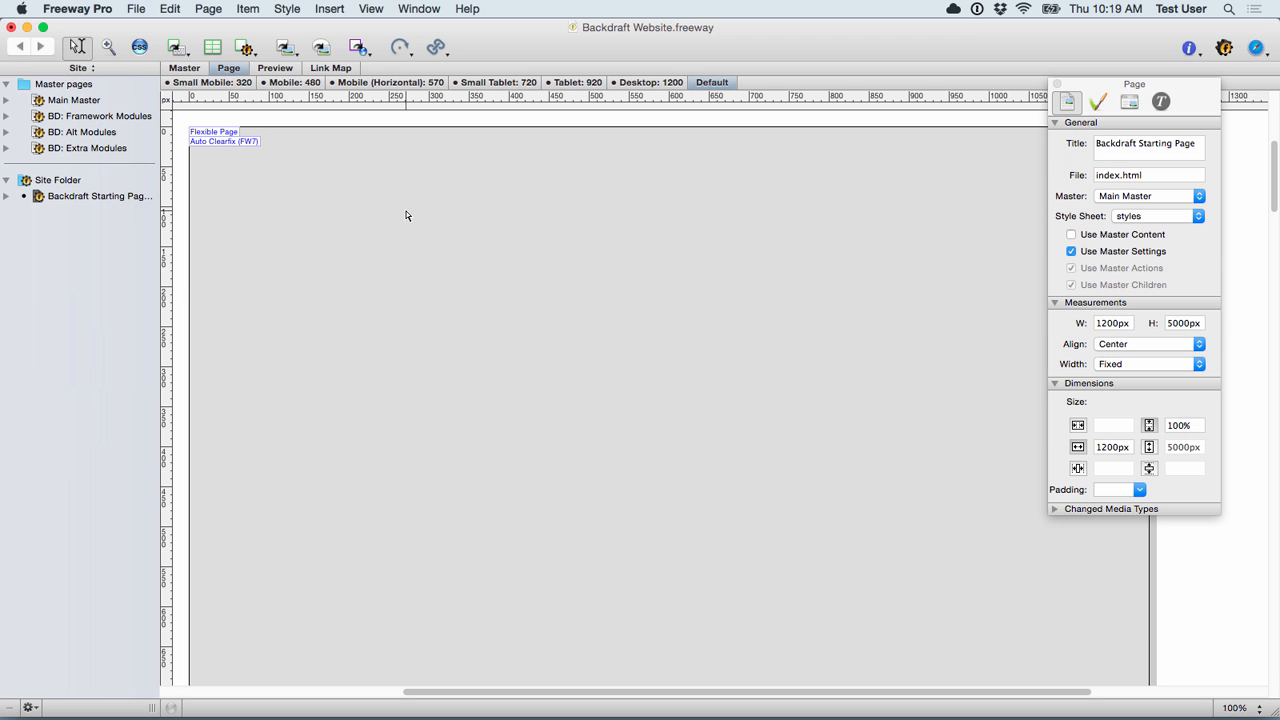
click(78, 118)
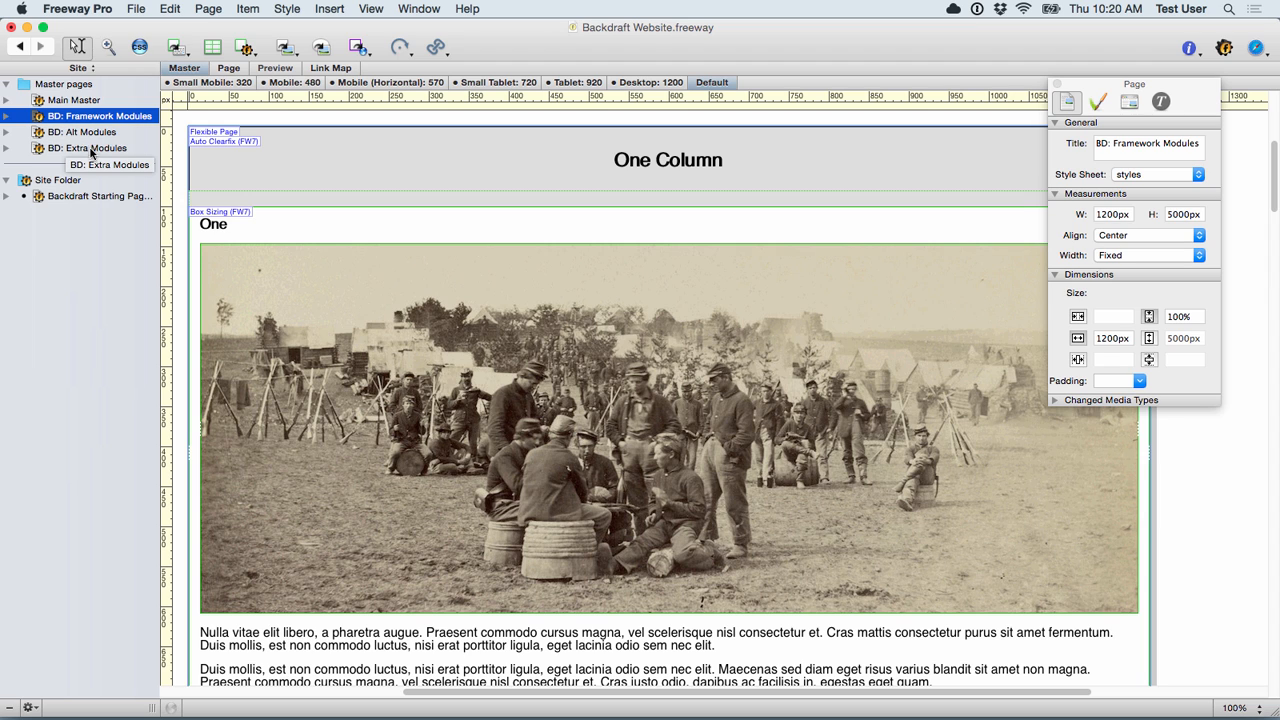
Step: Browse the BD: Extra Modules master page and select its Over/Under header box
click(89, 149)
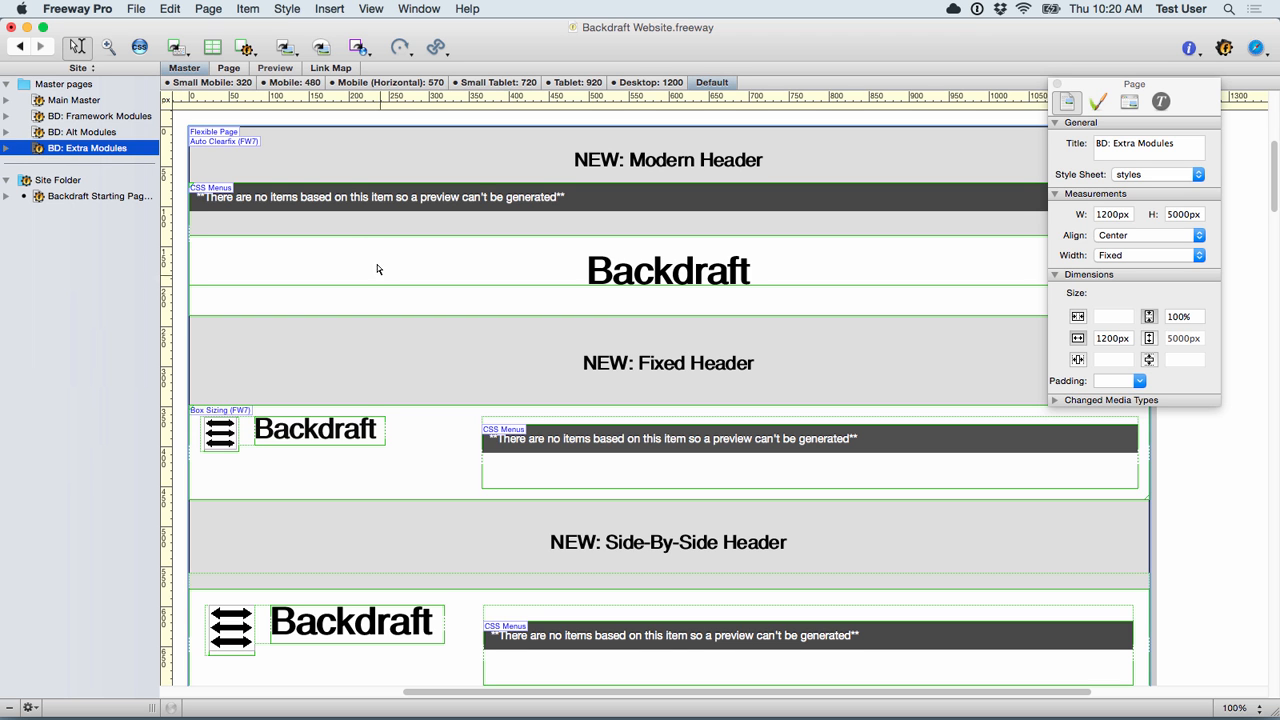
scroll(491, 377, down, 10)
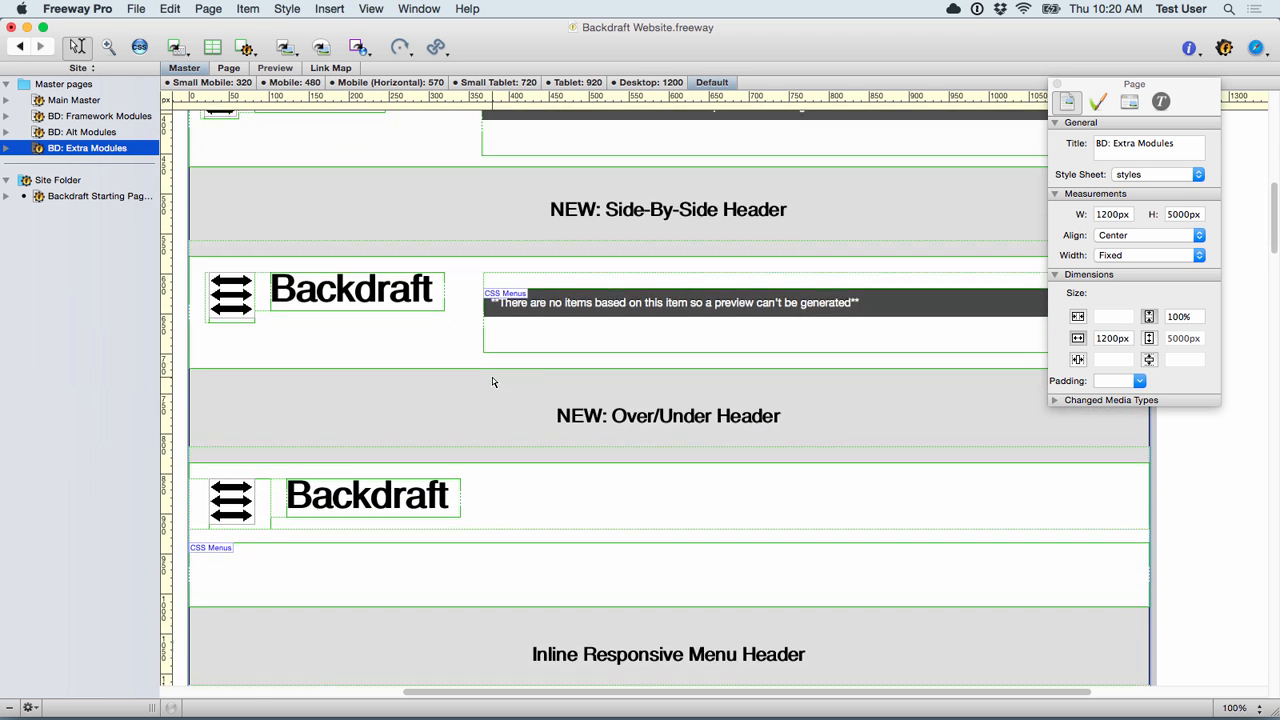
scroll(492, 381, down, 20)
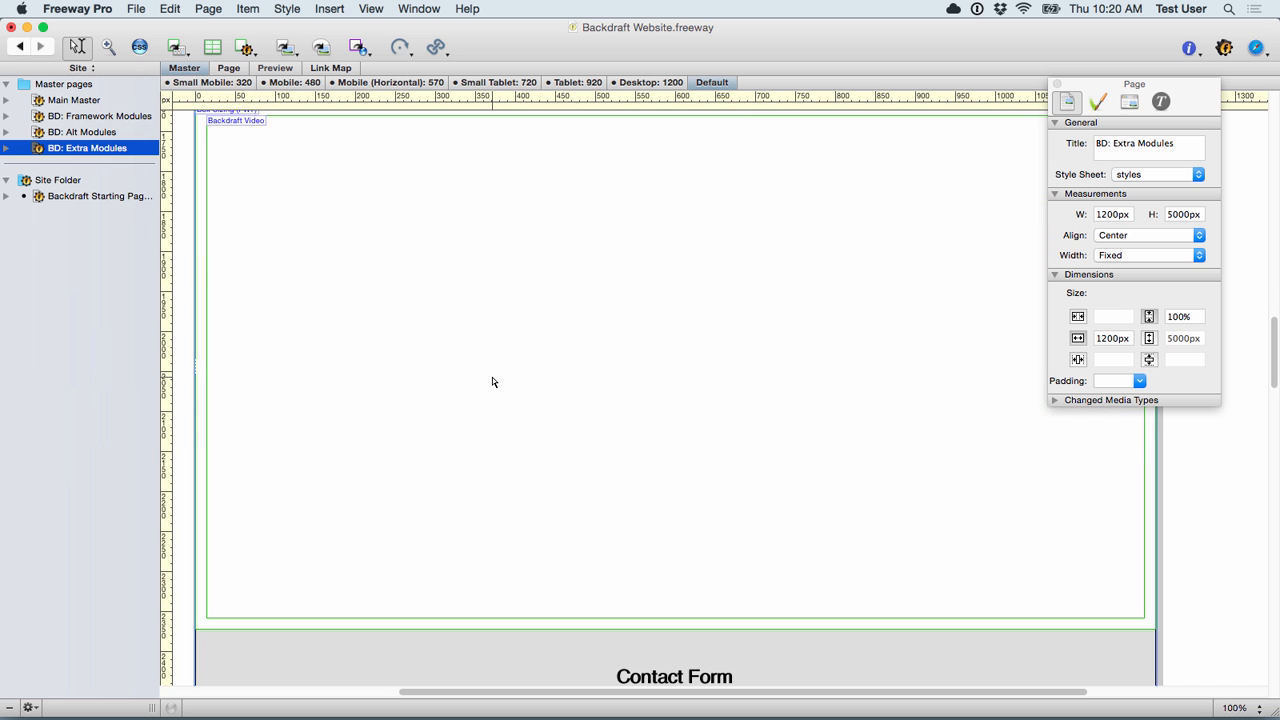
scroll(786, 630, down, 17)
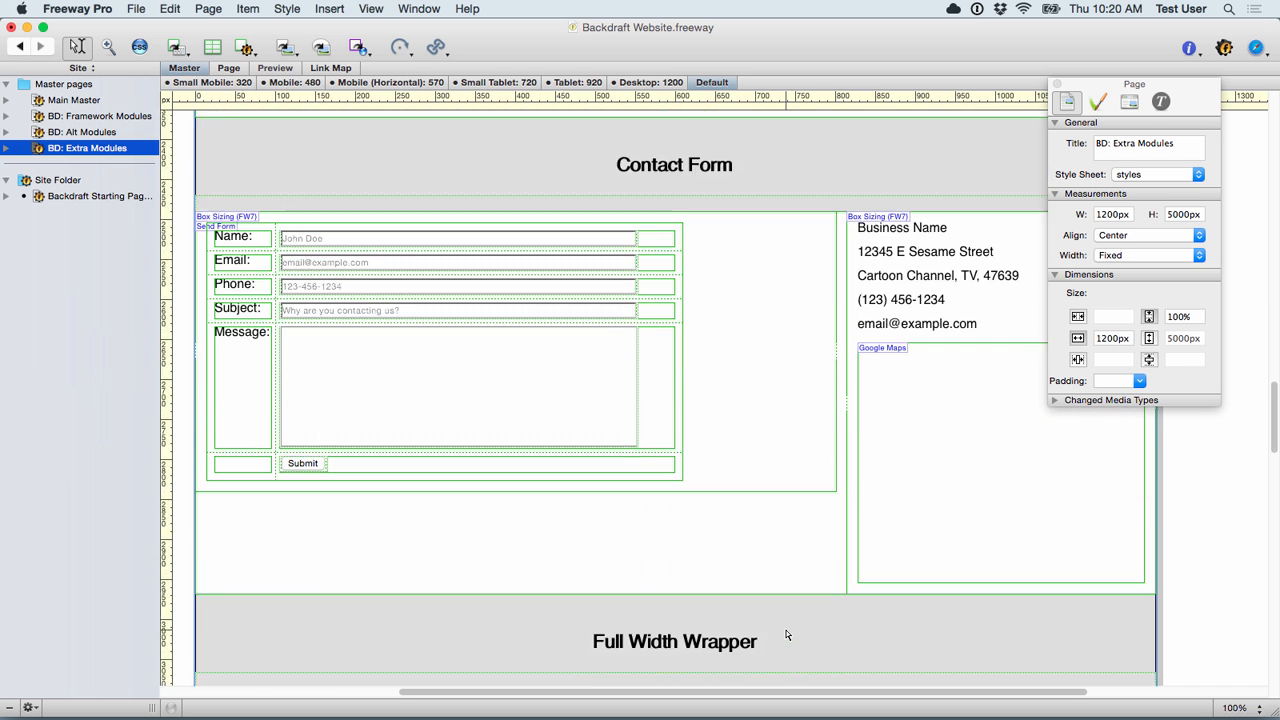
scroll(786, 630, up, 20)
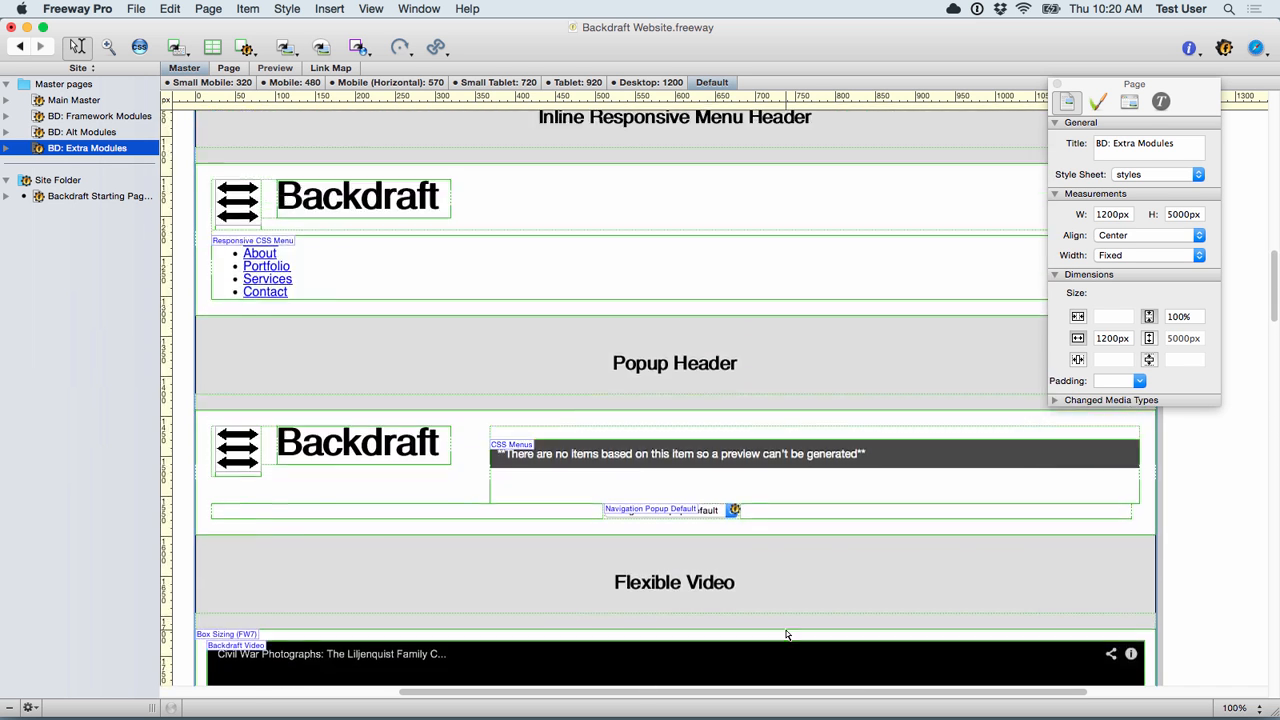
scroll(786, 634, up, 13)
scroll(786, 634, down, 11)
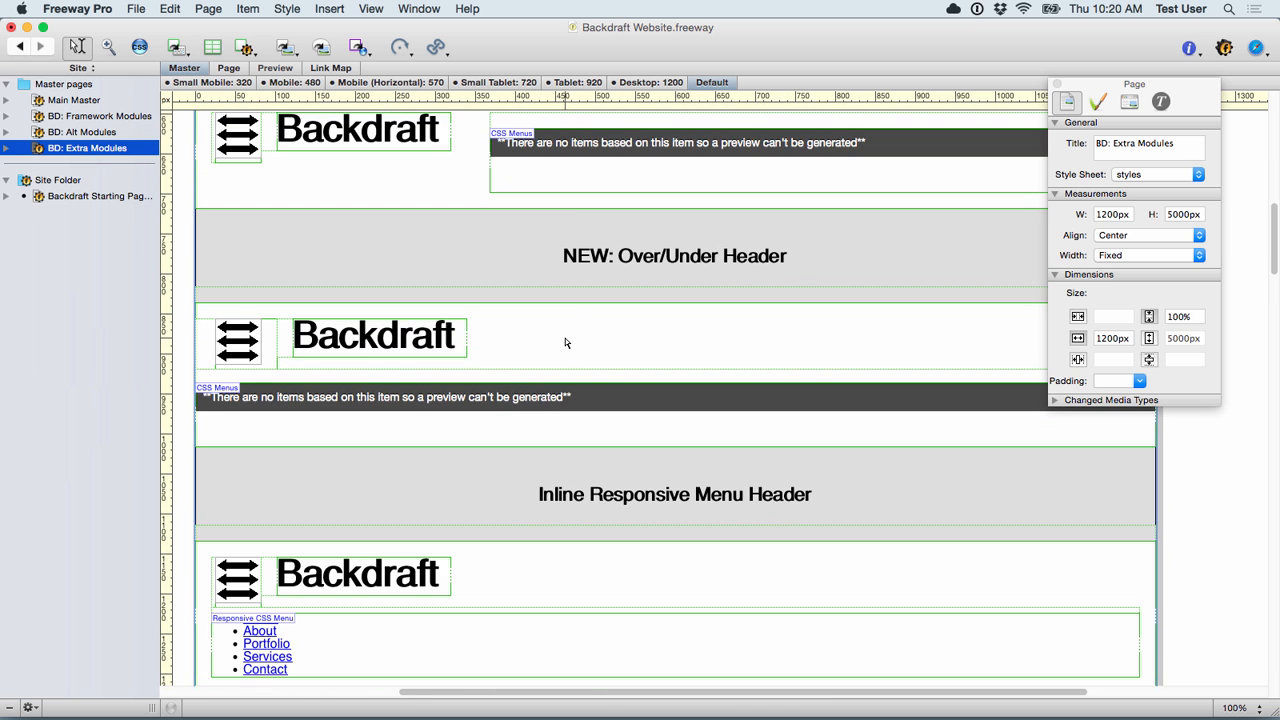
click(647, 341)
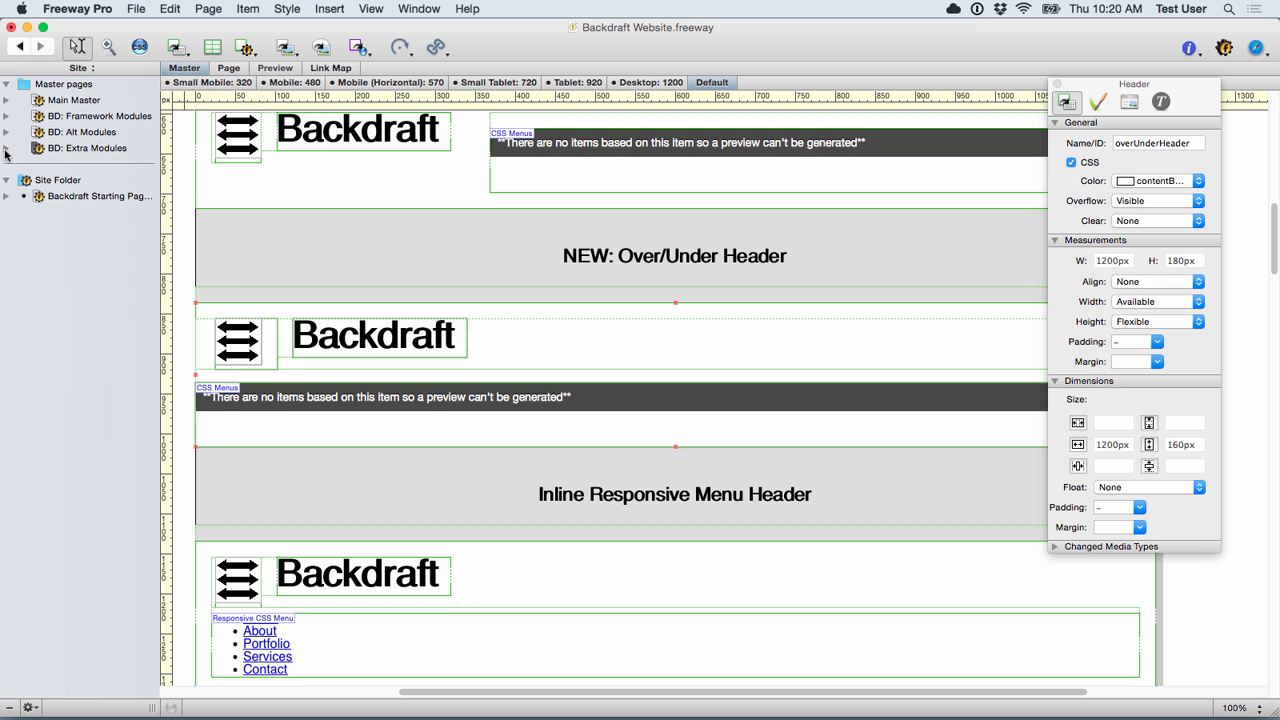
Step: Copy the overUnderHeaderWrapper from BD: Extra Modules and open the Backdraft Starting Page
click(30, 707)
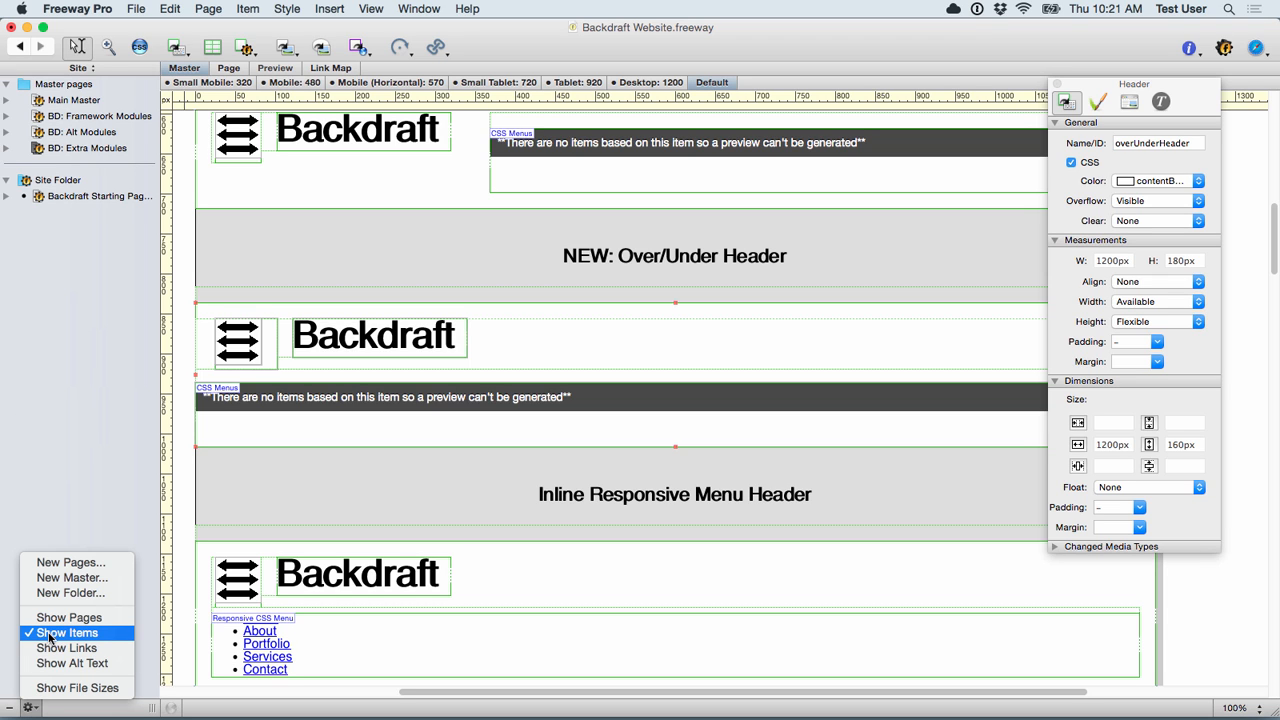
click(66, 280)
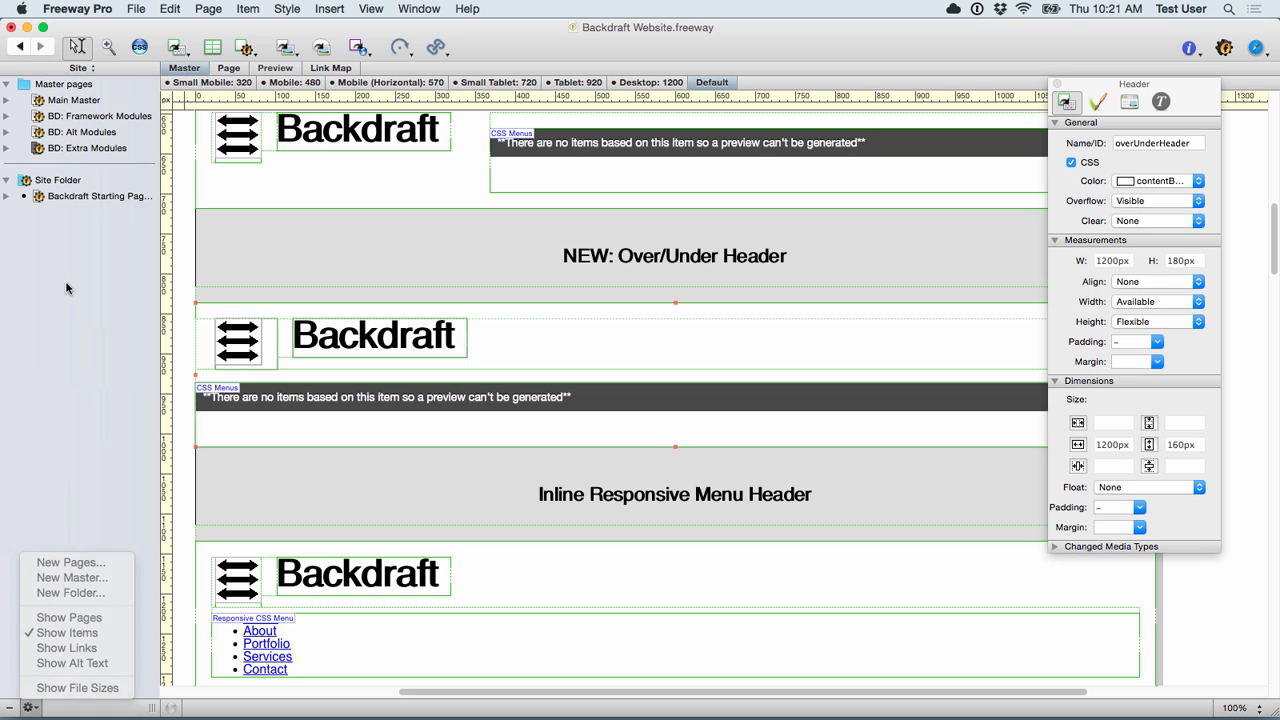
click(8, 148)
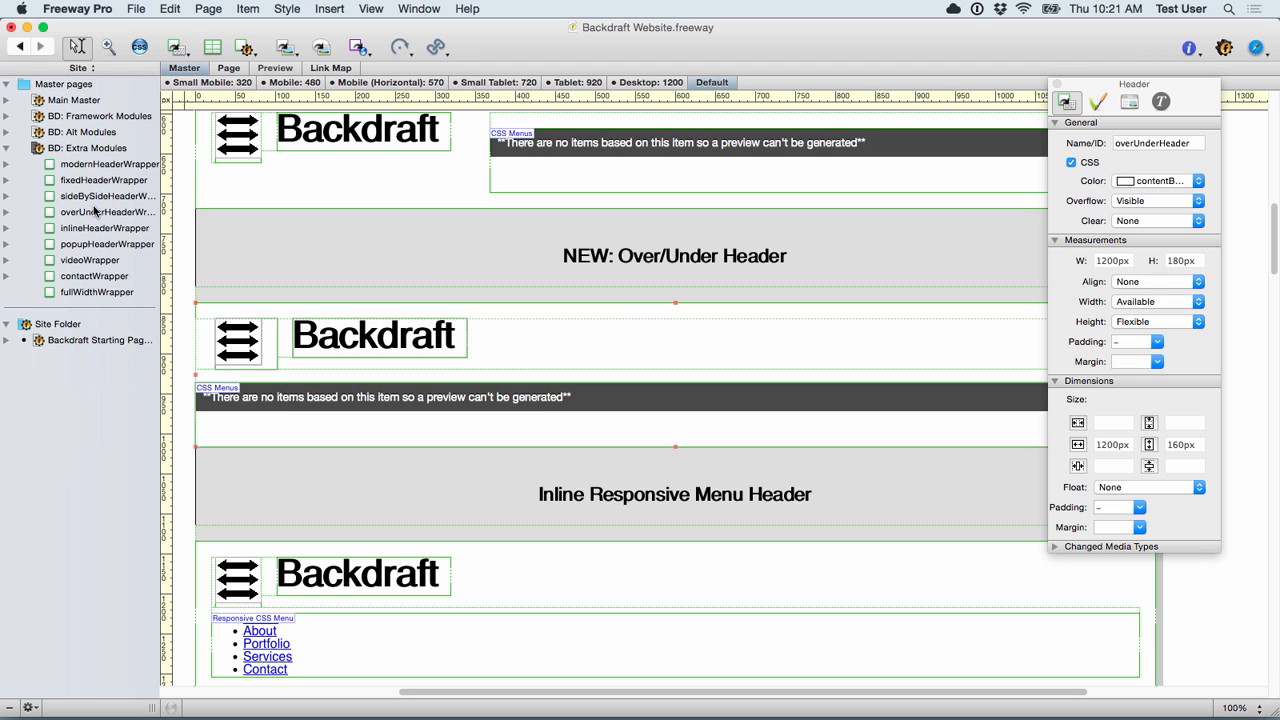
click(125, 215)
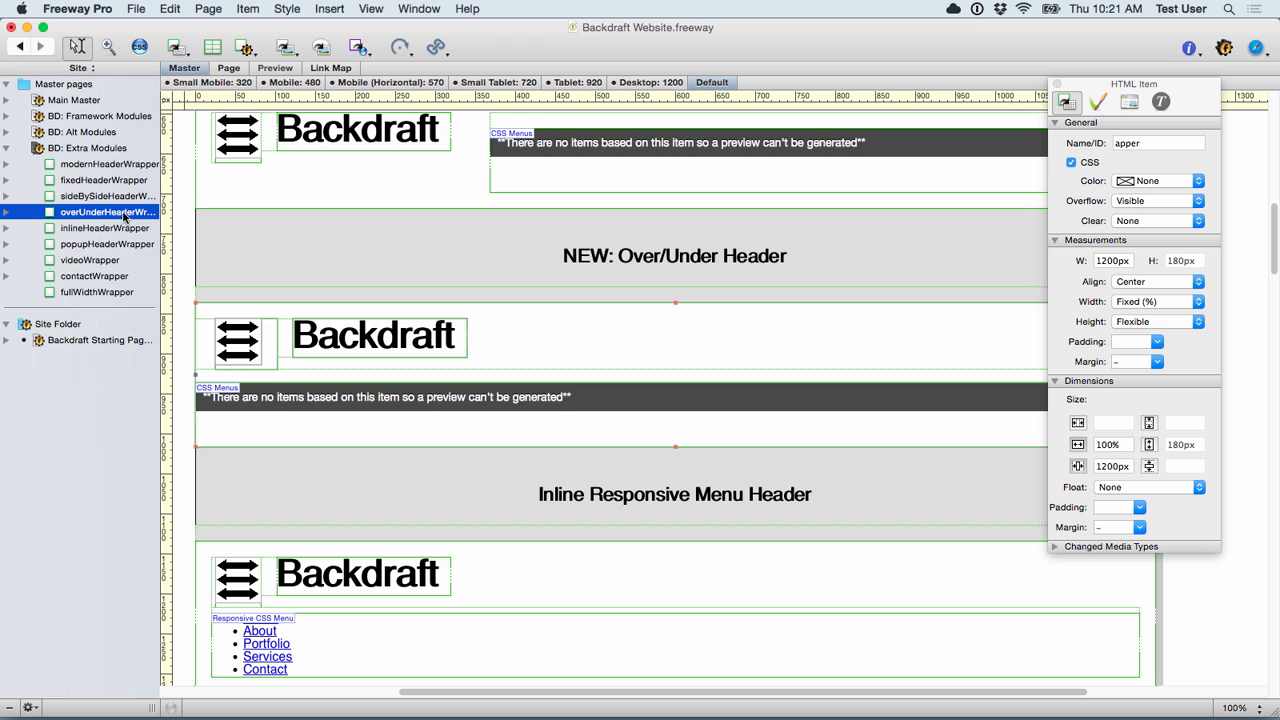
key(super+c)
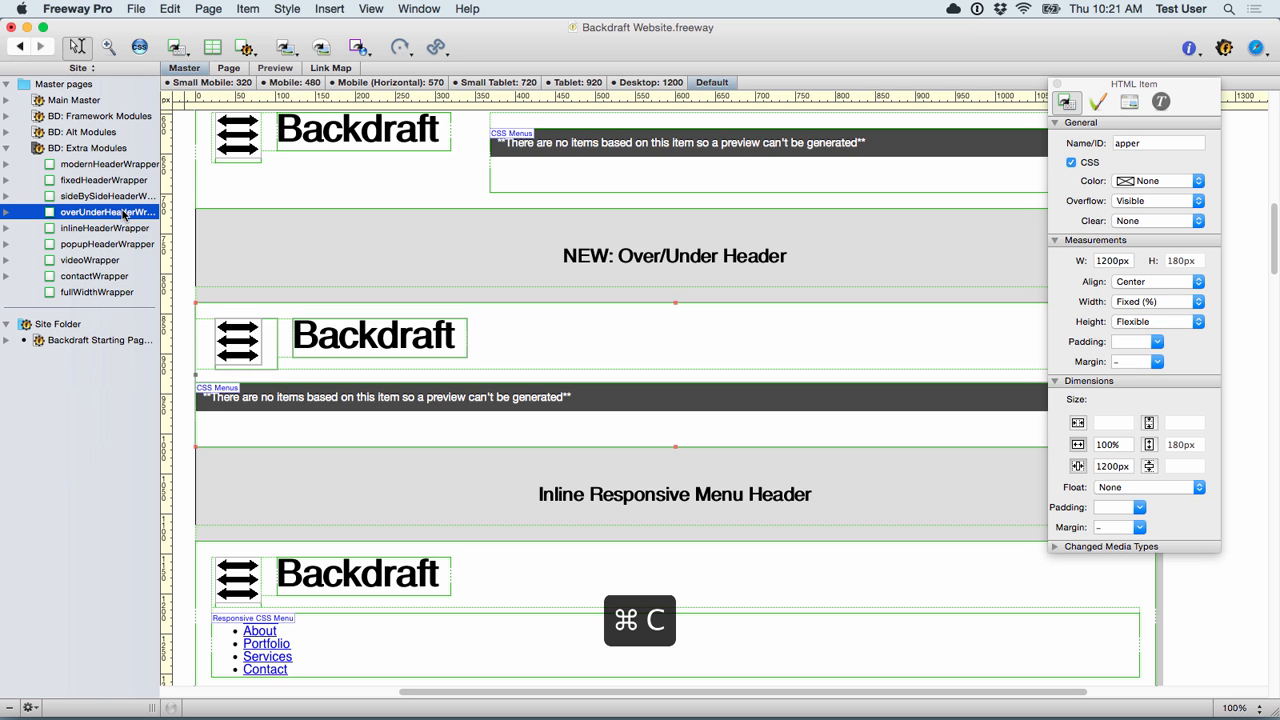
click(7, 148)
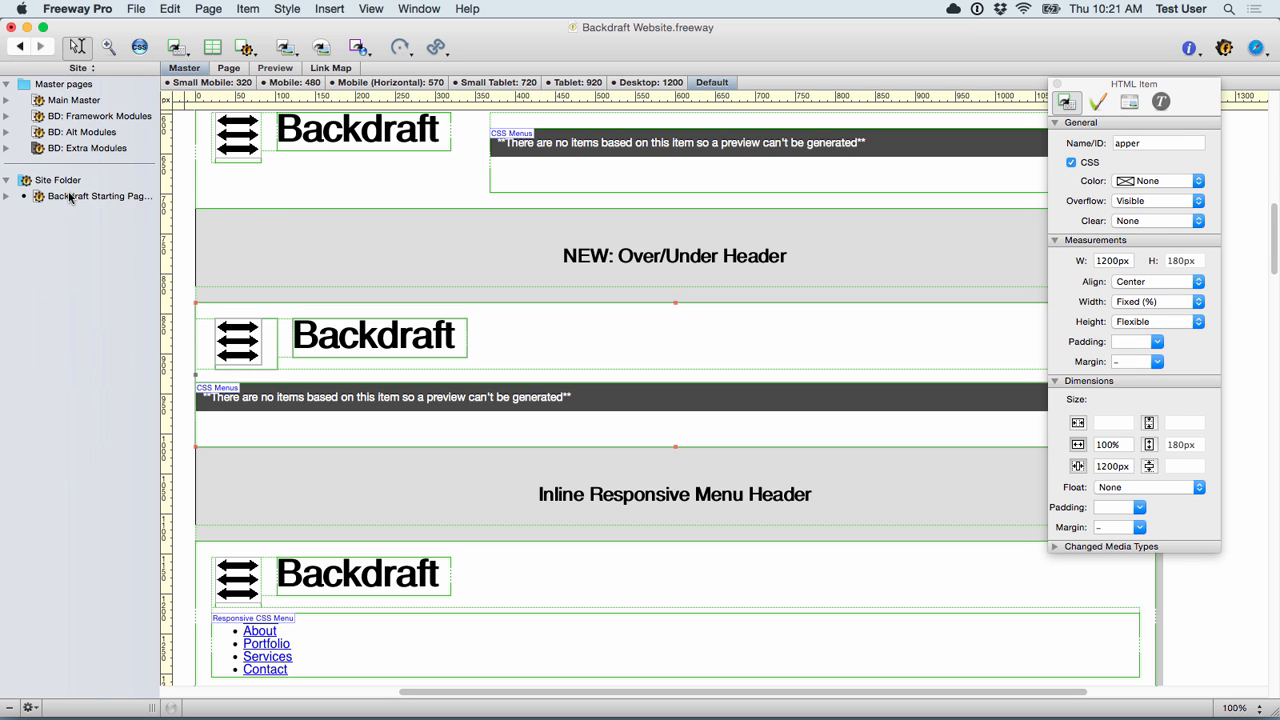
click(70, 196)
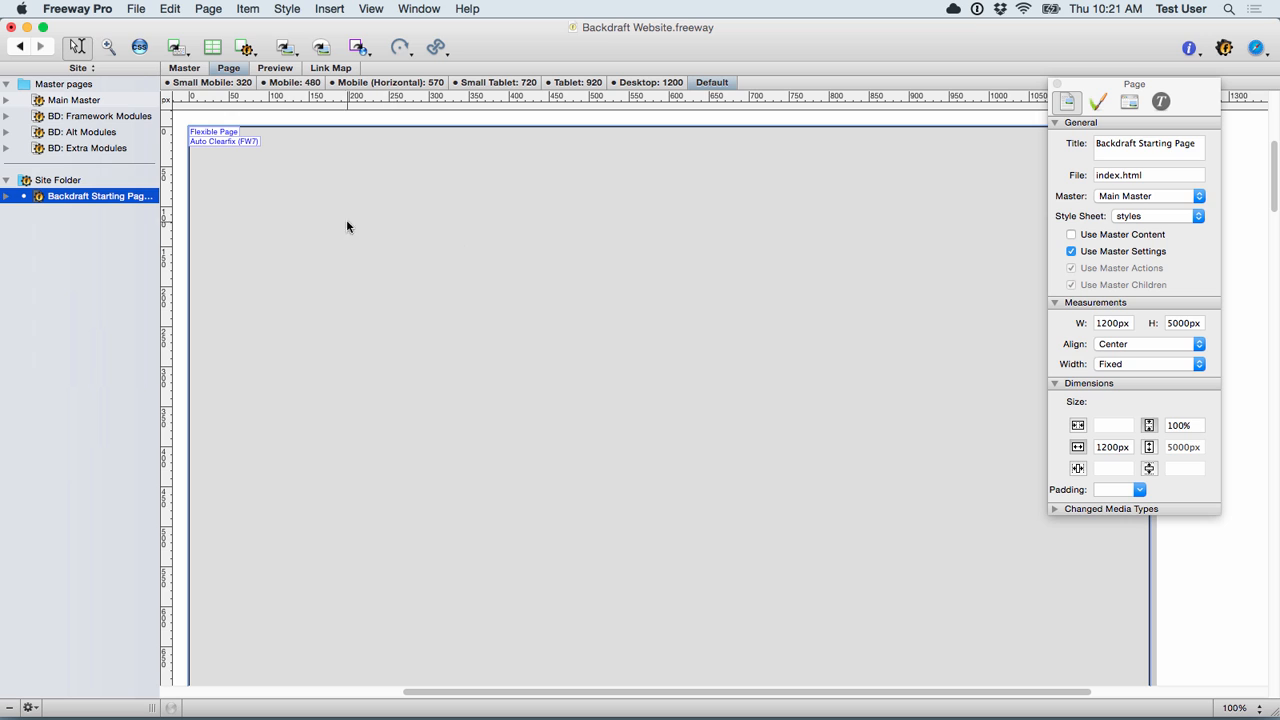
Step: Paste the copied header and menu onto the starting page, then preview it in Freeway and the browser
click(364, 255)
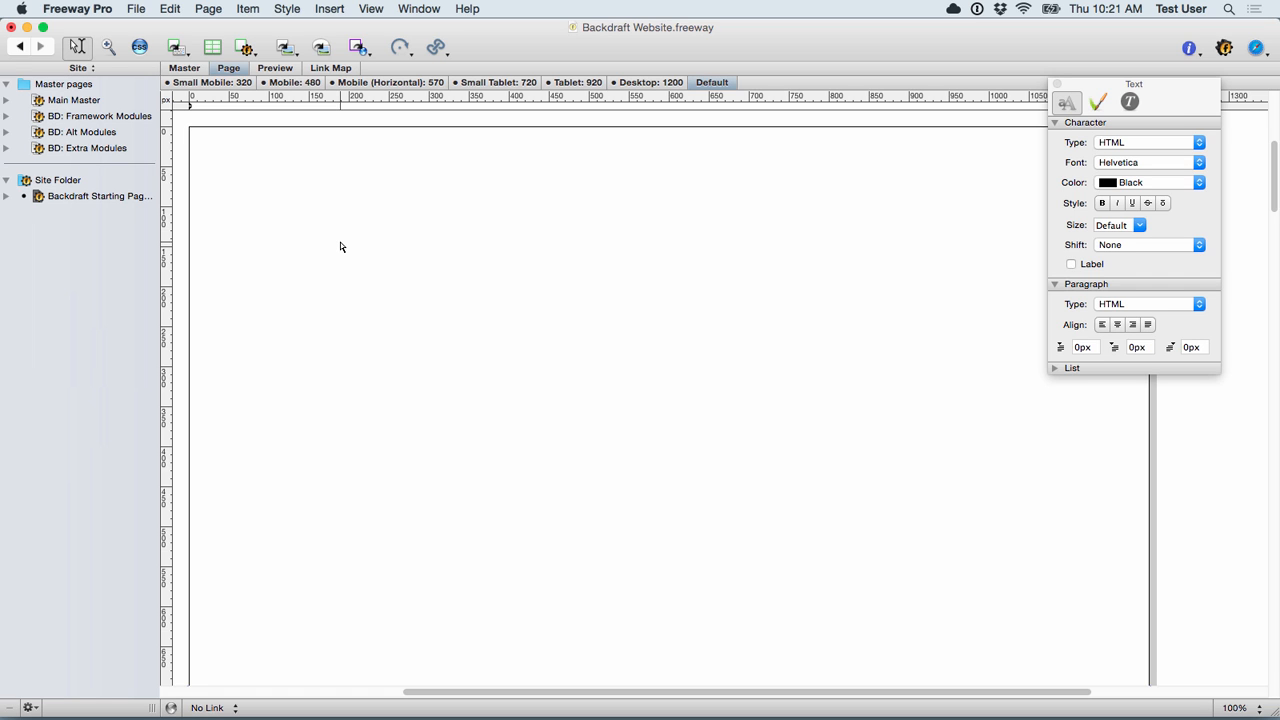
key(super+v)
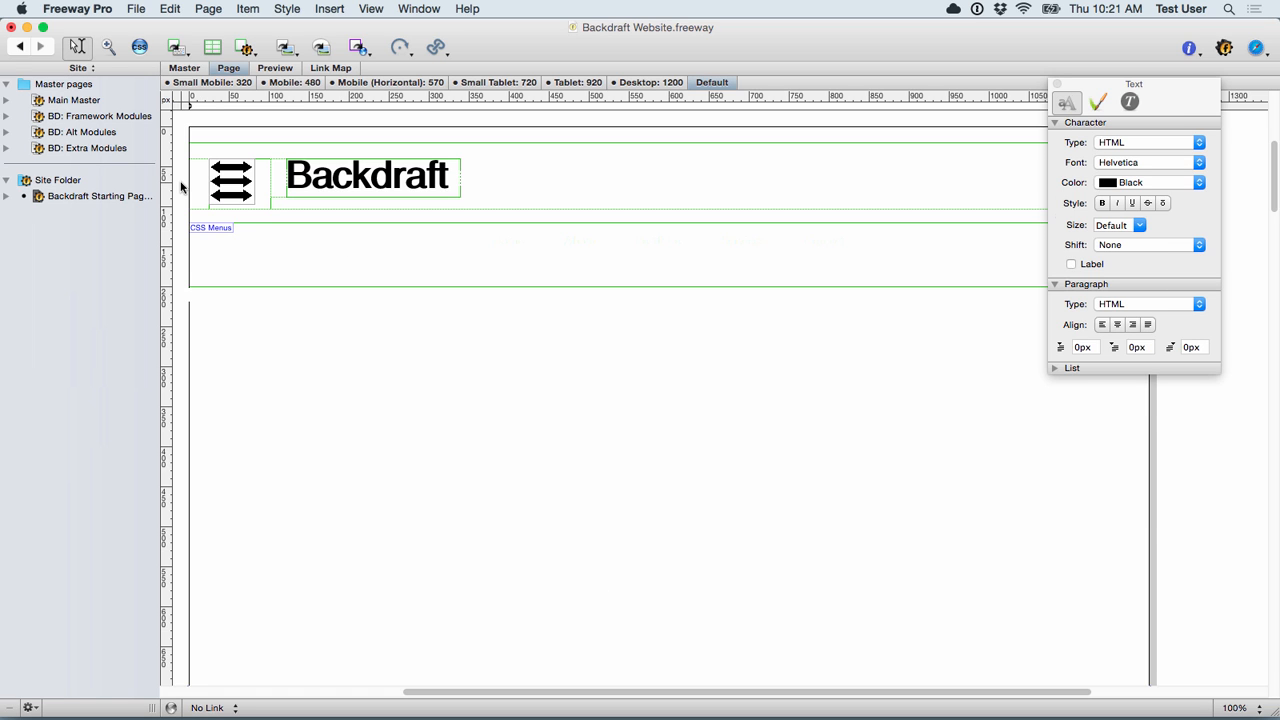
click(181, 187)
click(274, 70)
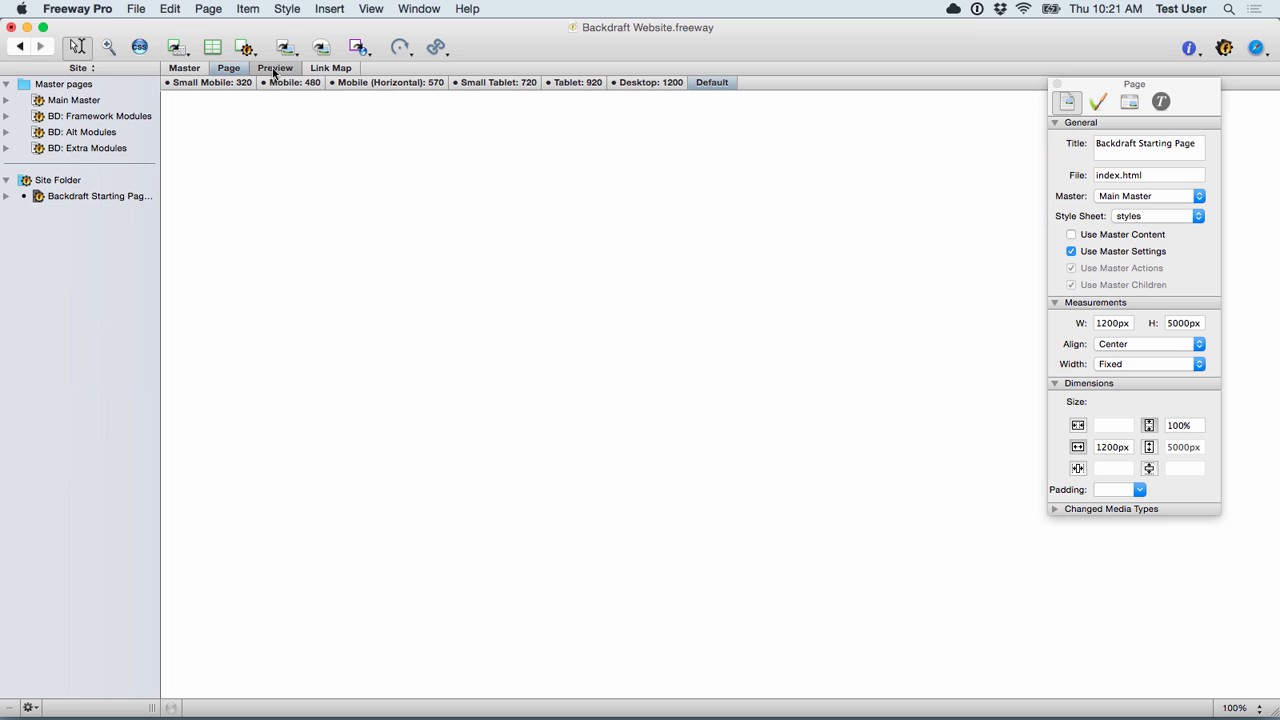
click(229, 68)
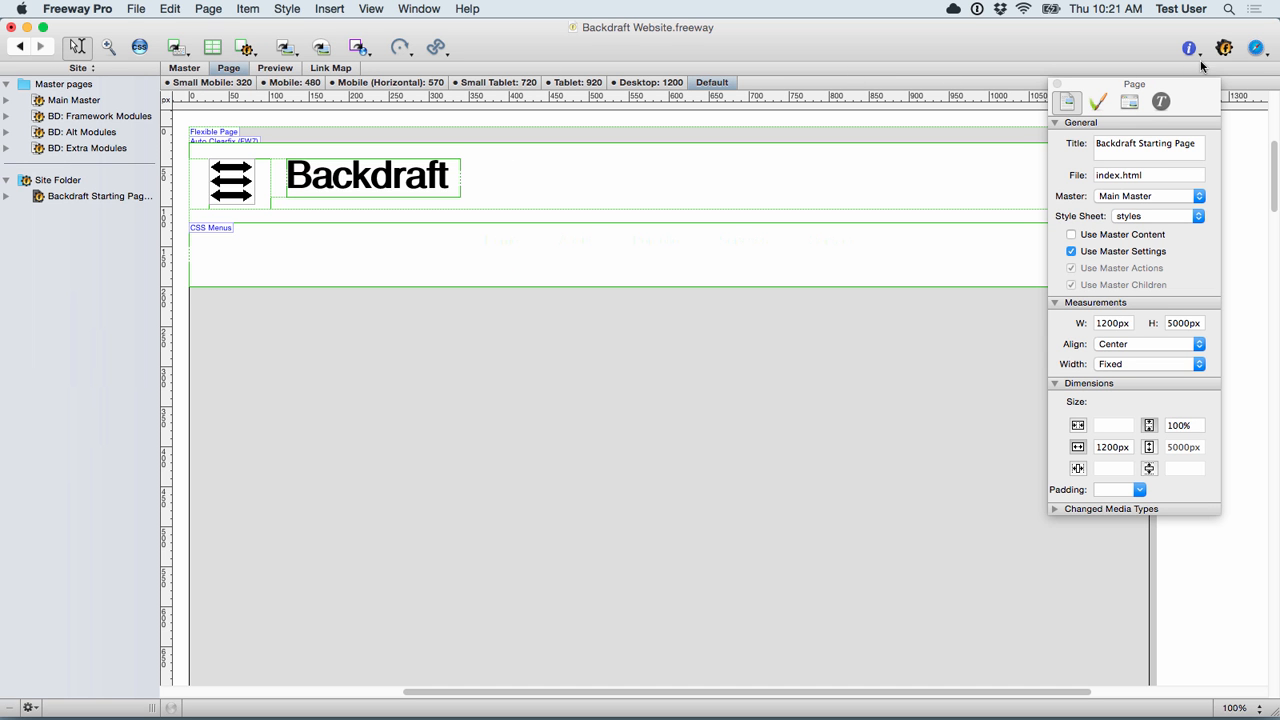
click(1257, 49)
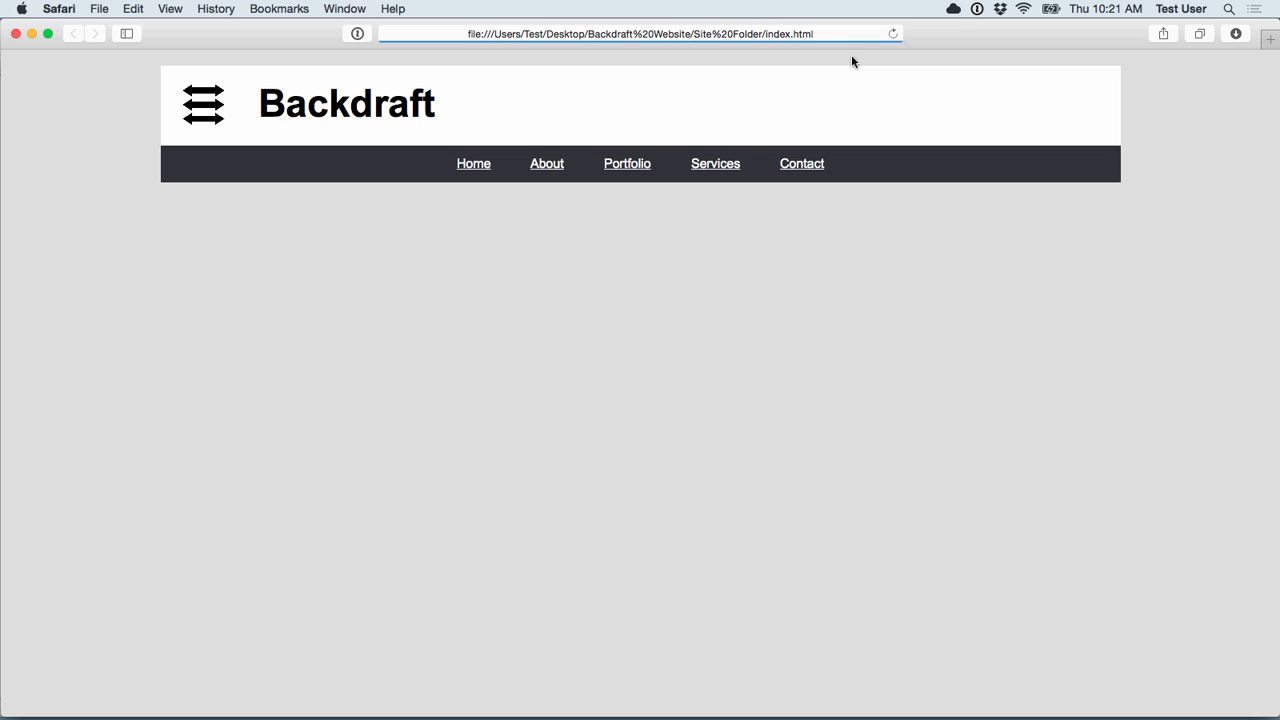
Step: Narrow Safari to mobile width, close the slide-out menu, and return to Freeway Pro
drag(1276, 104, 254, 96)
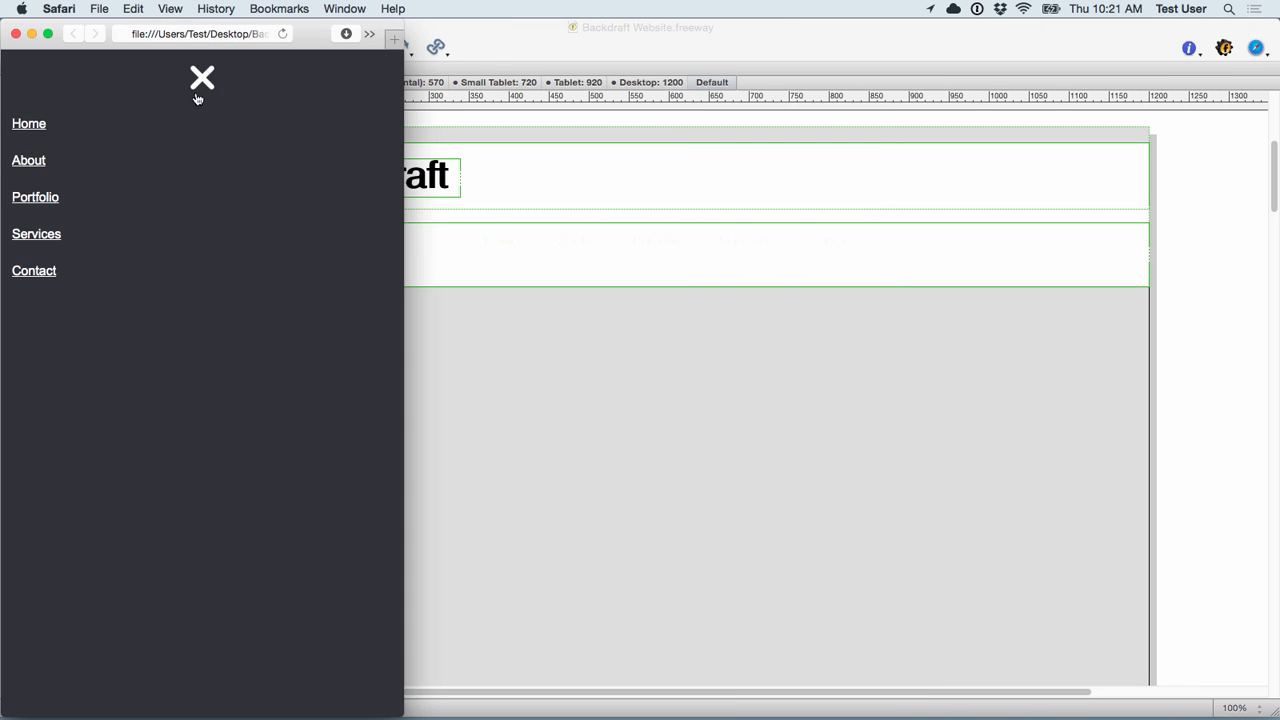
click(202, 70)
click(540, 400)
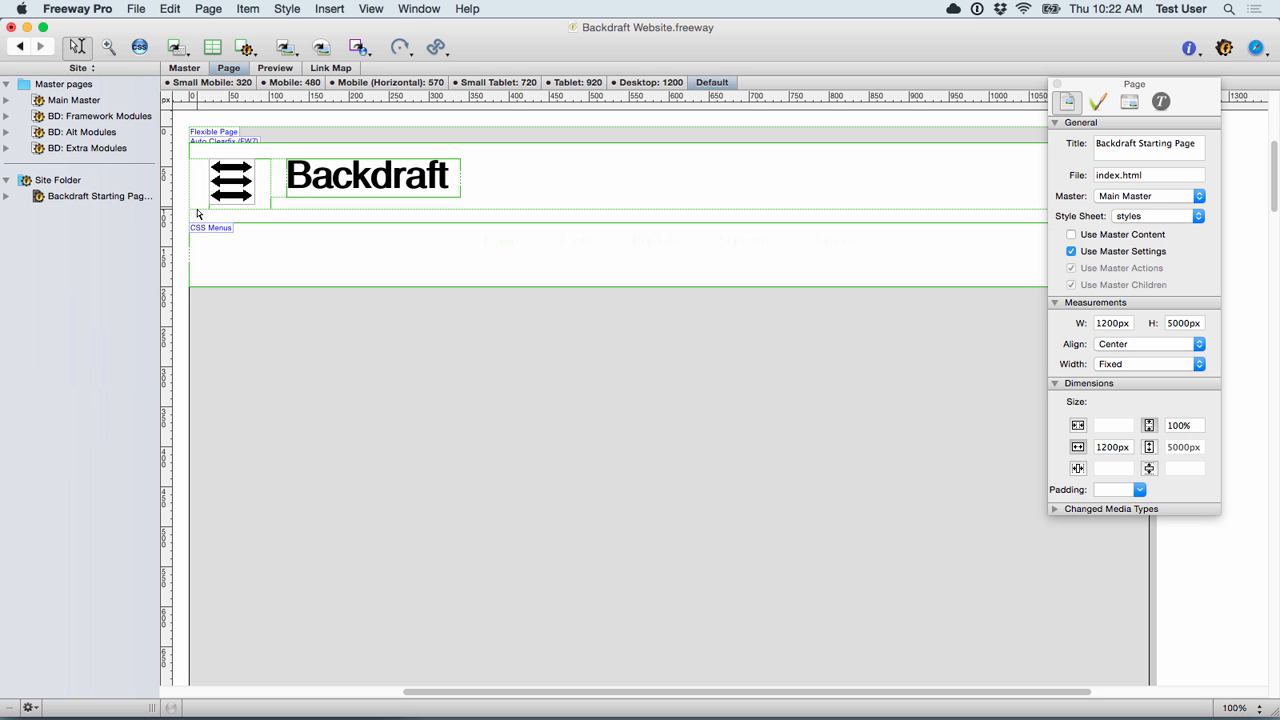
Step: Browse the BD: Framework Modules master page and expand it to list oneWrapper through sixWrapper
click(89, 118)
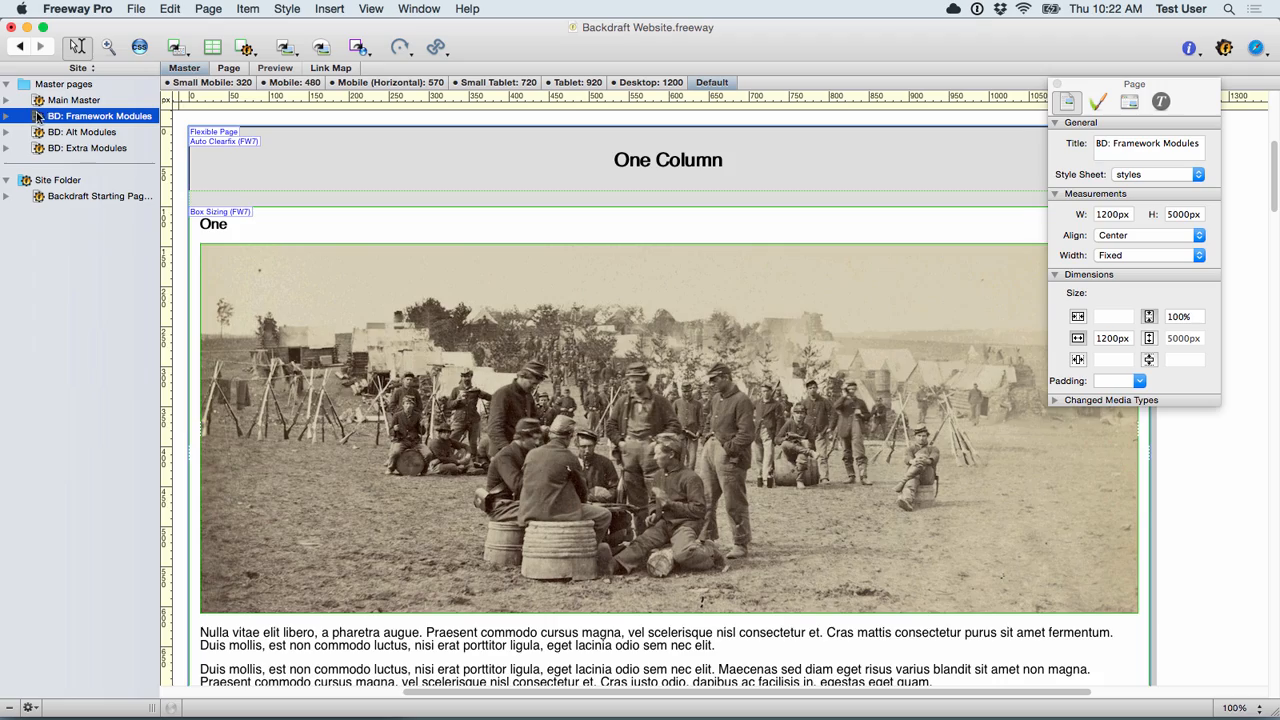
scroll(346, 305, down, 20)
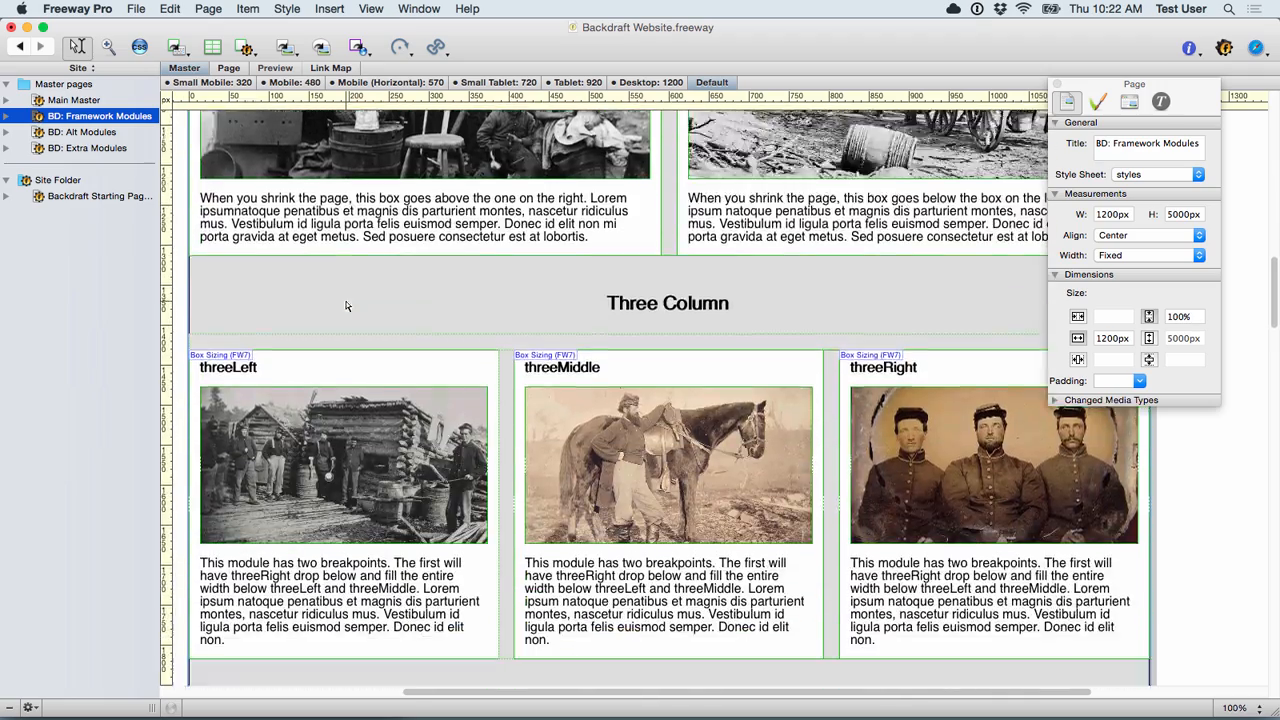
scroll(346, 305, down, 10)
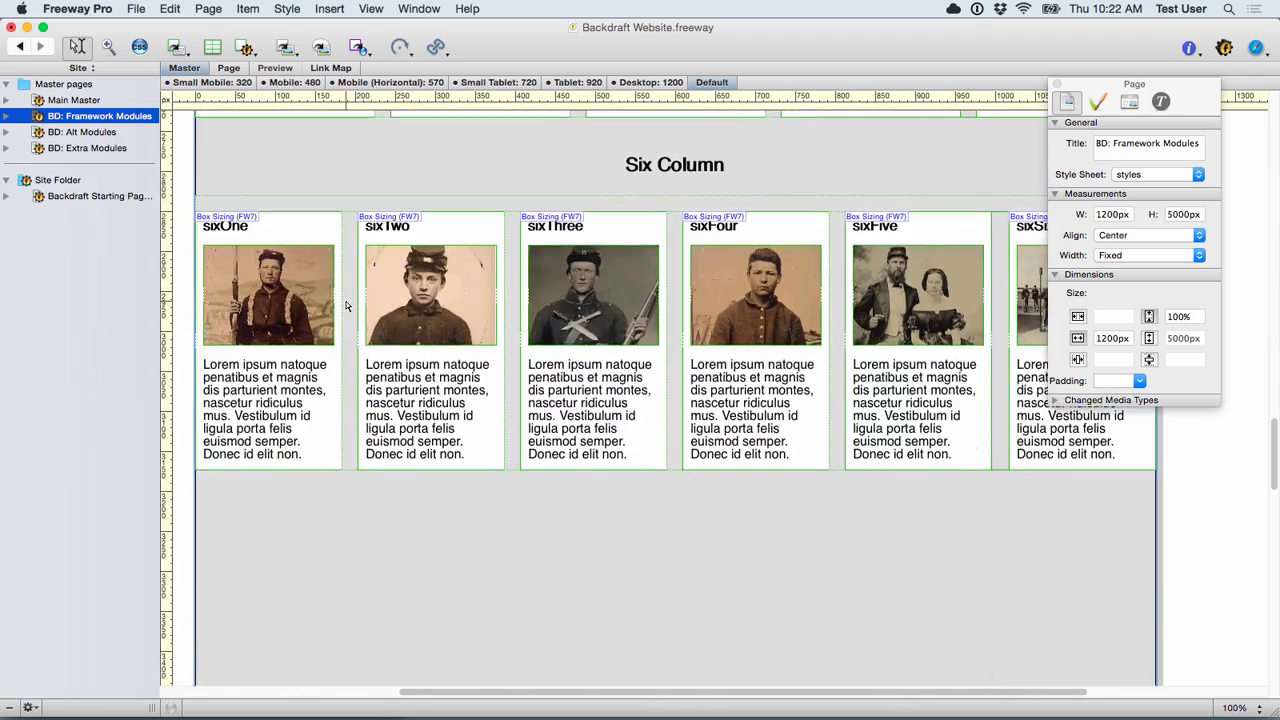
scroll(346, 294, up, 20)
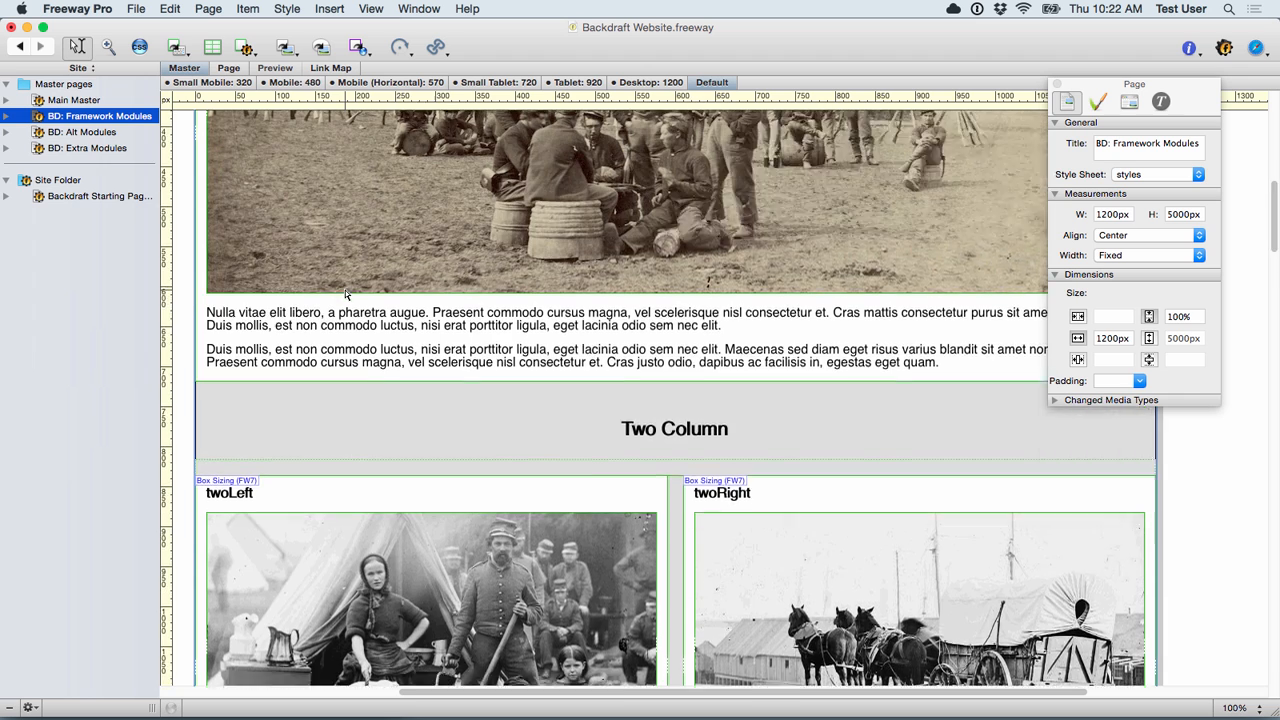
scroll(345, 290, up, 5)
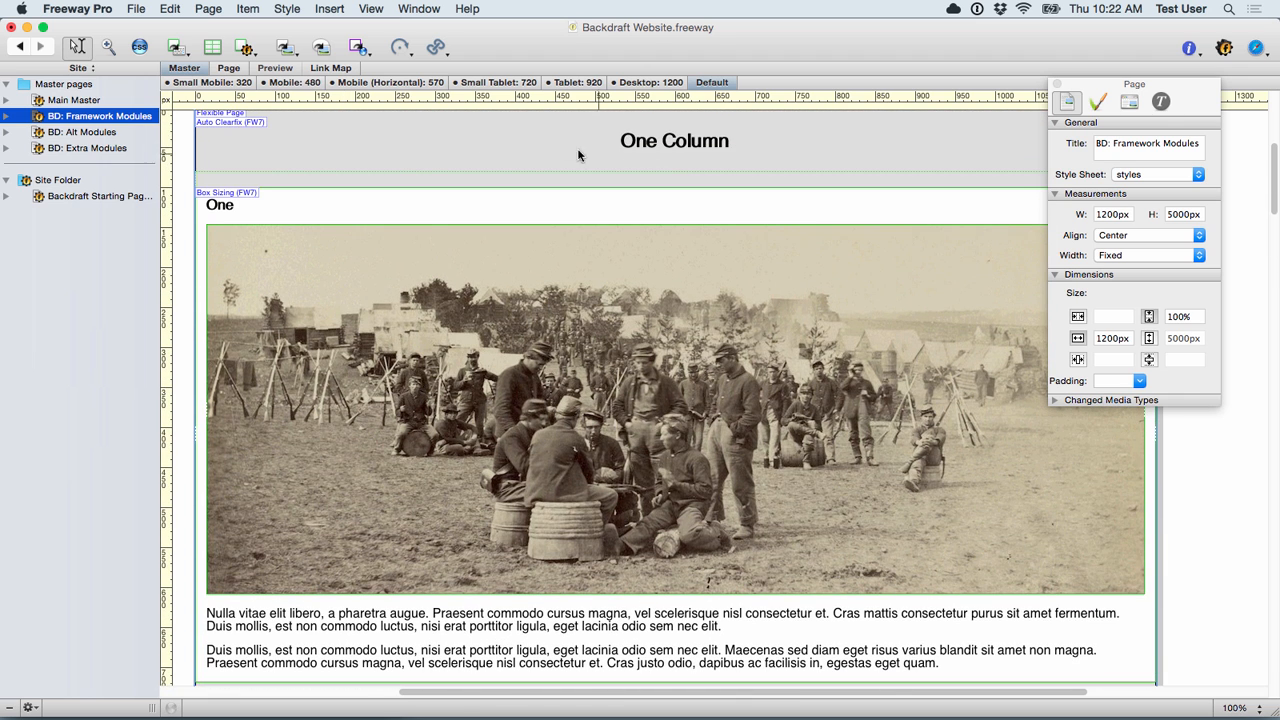
click(7, 116)
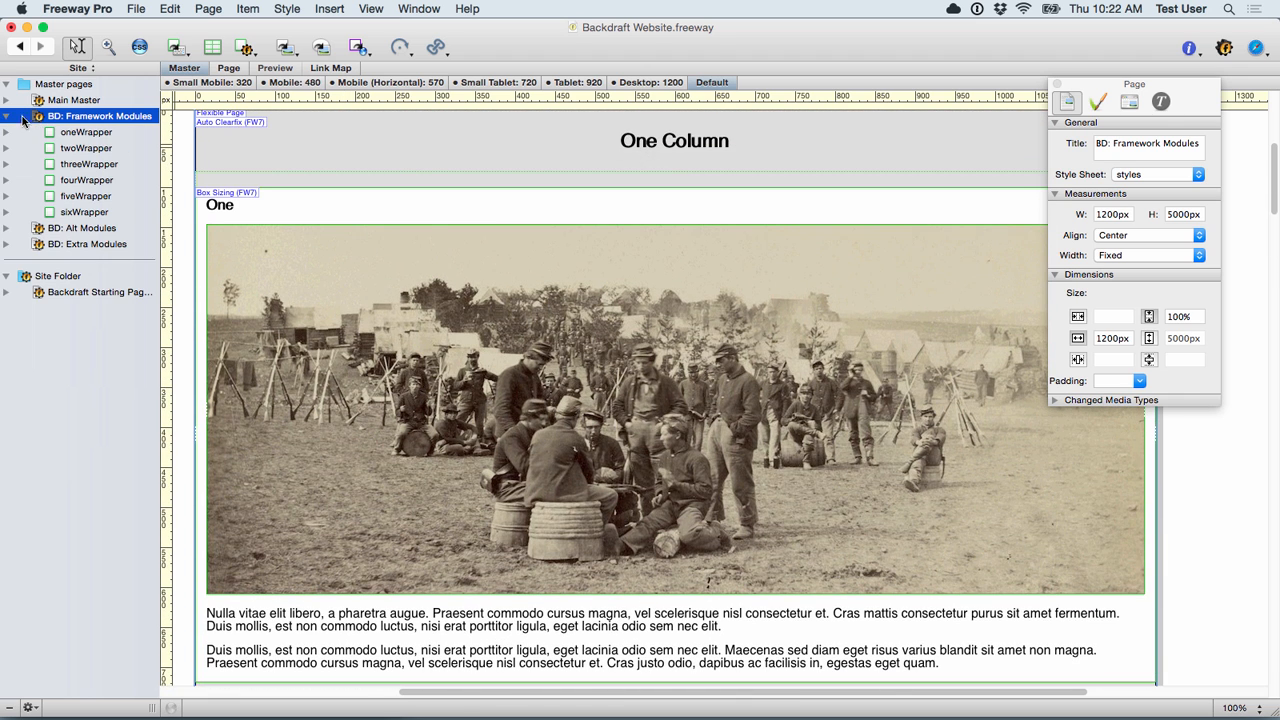
Step: Paste a copy of oneWrapper, with its photo and two paragraphs, below the starting page's header
click(87, 134)
key(super+c)
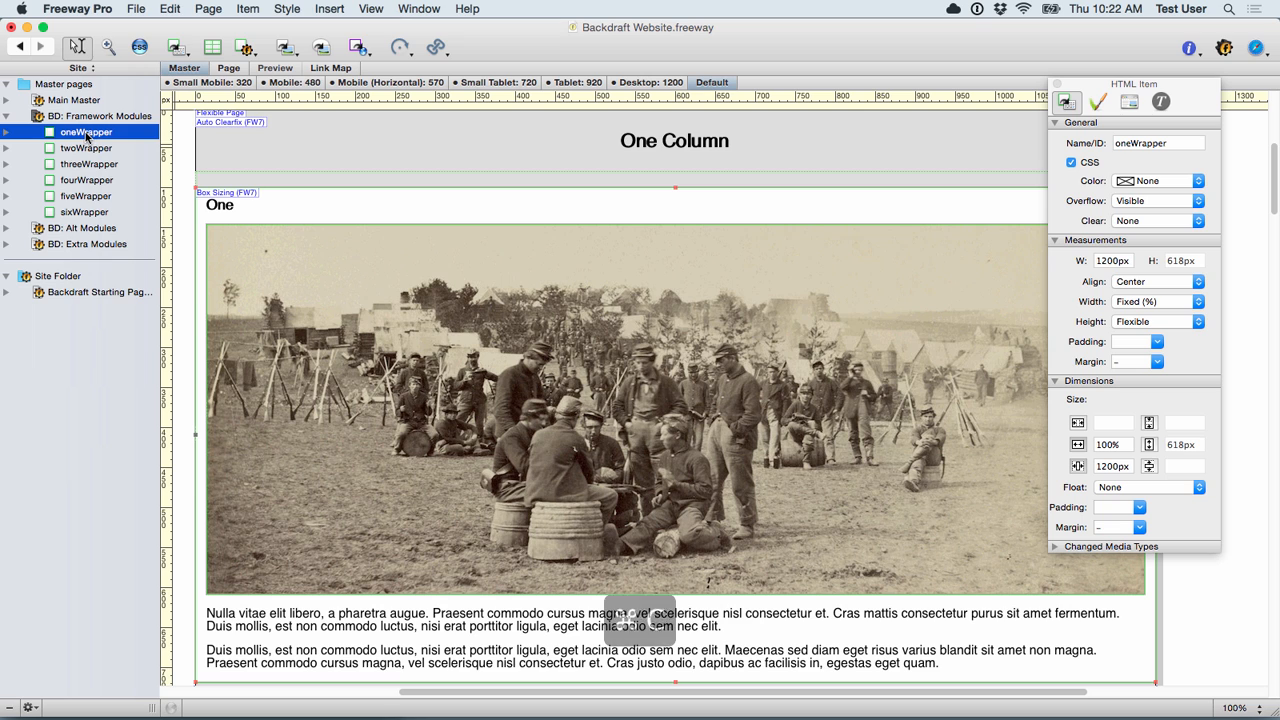
click(7, 116)
click(75, 196)
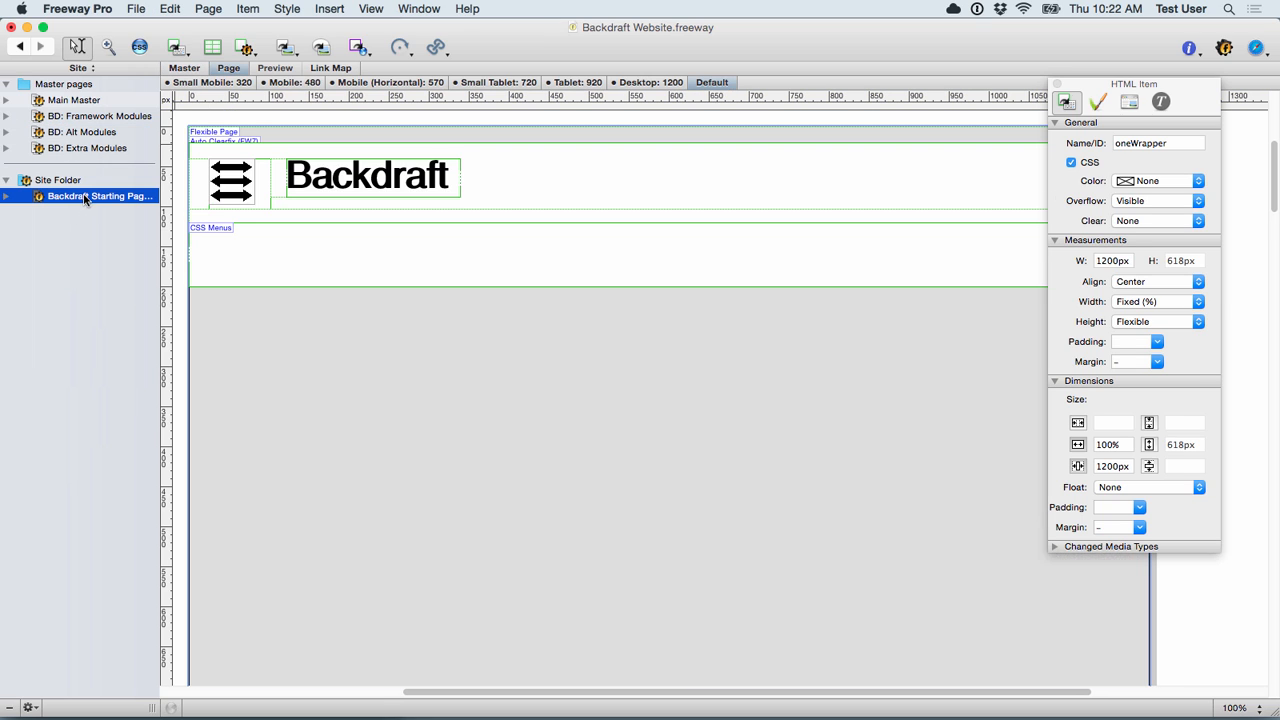
click(400, 412)
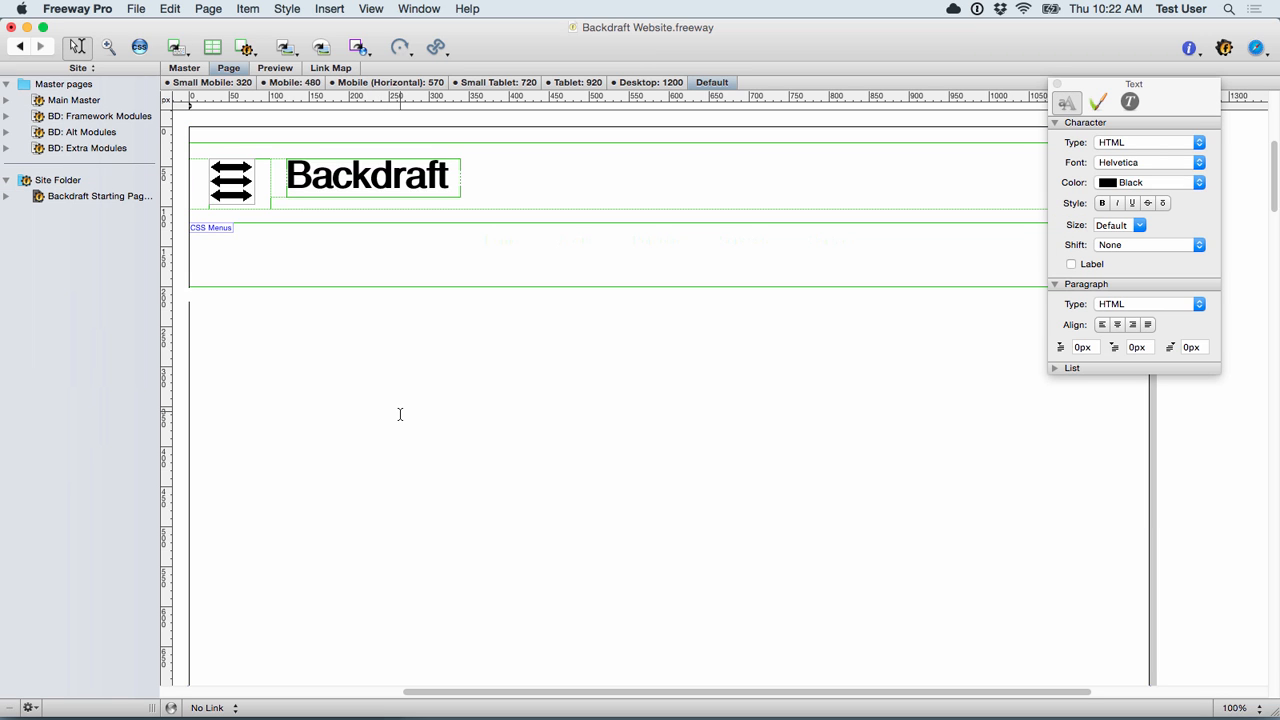
key(super+v)
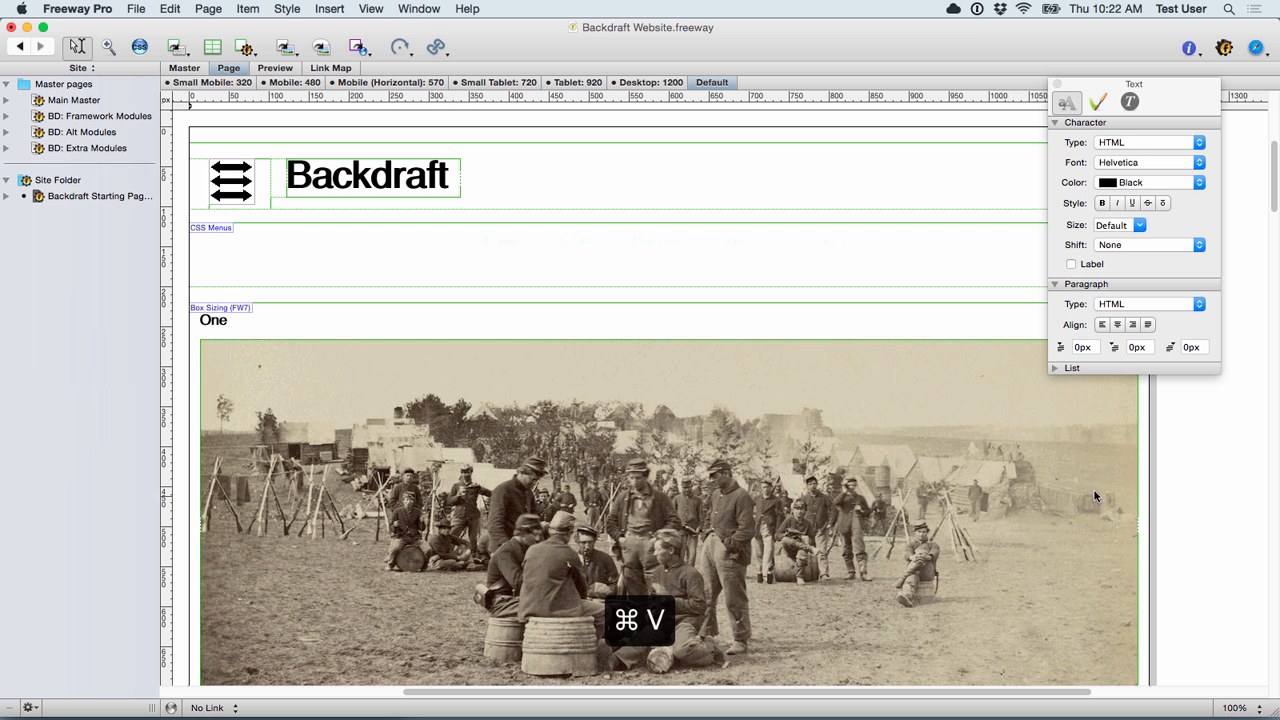
scroll(846, 506, down, 3)
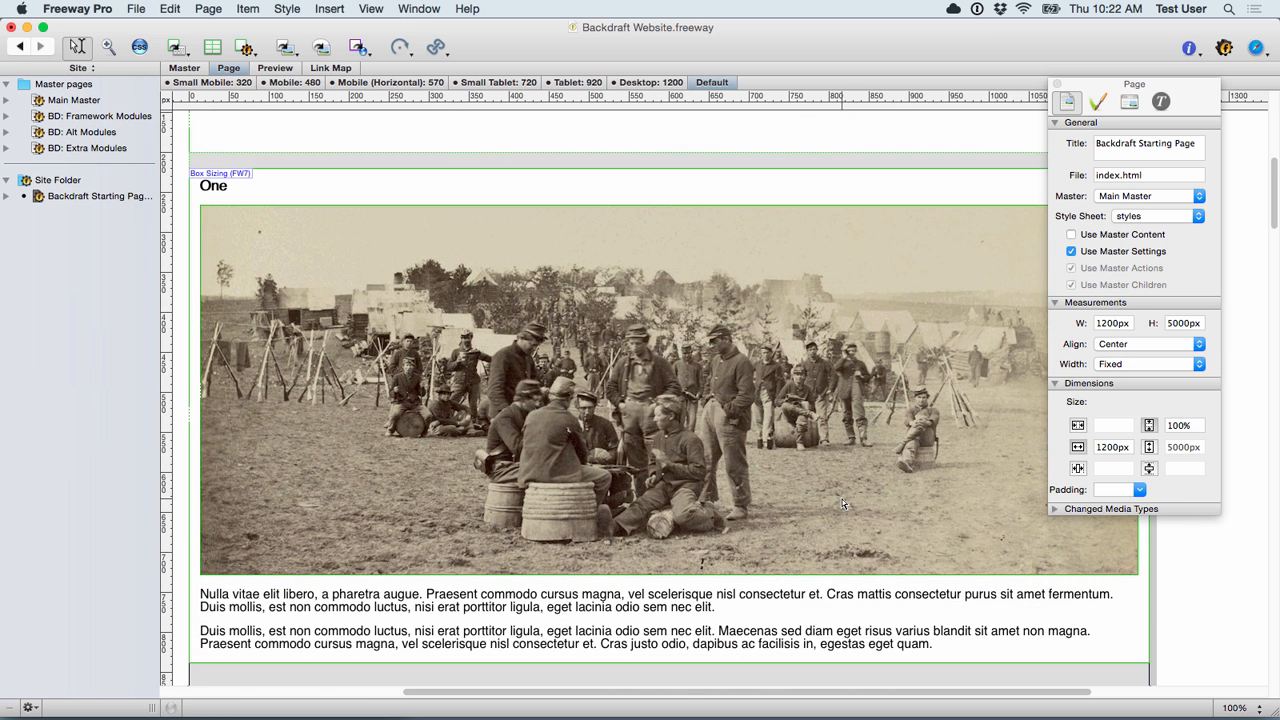
Step: Close the Page inspector to reveal the whole One module with its camp photo and paragraphs
scroll(842, 504, down, 1)
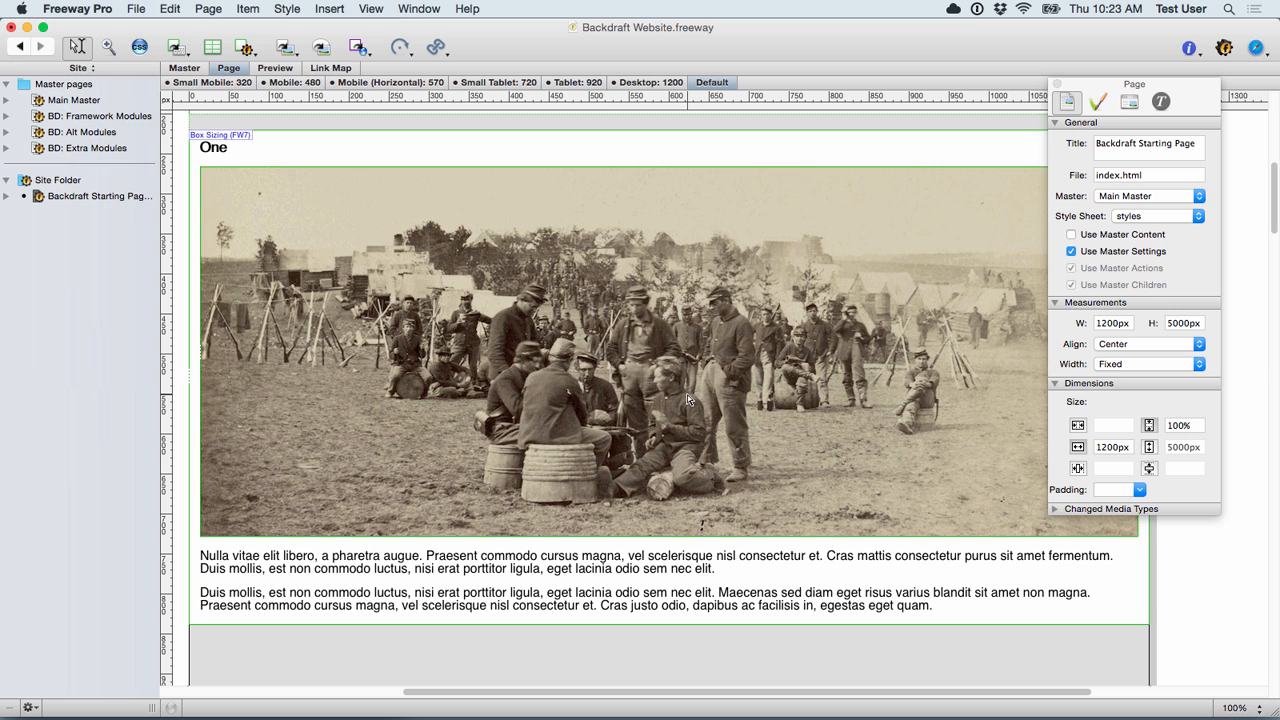
scroll(725, 425, right, 2)
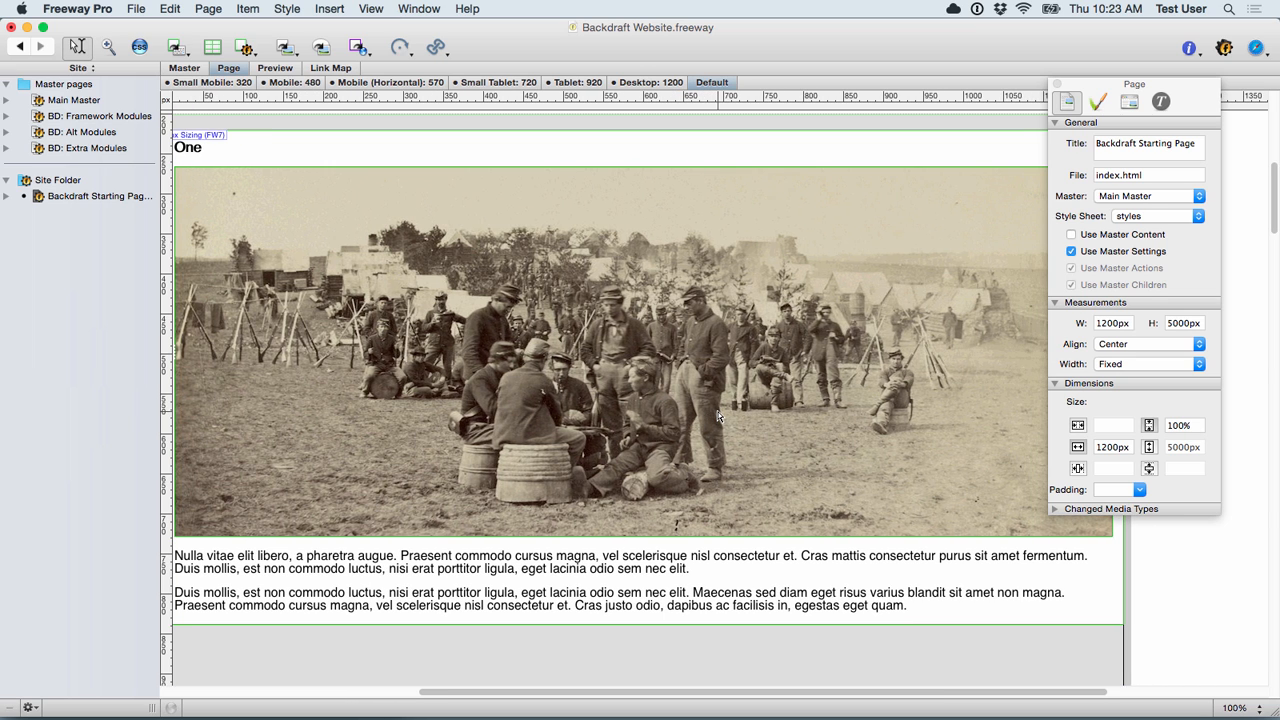
scroll(717, 417, left, 1)
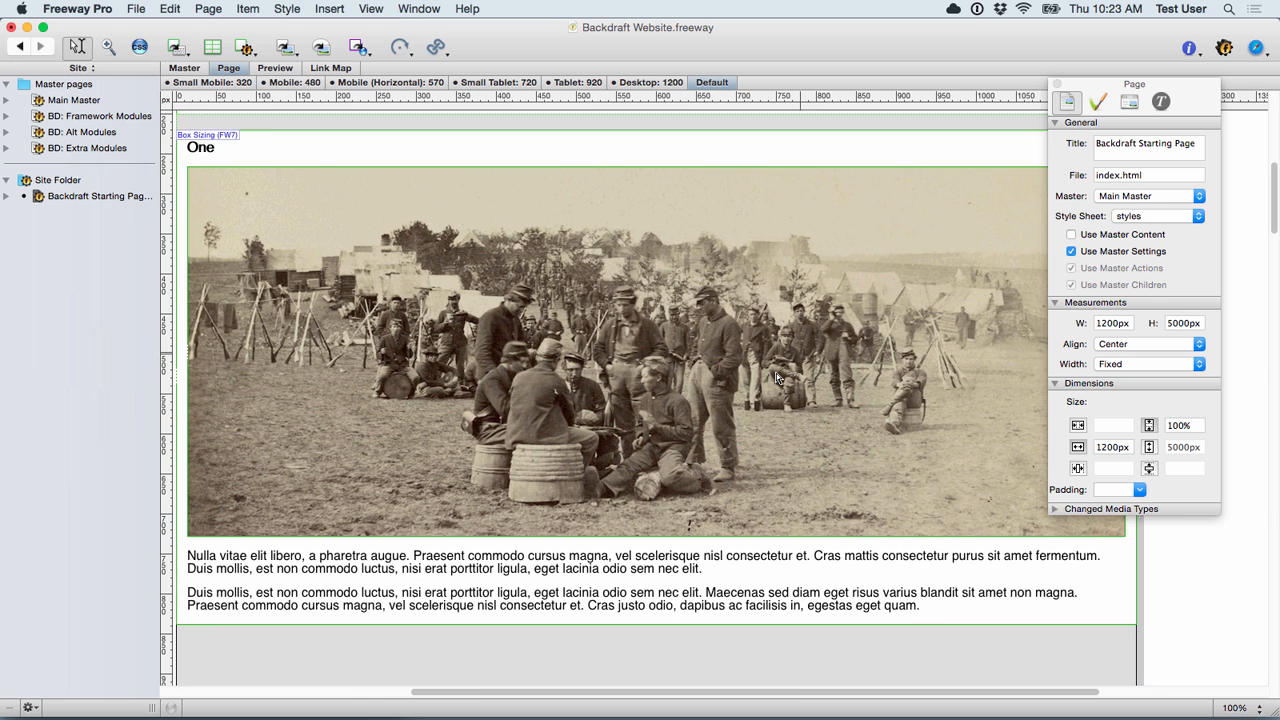
click(1056, 86)
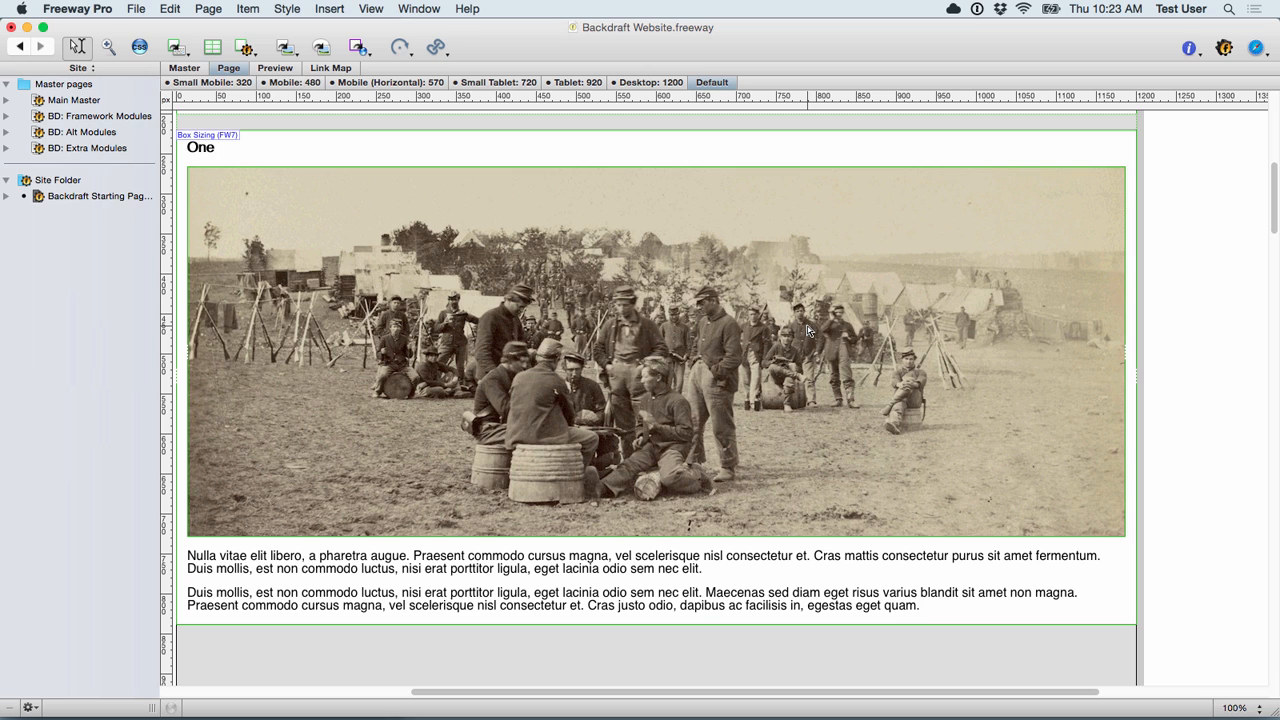
scroll(808, 330, left, 1)
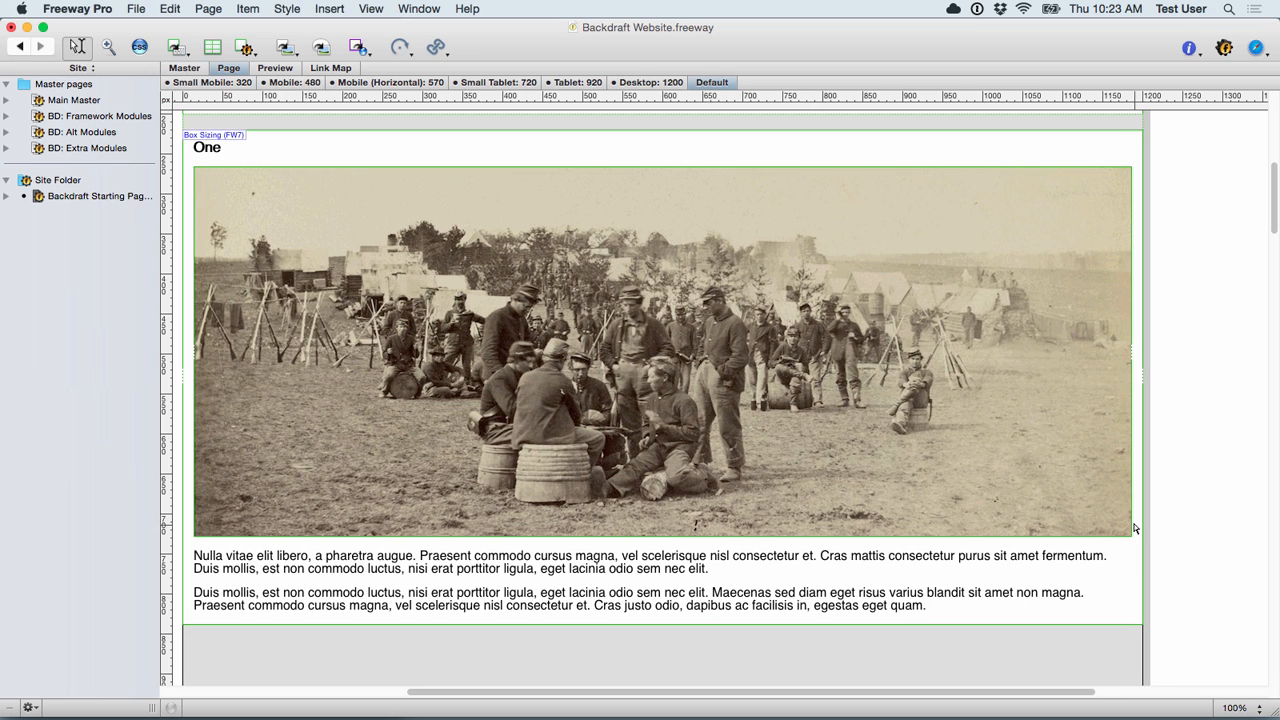
Step: Drag Workstation.jpg from the desktop onto the One module's picture box to replace the camp photo
drag(1224, 712, 1165, 712)
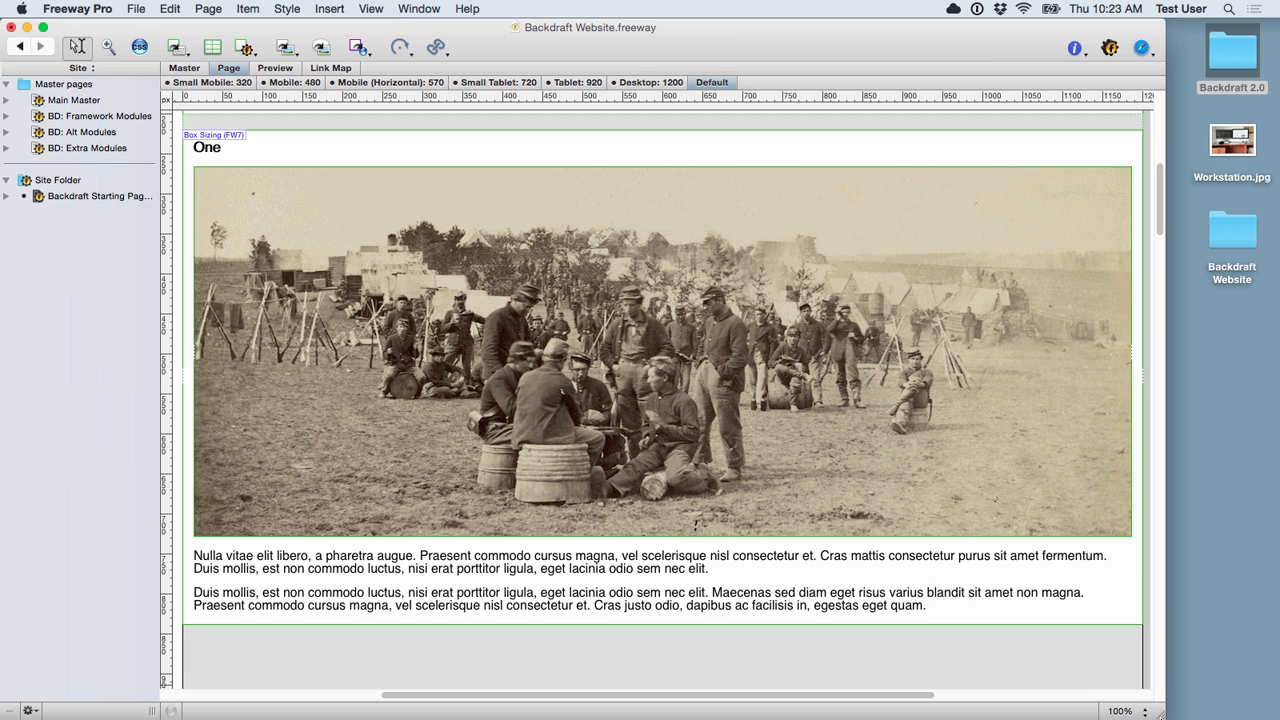
click(1222, 140)
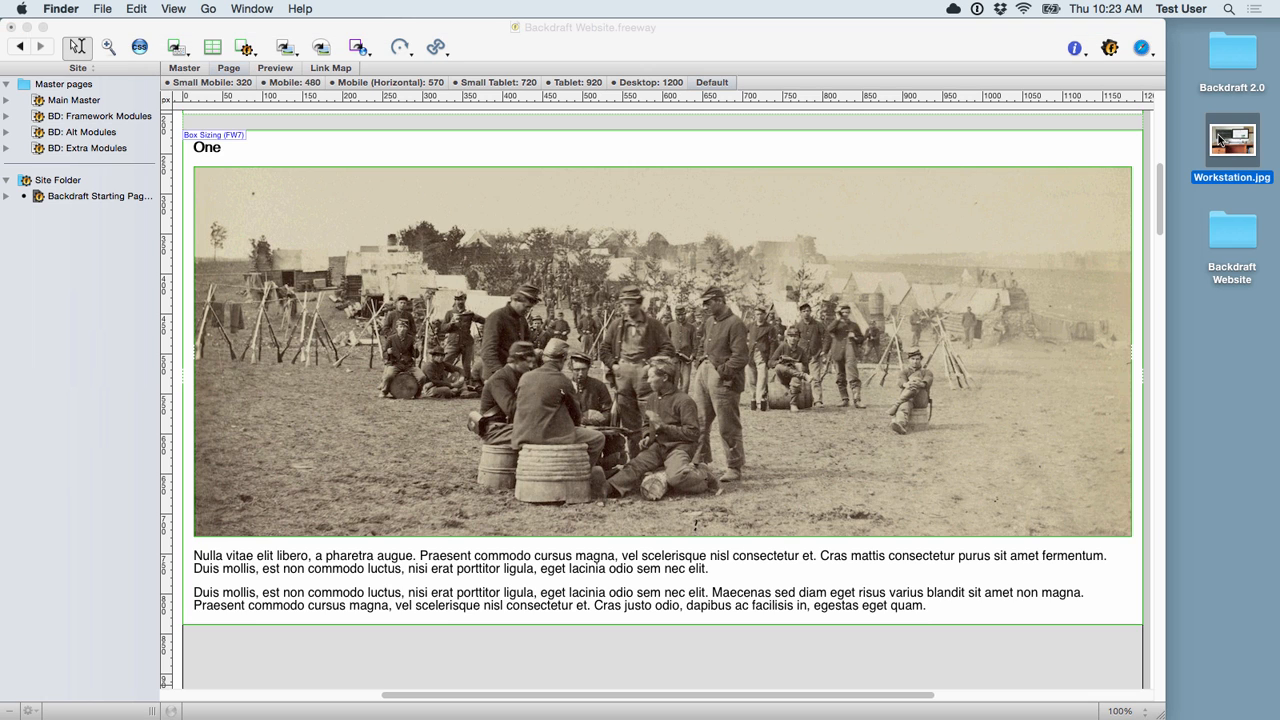
drag(1220, 140, 714, 291)
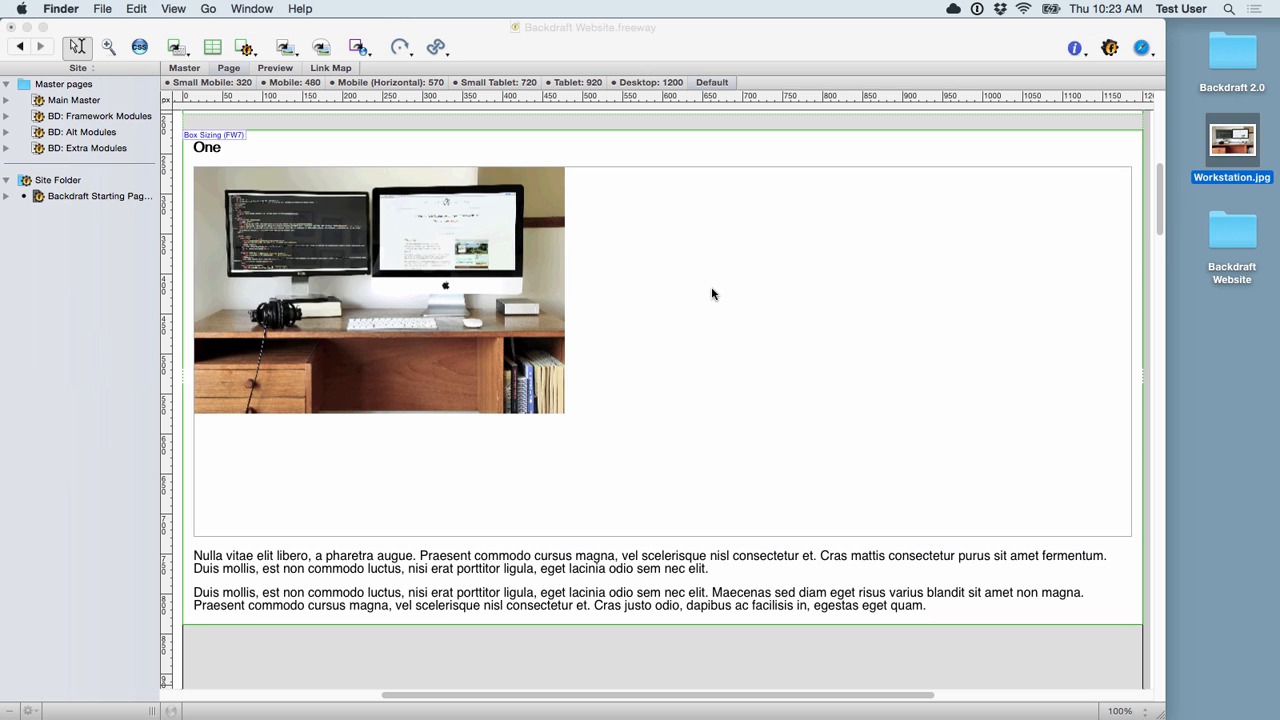
Step: Shift the workstation image slightly right and down inside its picture box
click(505, 291)
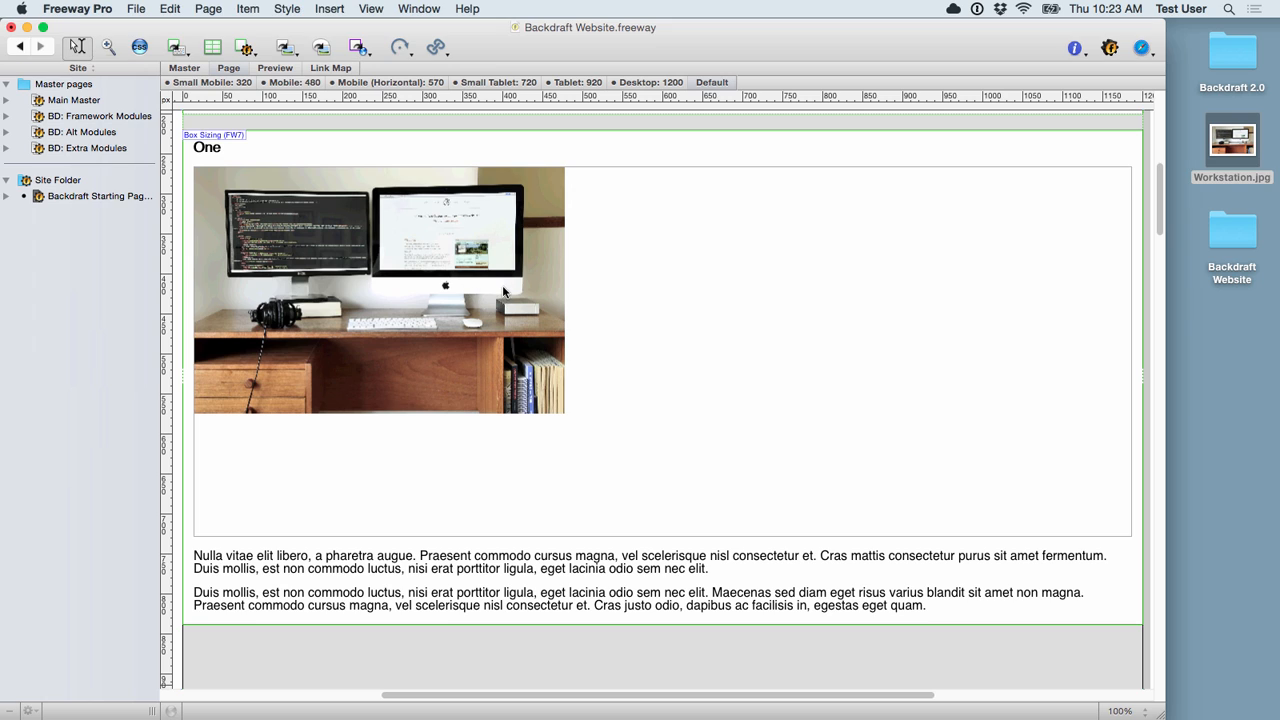
click(522, 285)
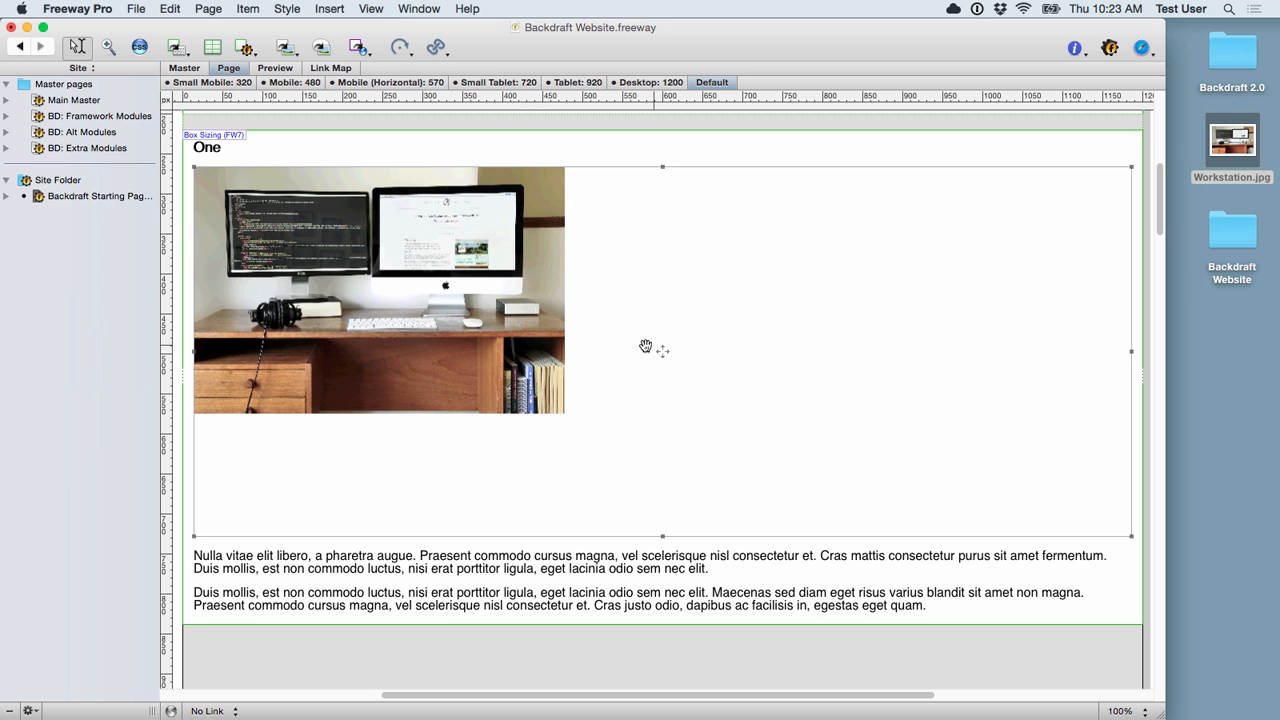
mouse_move(662, 351)
mouse_down()
mouse_move(694, 366)
mouse_move(663, 360)
mouse_up()
Step: Apply Graphic > Scale and Trim so the photo fills its box, then move it down
right_click(607, 310)
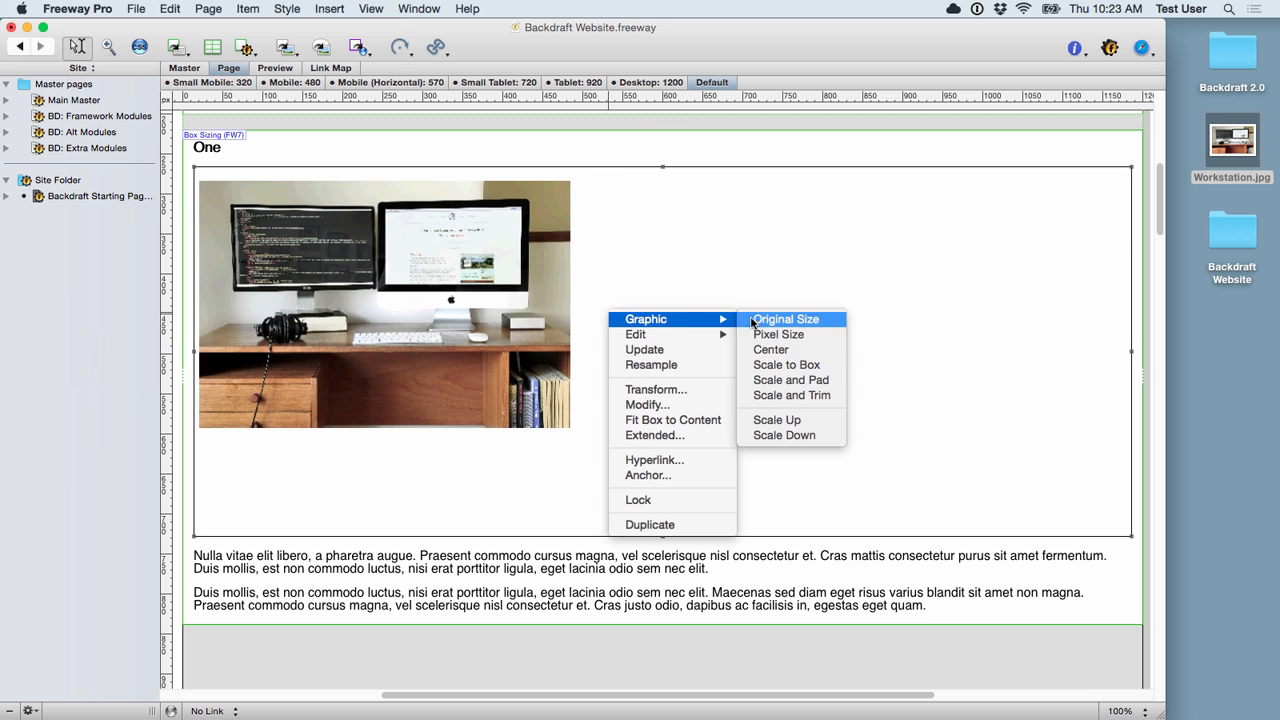
click(803, 395)
drag(665, 352, 666, 391)
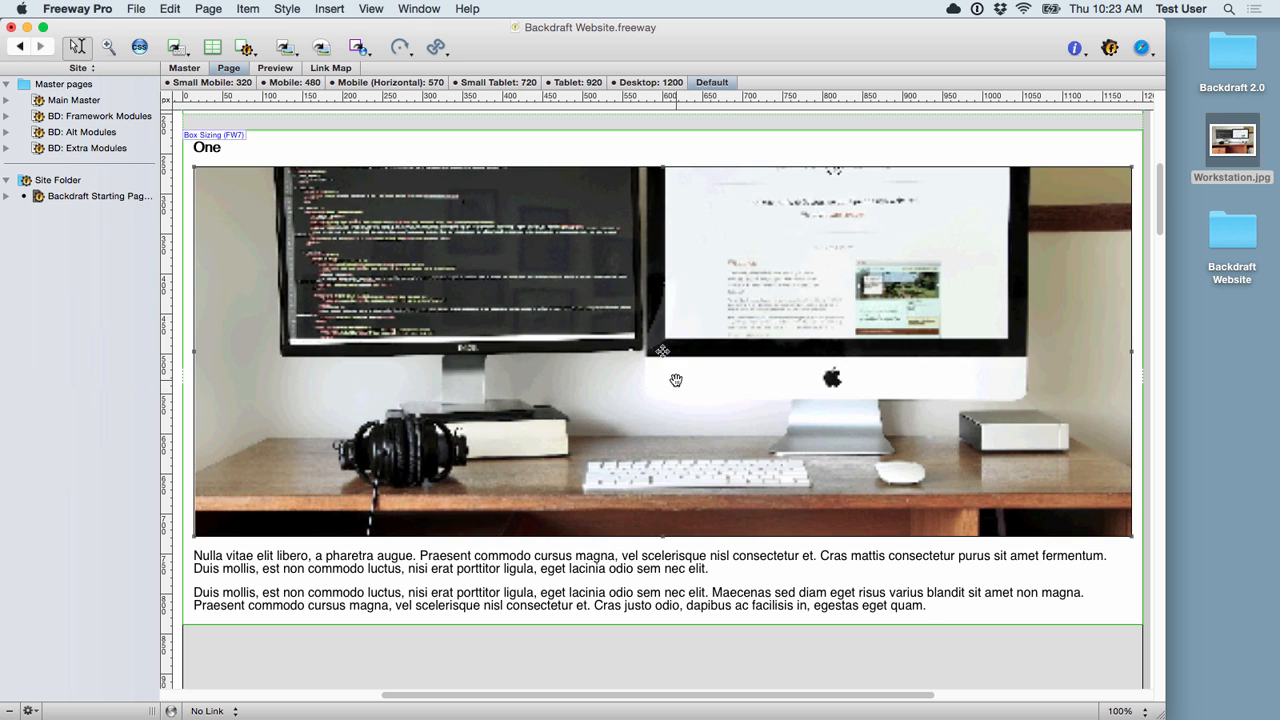
Step: Set the photo's JPEG quality to 77% in the Inspector, then nudge it slightly down
click(1074, 48)
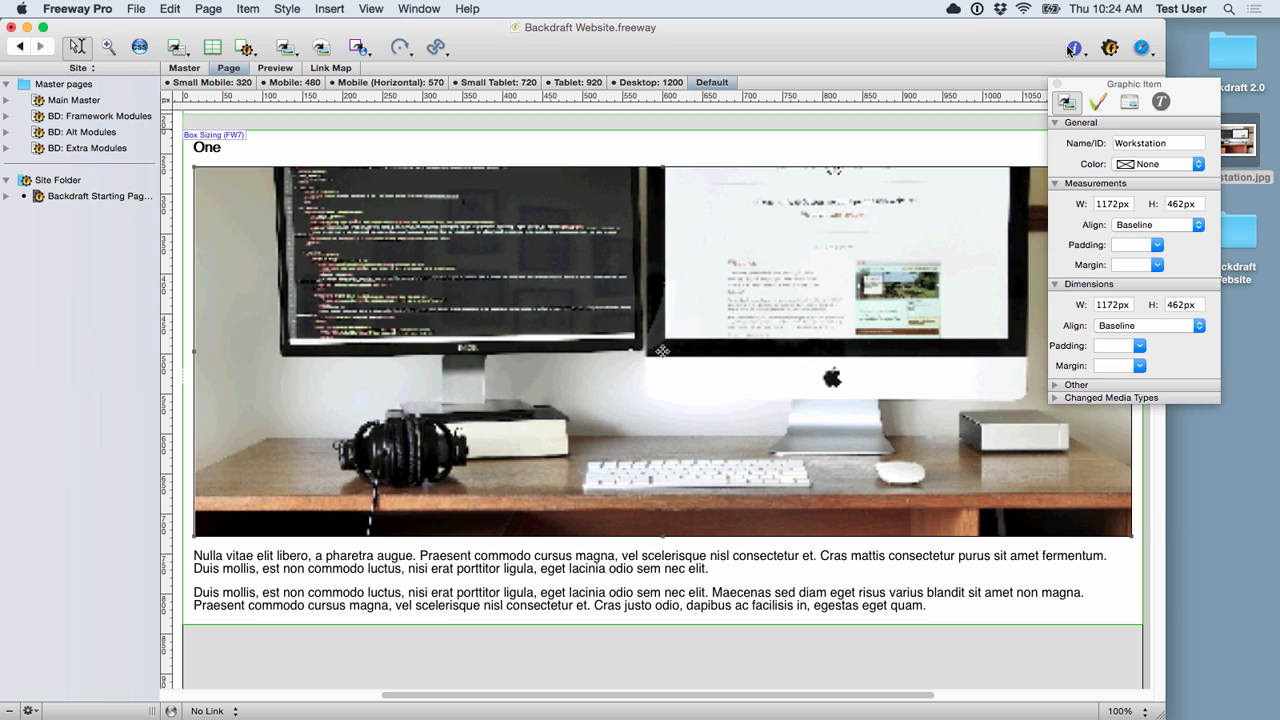
click(1130, 103)
drag(1148, 173, 1149, 171)
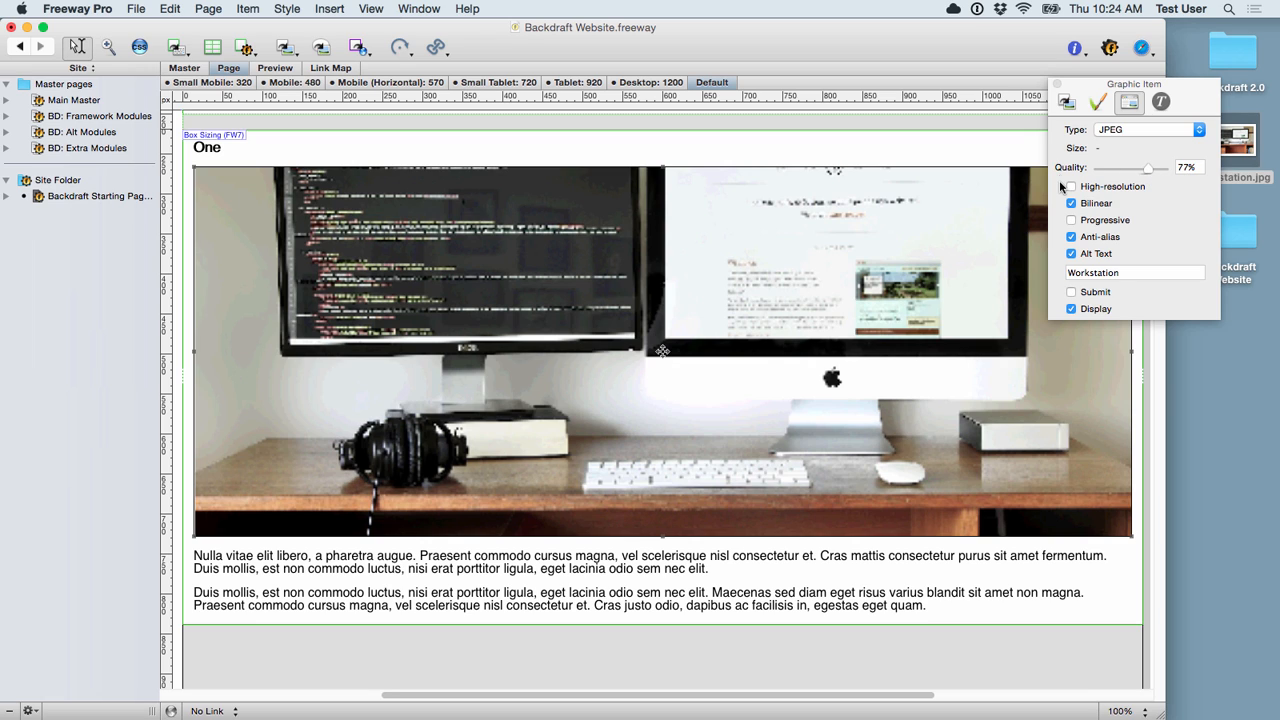
click(1057, 84)
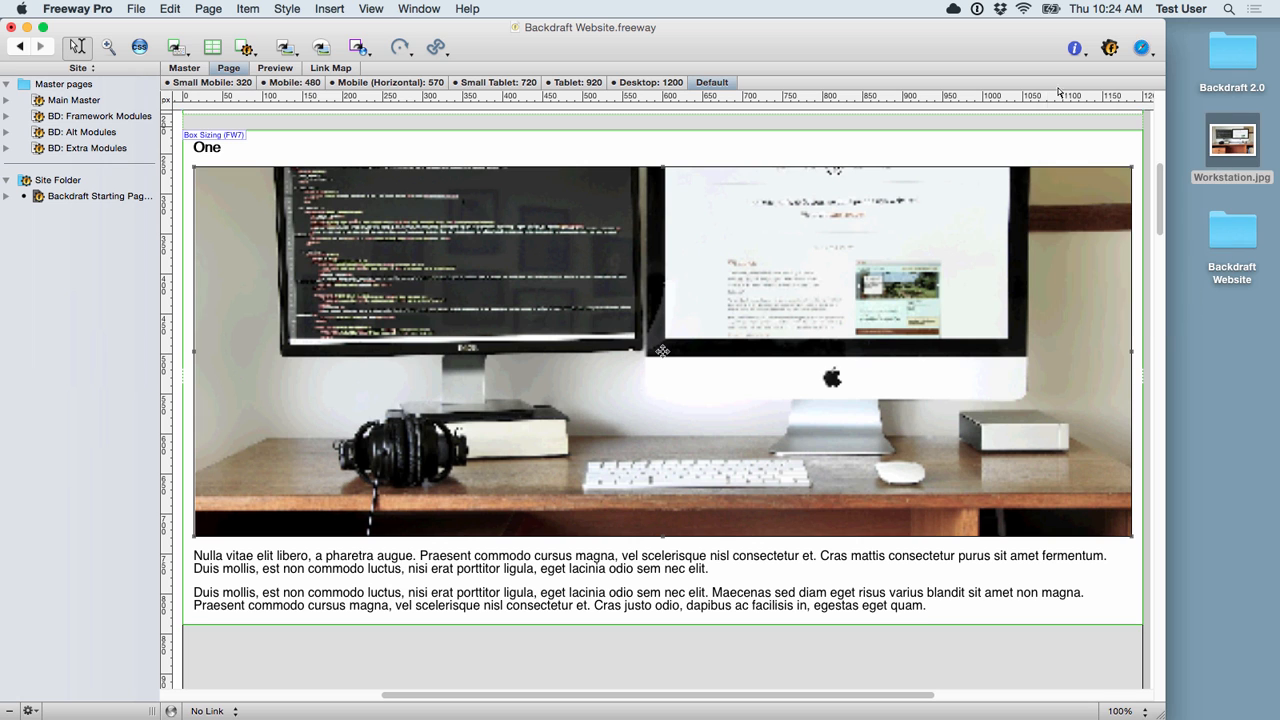
drag(662, 358, 663, 371)
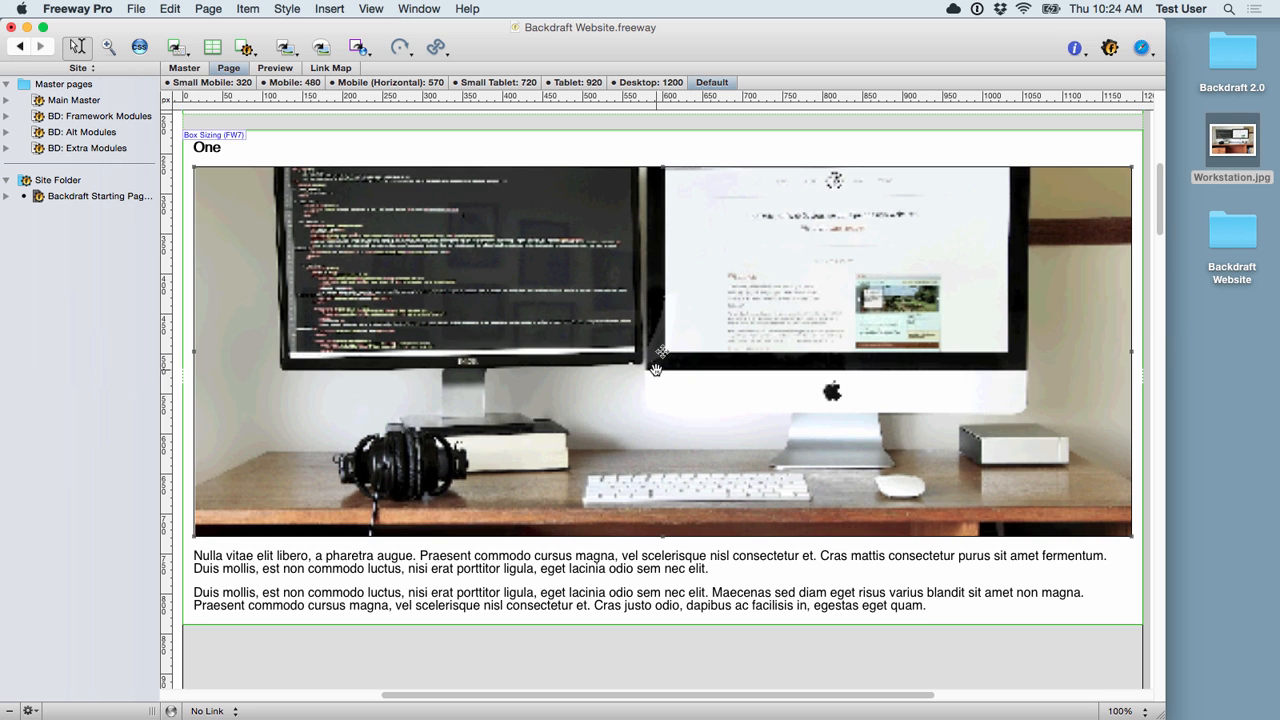
click(371, 9)
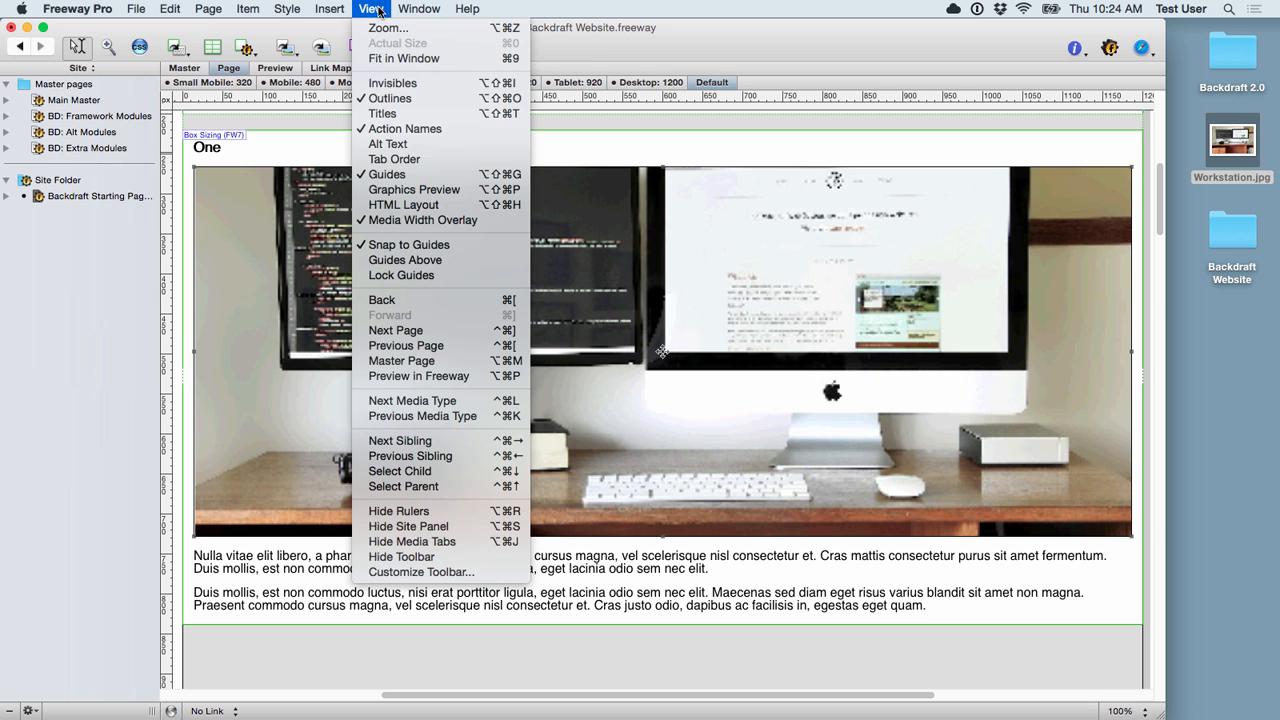
Step: Turn on View > Graphics Preview so the workstation photo renders at full quality
click(418, 189)
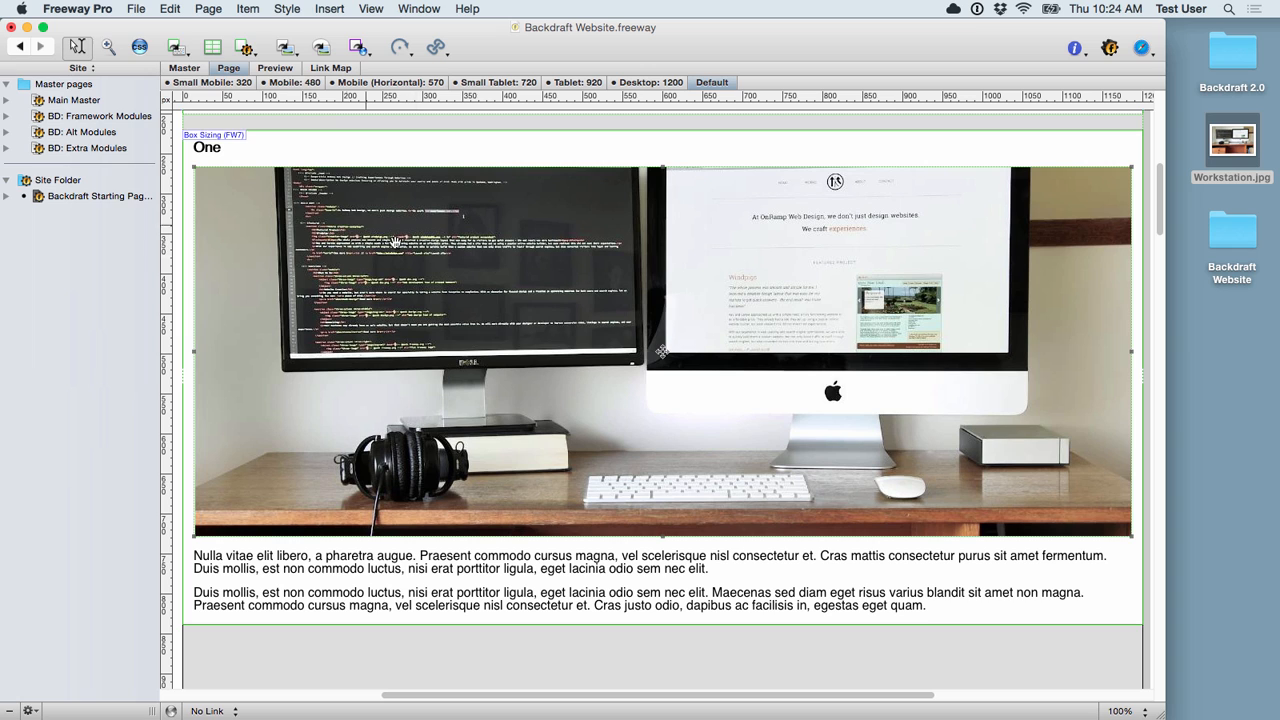
click(137, 9)
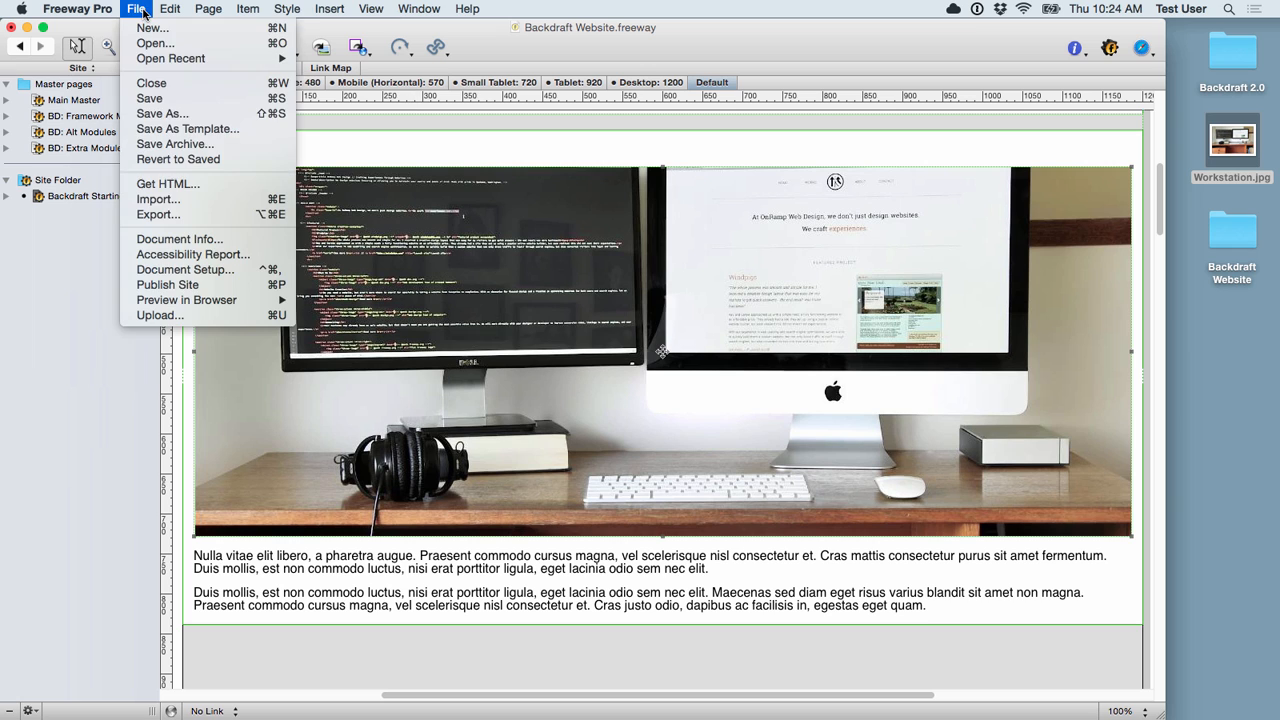
Step: Export the selected workstation photo to the Desktop as a 77% JPEG named Webready
click(155, 215)
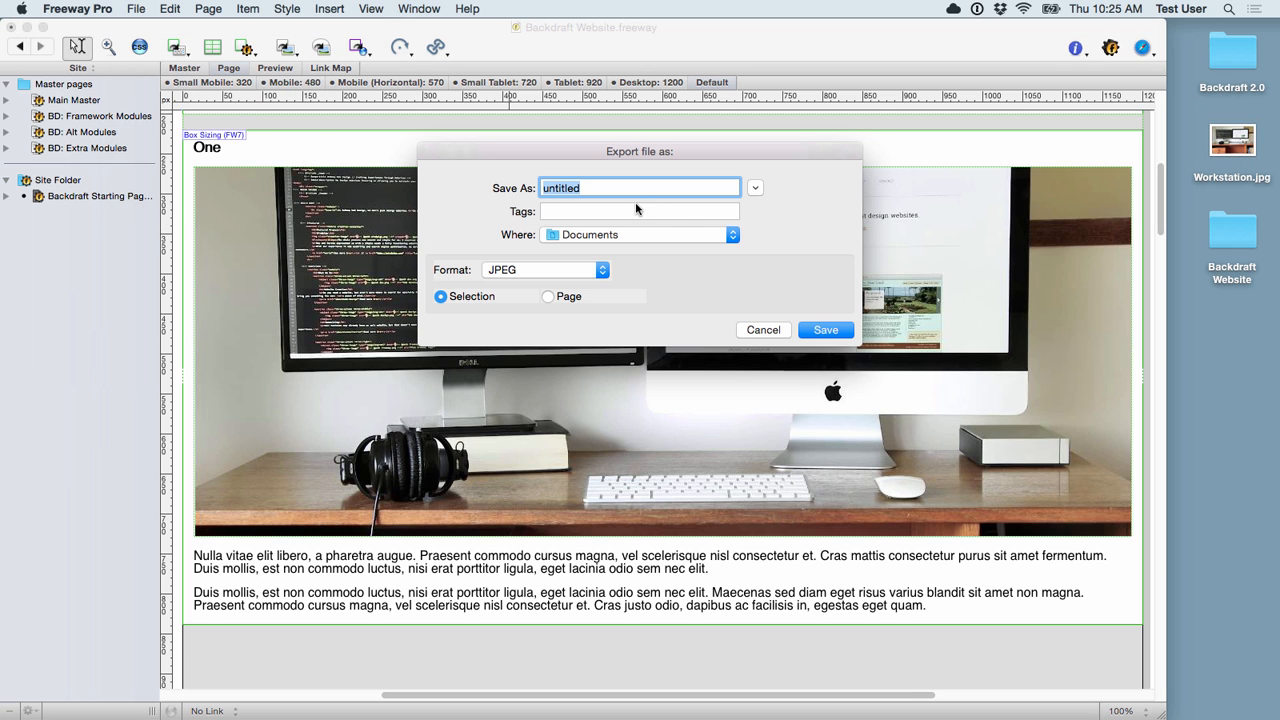
click(632, 237)
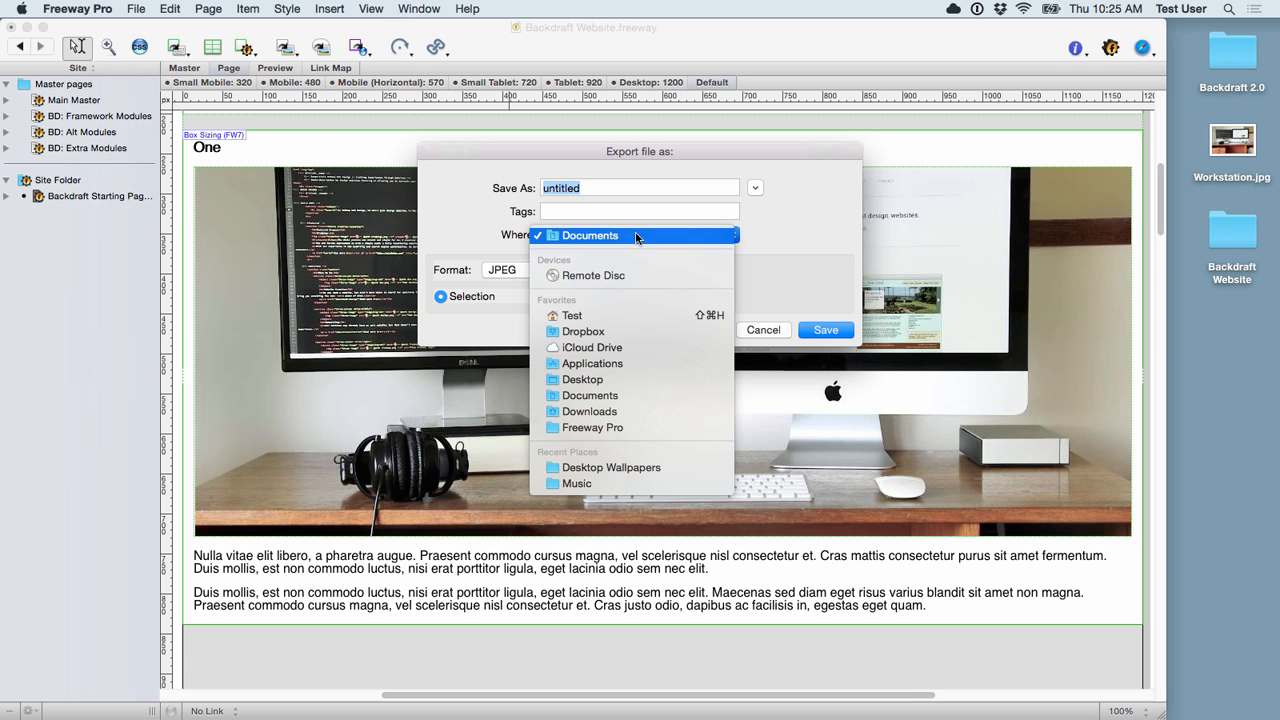
click(619, 377)
text(Webready)
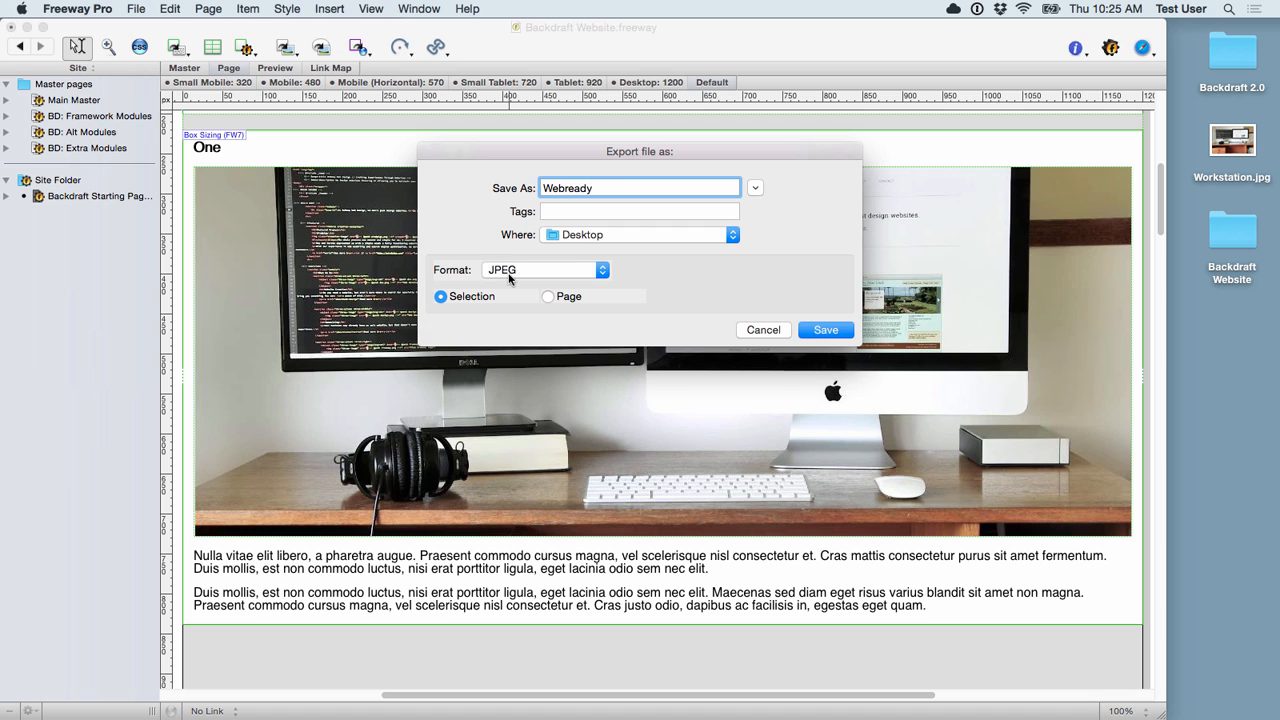
click(836, 331)
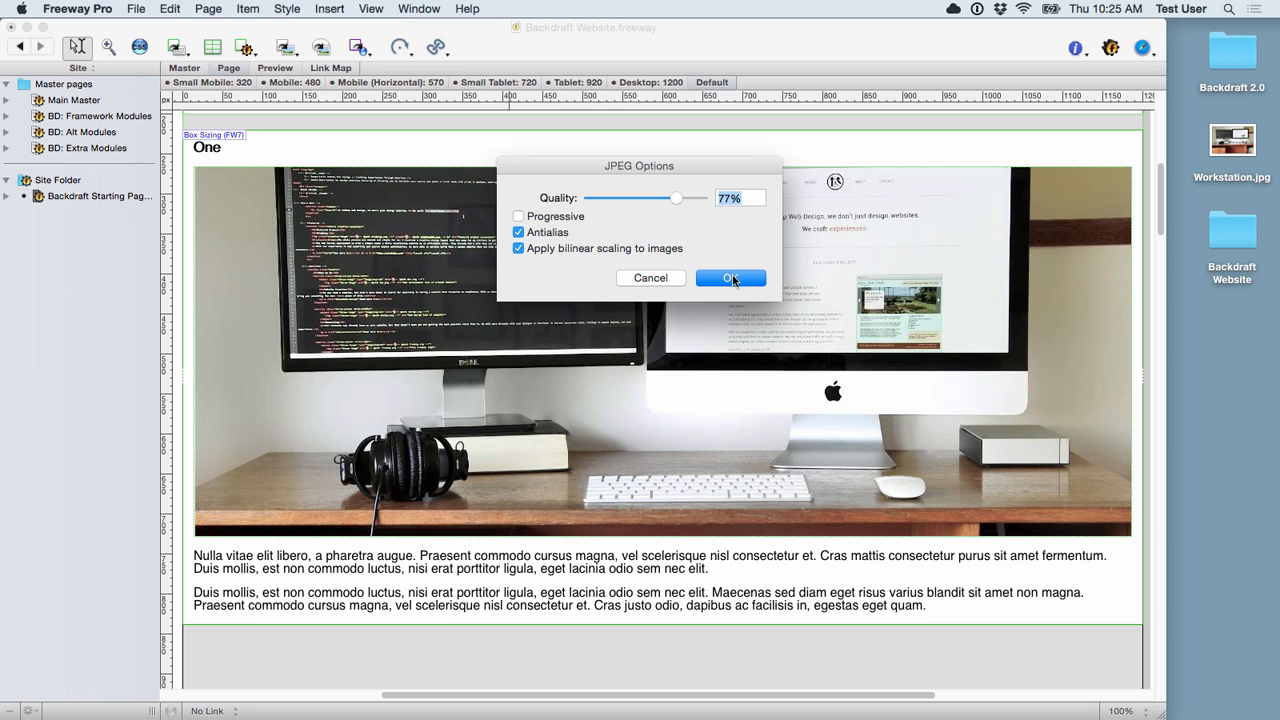
click(733, 278)
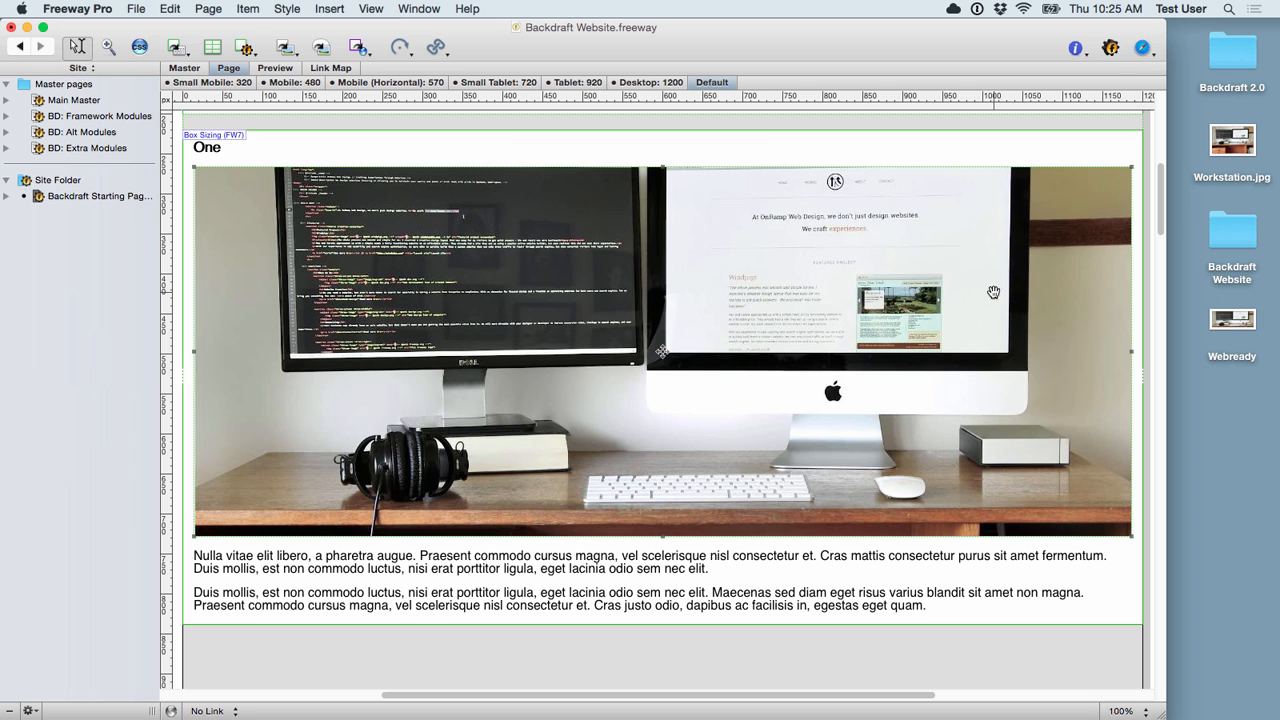
click(1235, 321)
key(space)
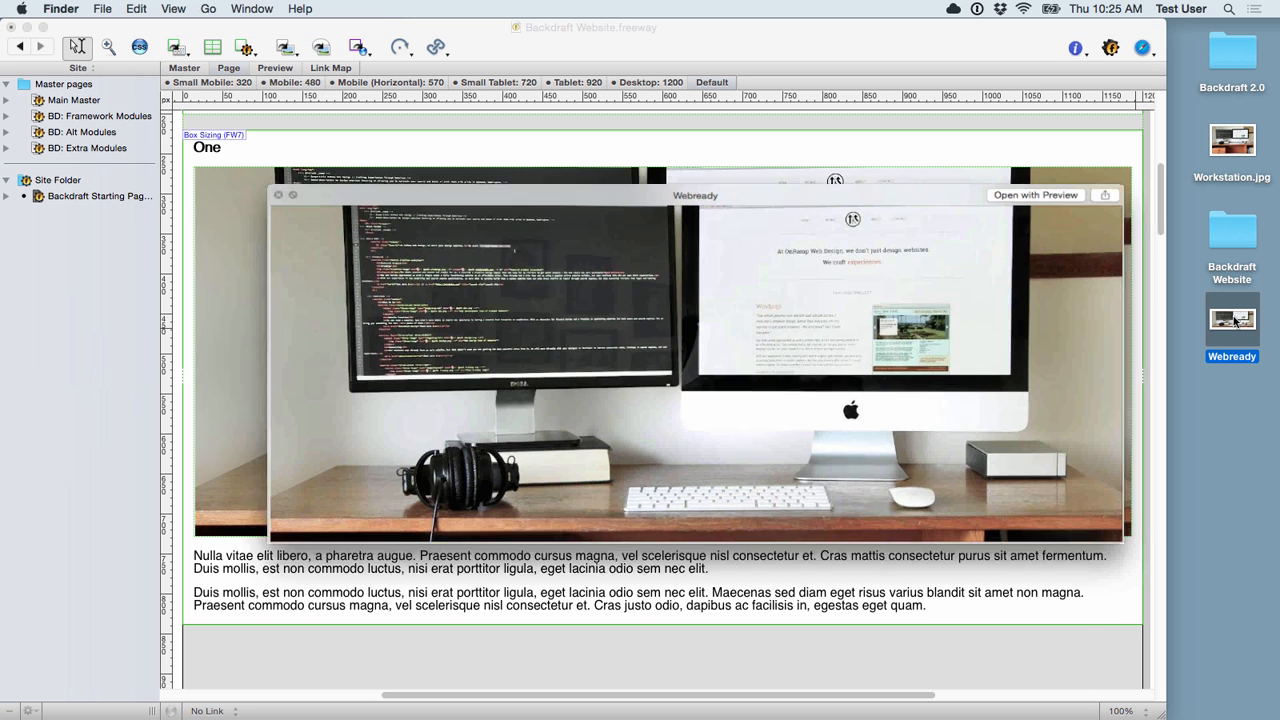
key(space)
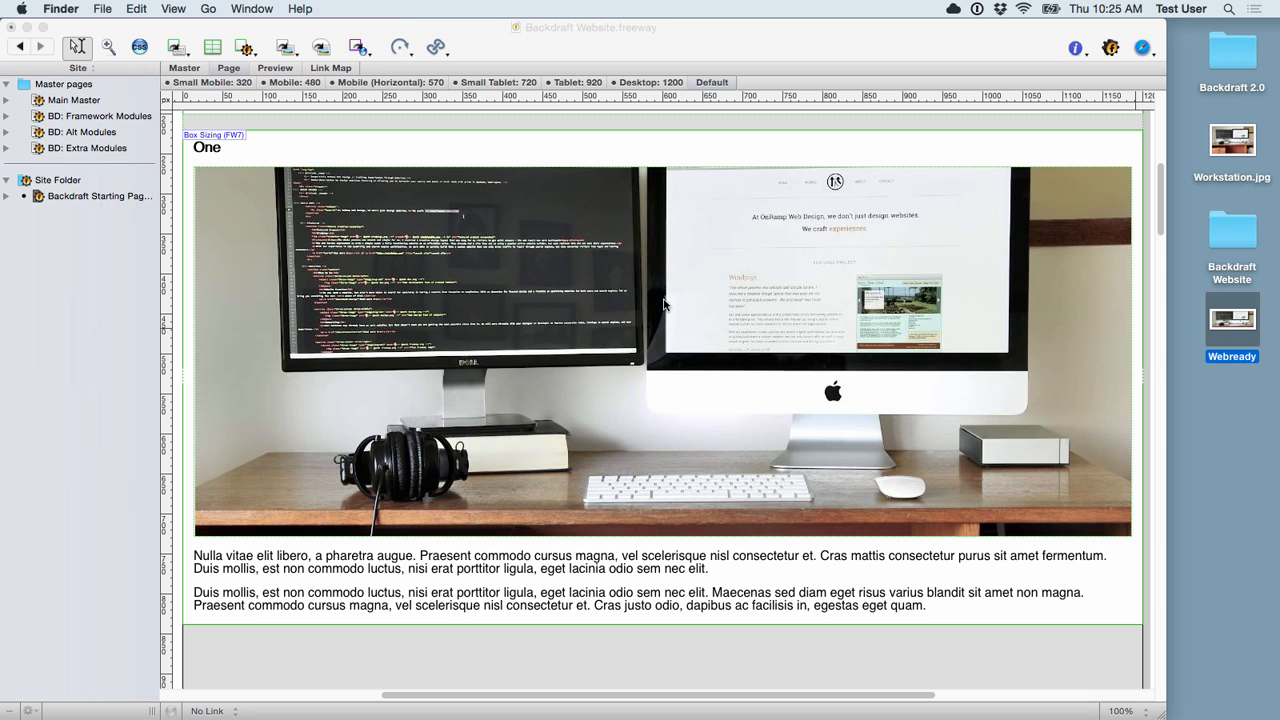
click(588, 236)
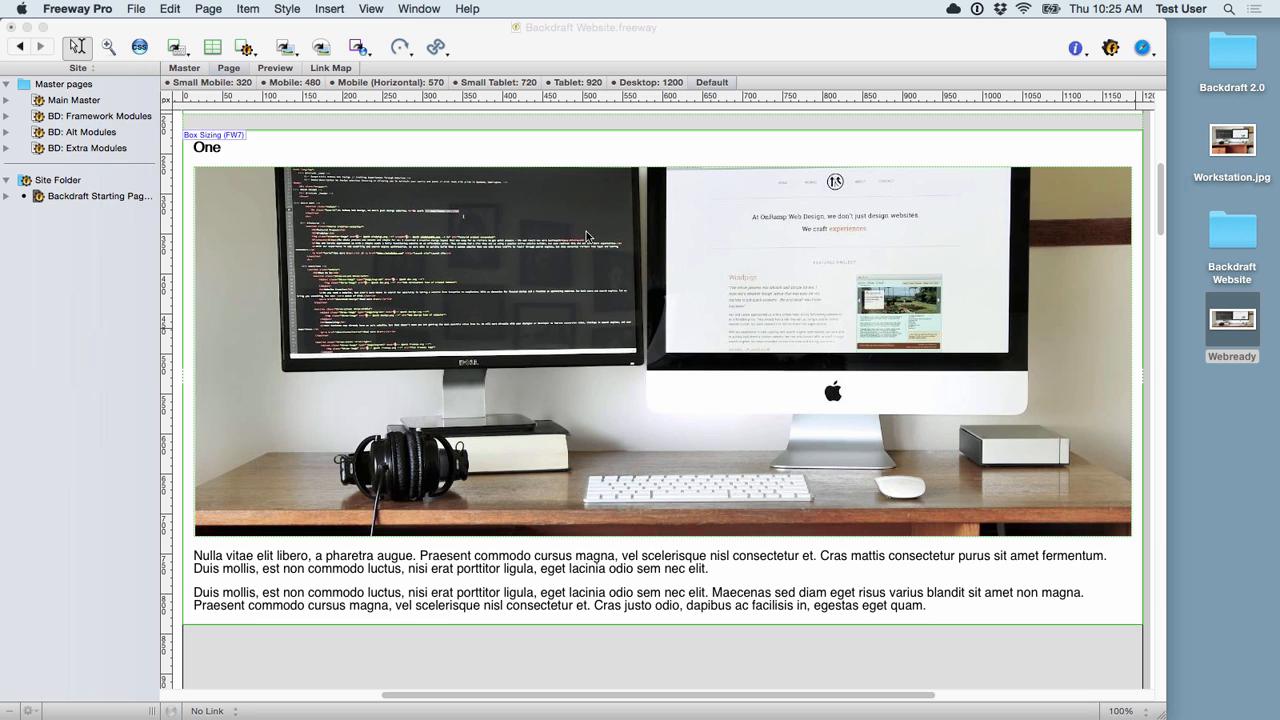
Step: Import Webready from the Desktop with Pass-through ticked in place of the photo, then reselect the module
click(137, 10)
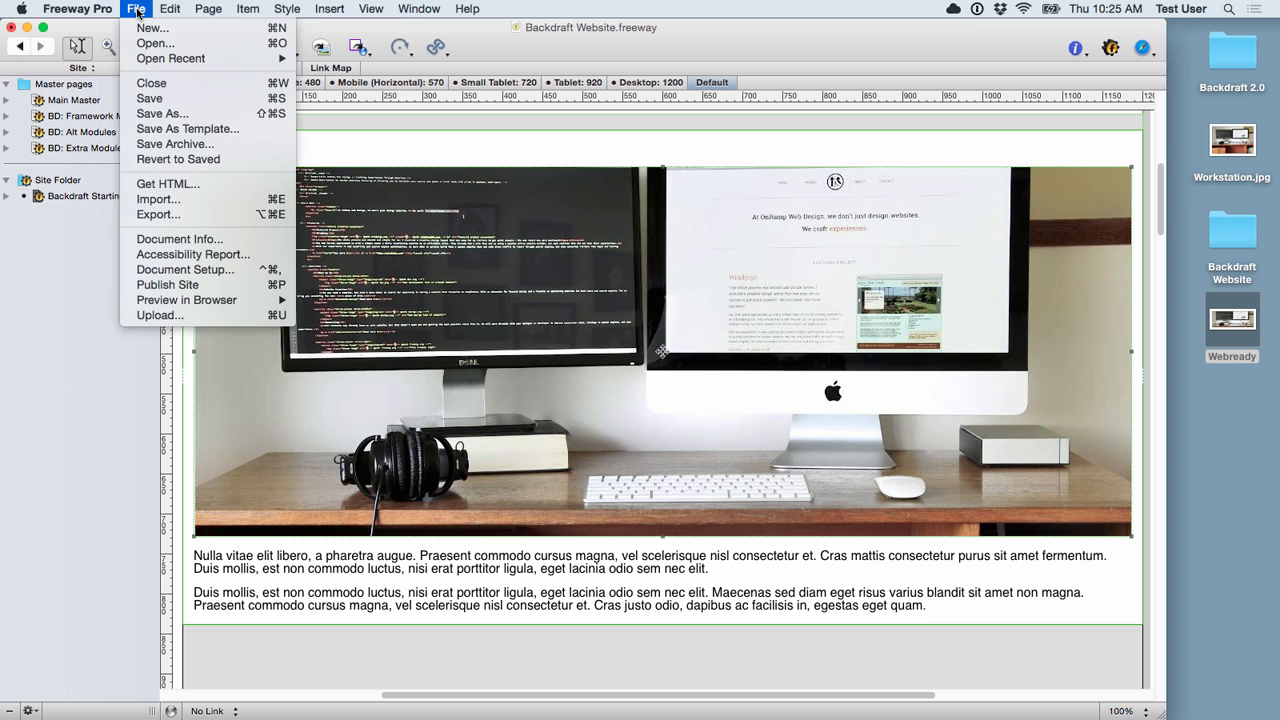
click(158, 201)
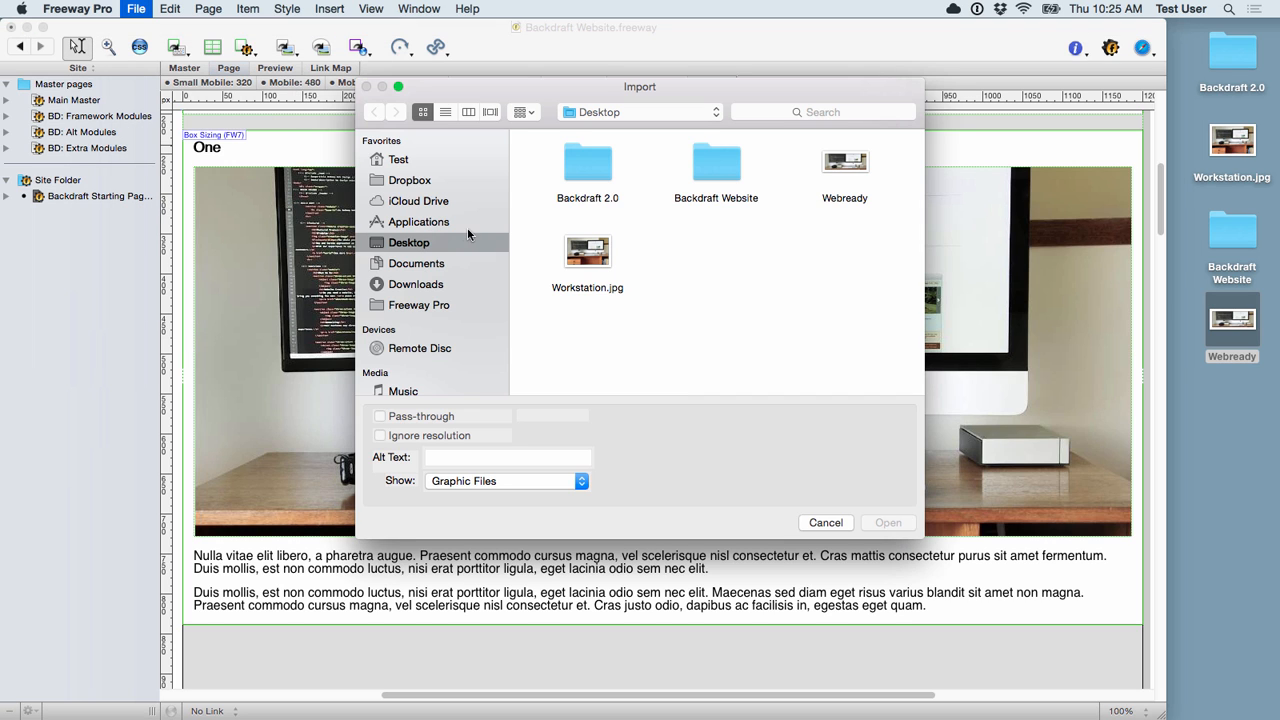
click(846, 170)
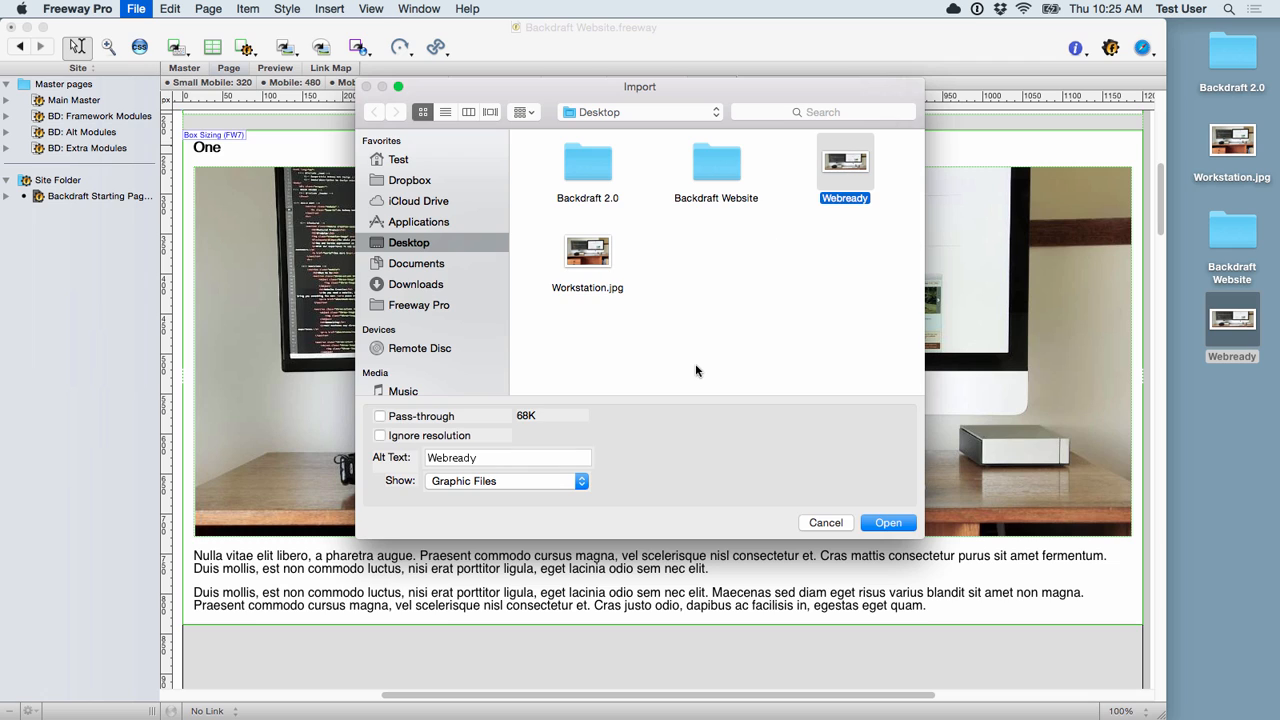
click(380, 416)
click(888, 523)
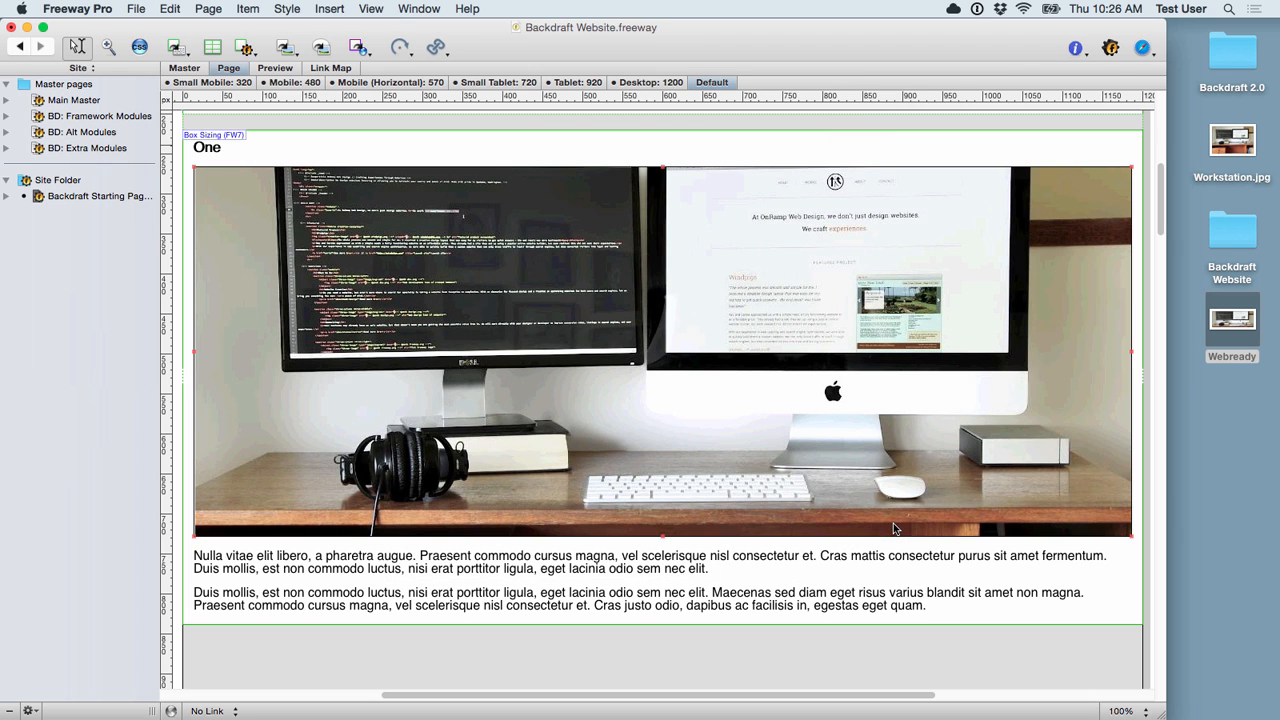
double_click(635, 350)
key(Escape)
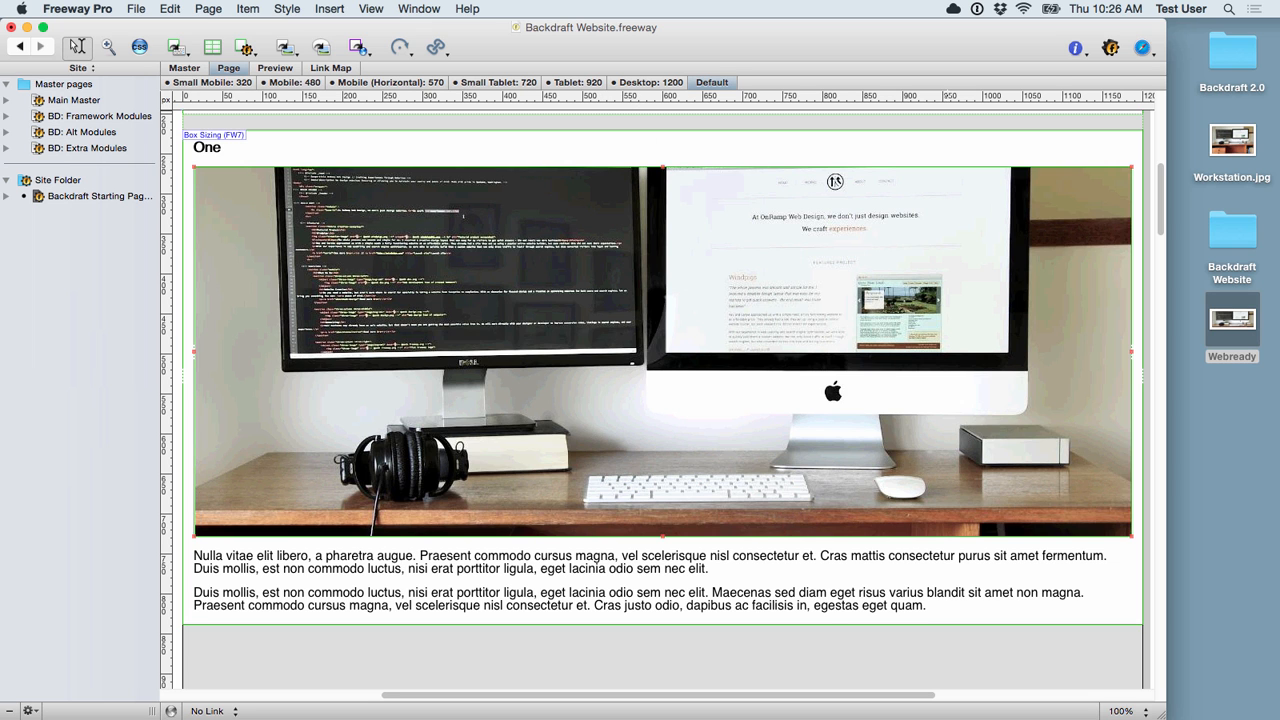
Step: Preview the page in Safari, widen the browser to check the wide layout, then return to Freeway
click(1143, 48)
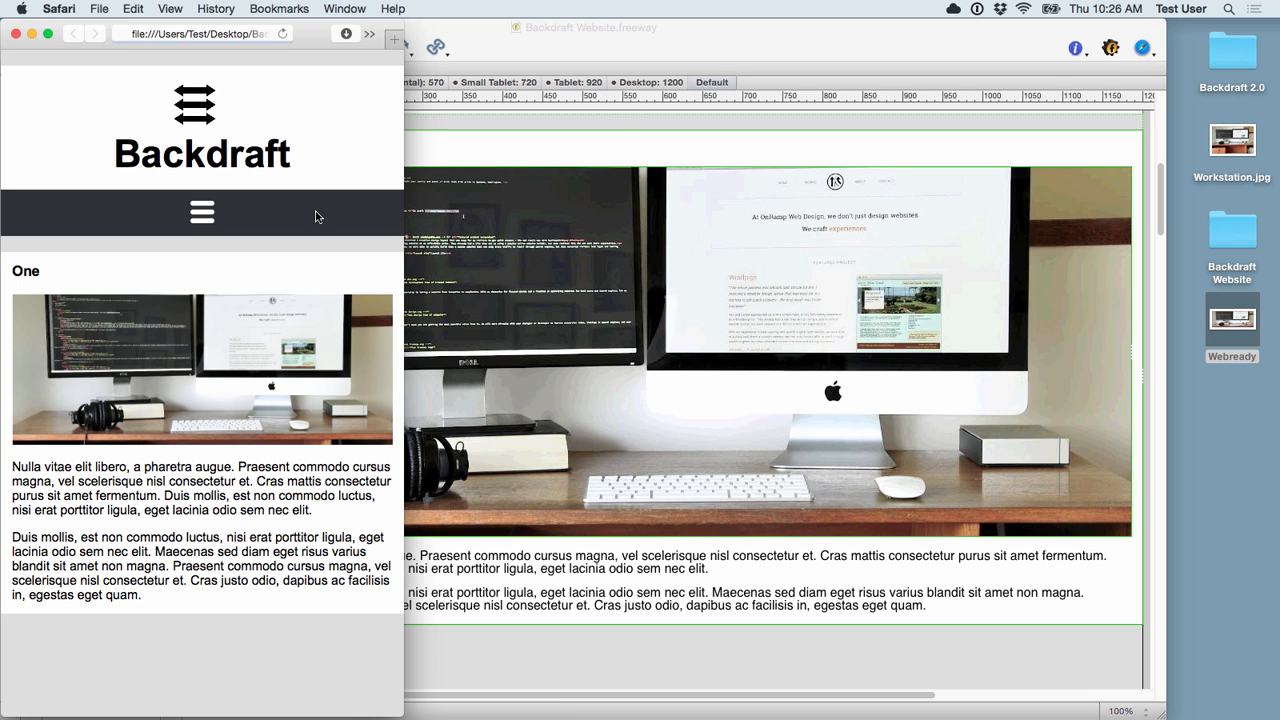
drag(405, 256, 430, 268)
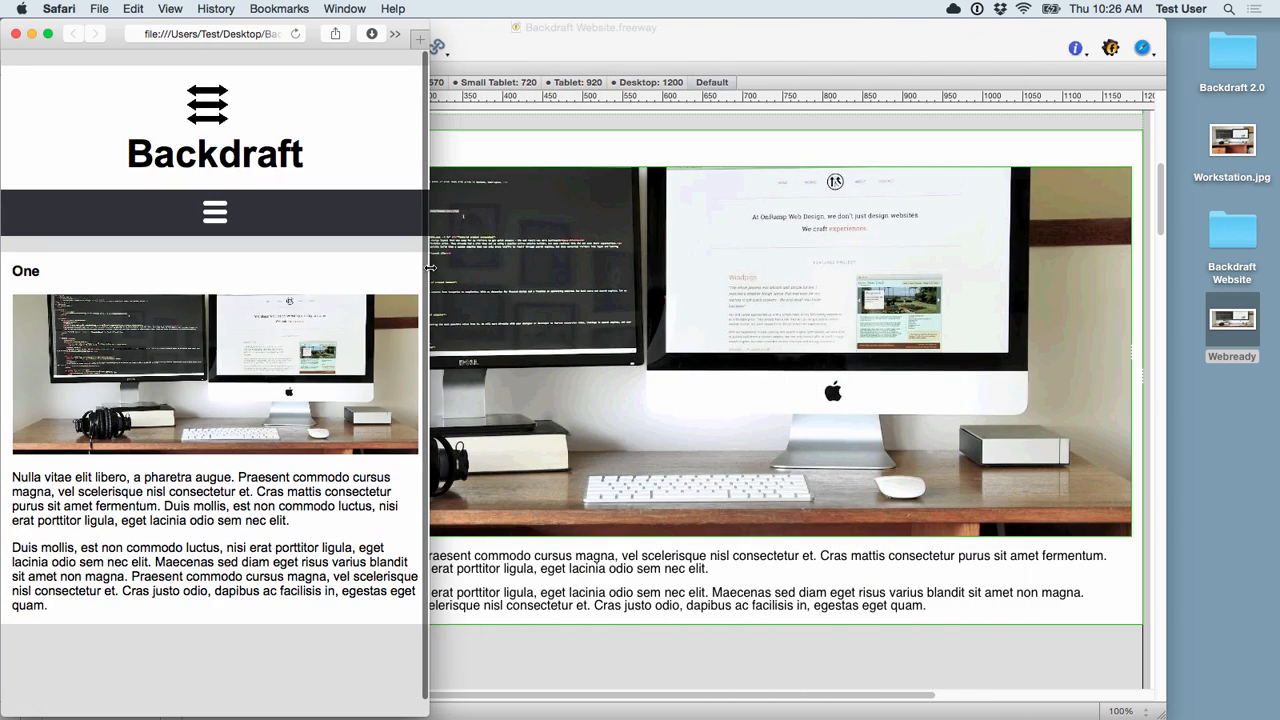
click(15, 35)
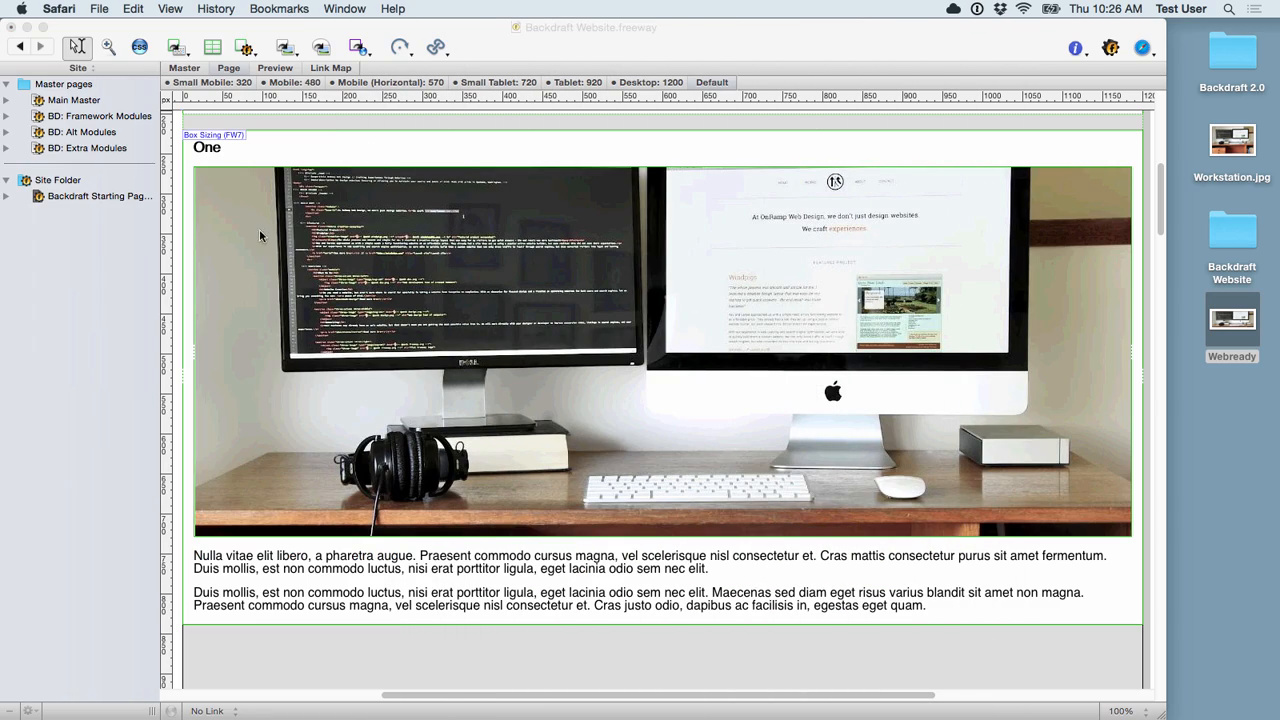
scroll(362, 270, down, 1)
scroll(362, 270, up, 5)
scroll(363, 273, down, 10)
scroll(364, 274, down, 3)
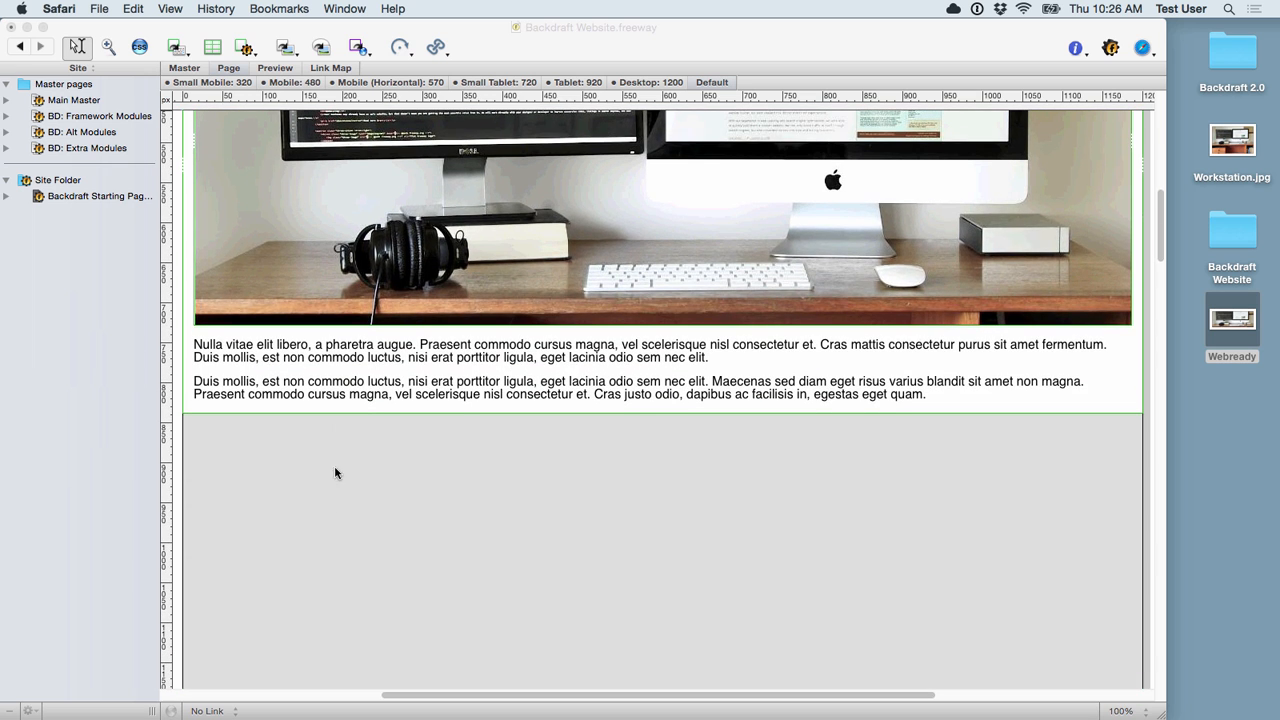
scroll(354, 422, up, 15)
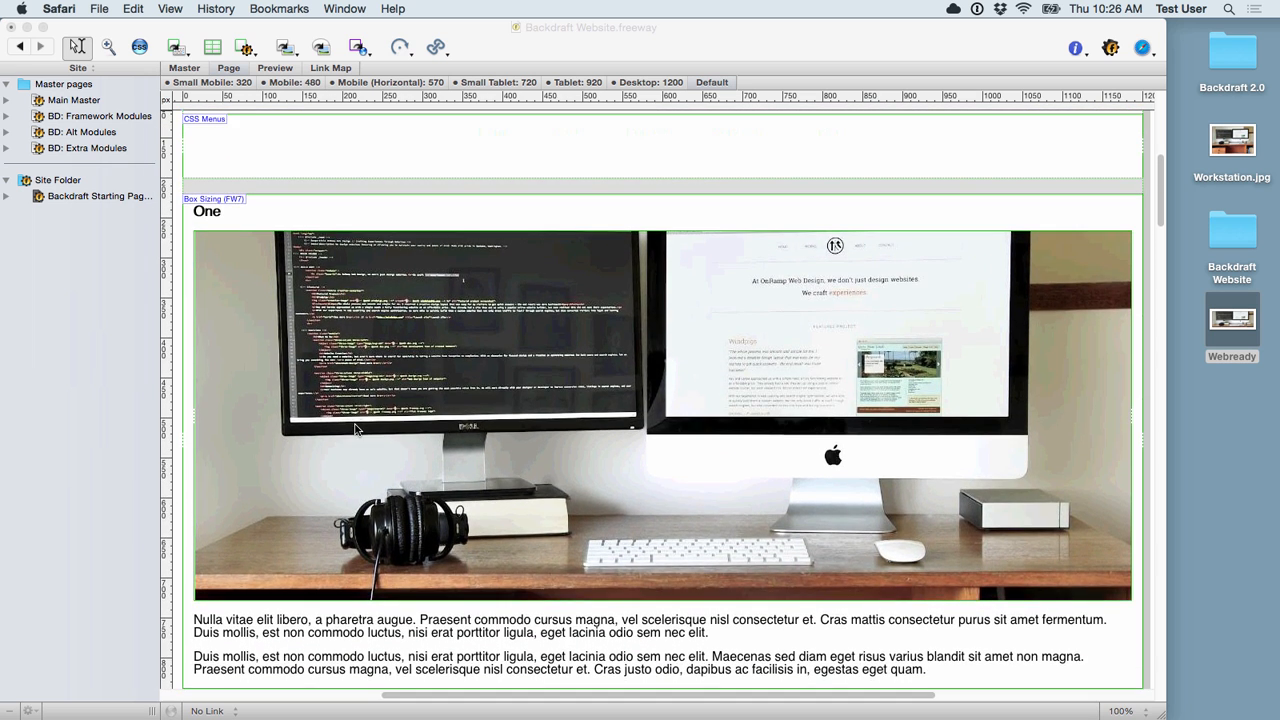
scroll(354, 428, up, 2)
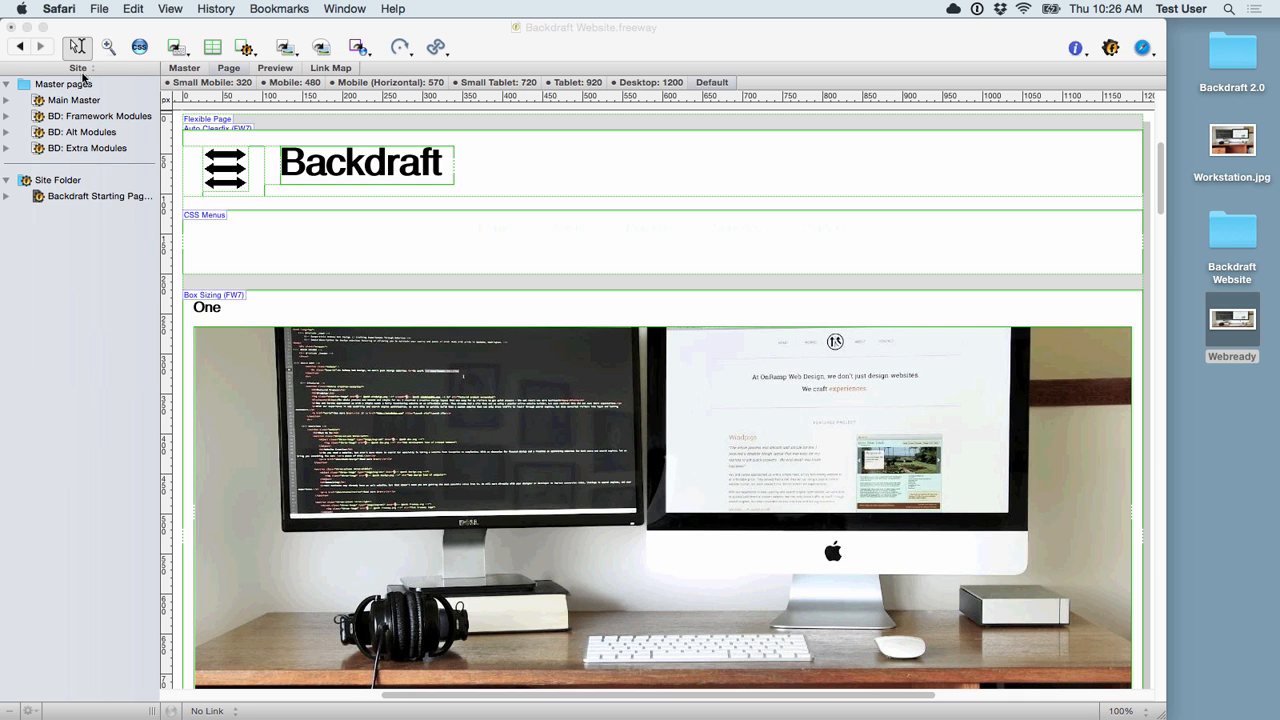
click(5, 119)
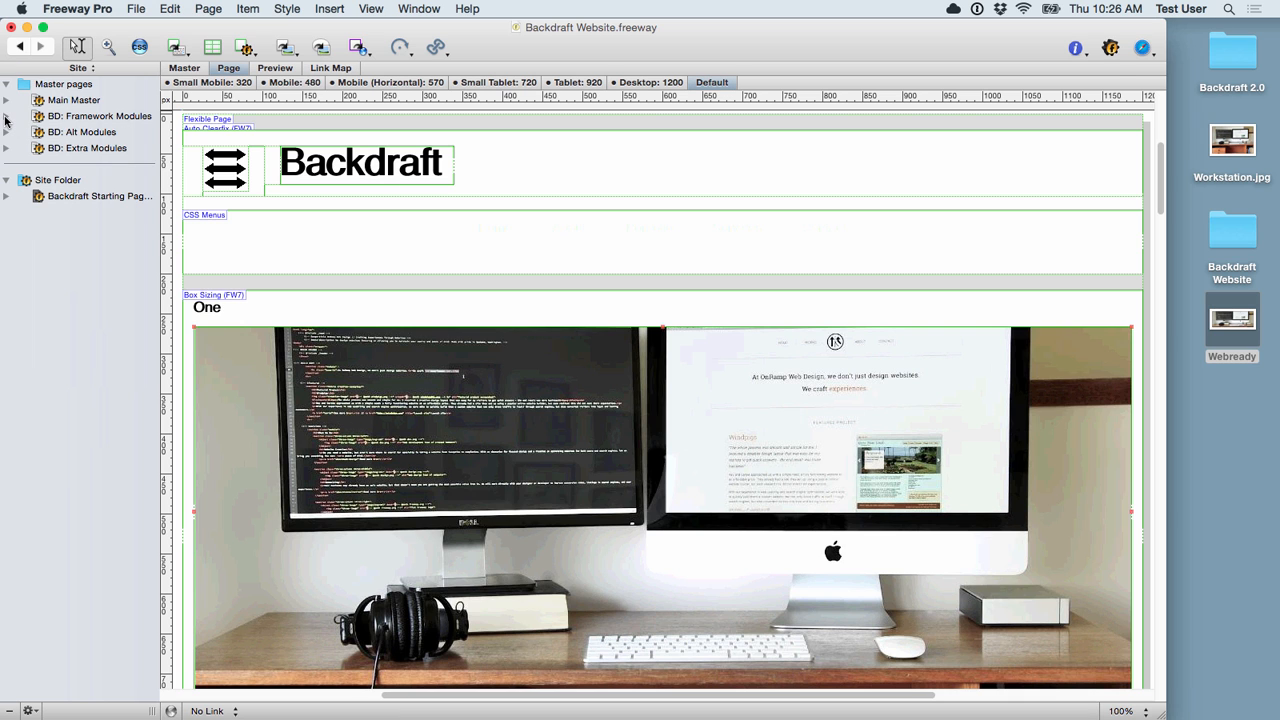
Step: Copy the three-column content from the threeWrapper master page in Framework Modules
click(5, 117)
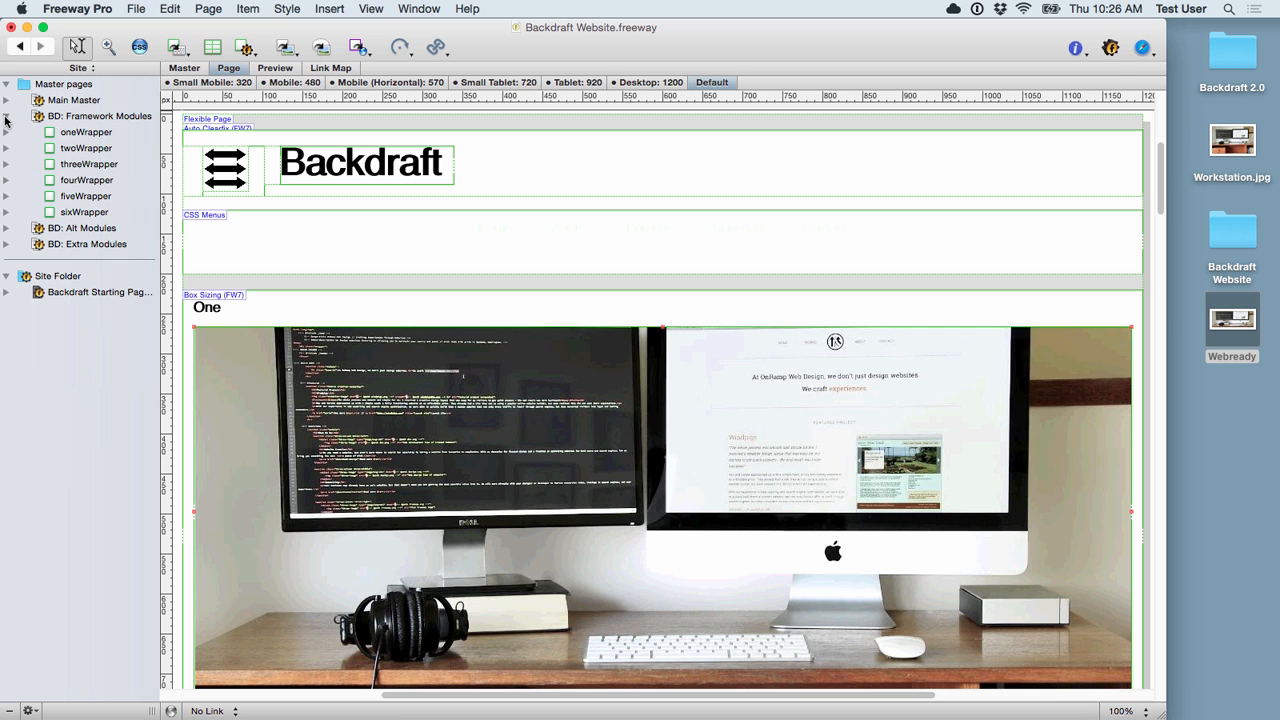
click(80, 165)
key(super+c)
click(7, 117)
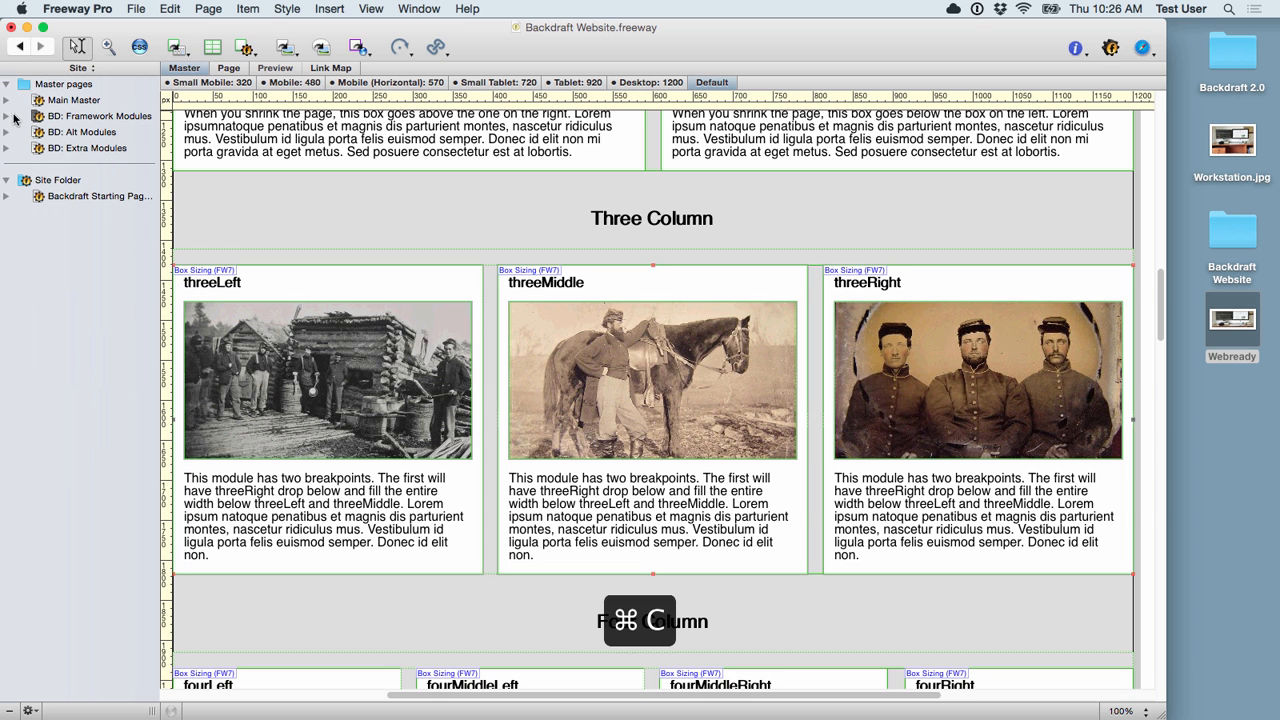
Step: Paste the three-column module into the empty area below the photo module on Backdraft Starting Page
click(58, 104)
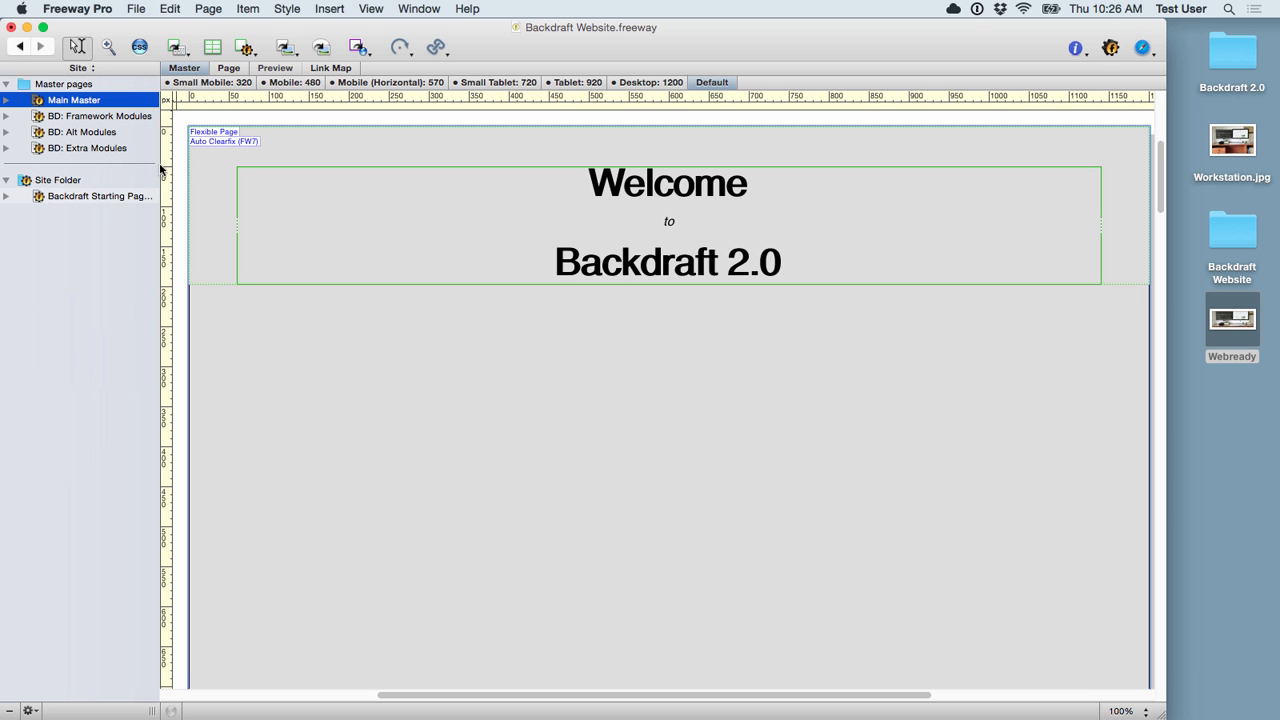
click(100, 195)
scroll(541, 484, down, 10)
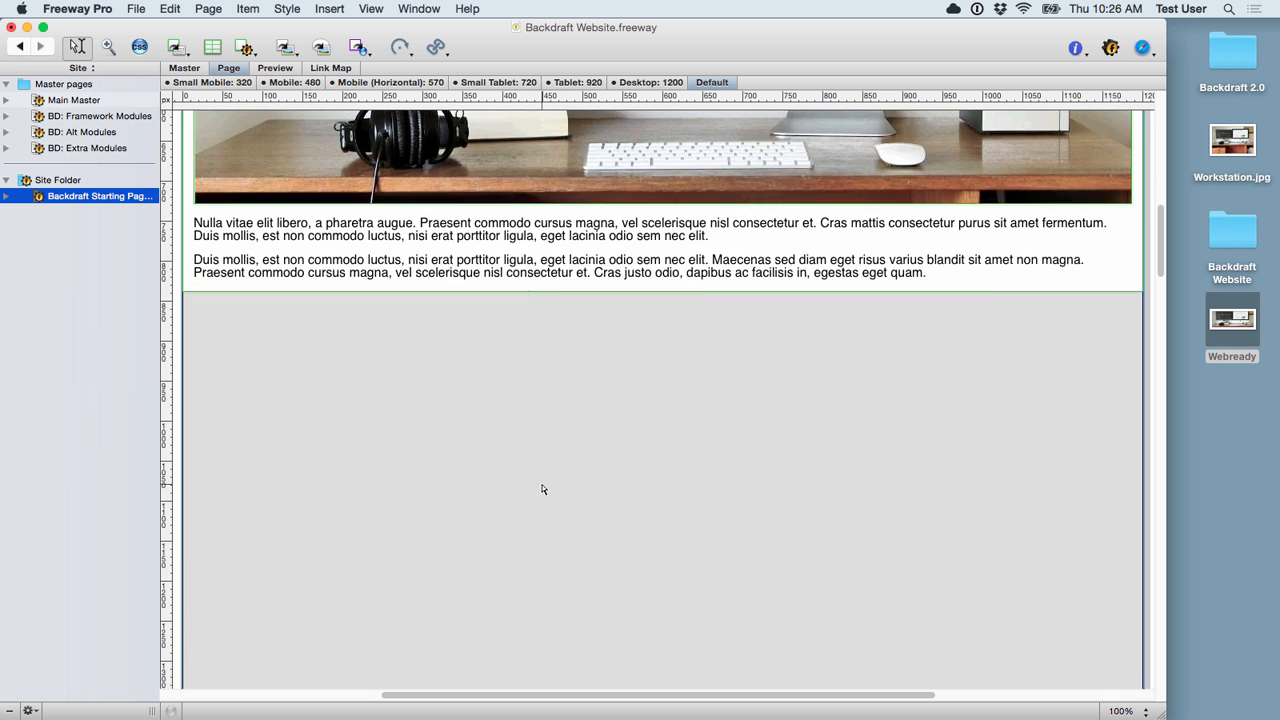
scroll(320, 337, up, 2)
click(340, 457)
key(super+v)
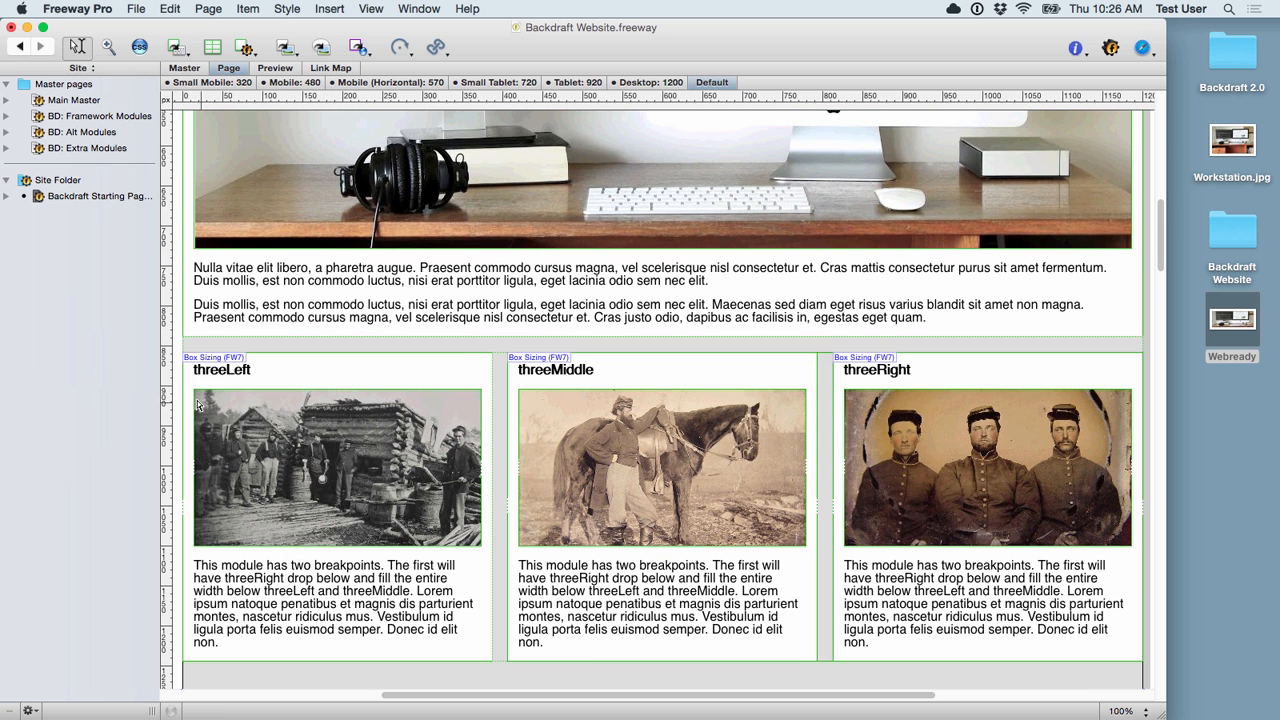
scroll(380, 432, down, 2)
scroll(379, 432, down, 1)
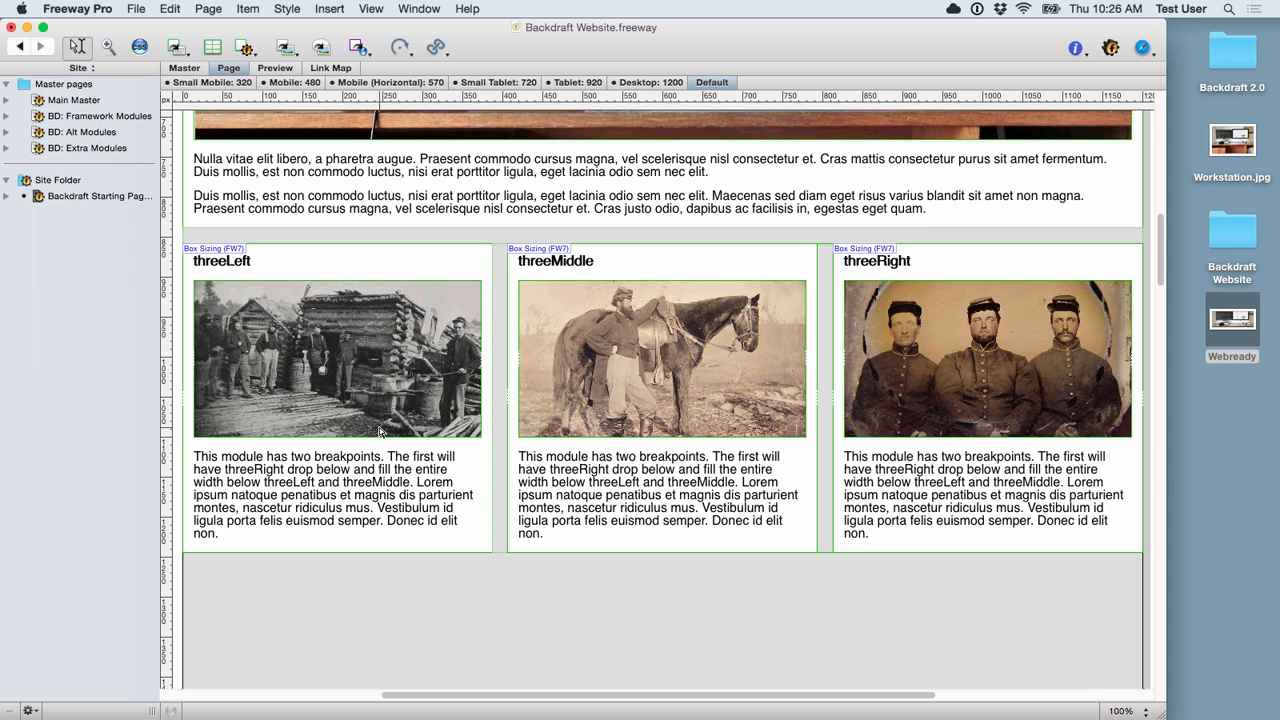
scroll(379, 427, up, 6)
scroll(444, 382, down, 3)
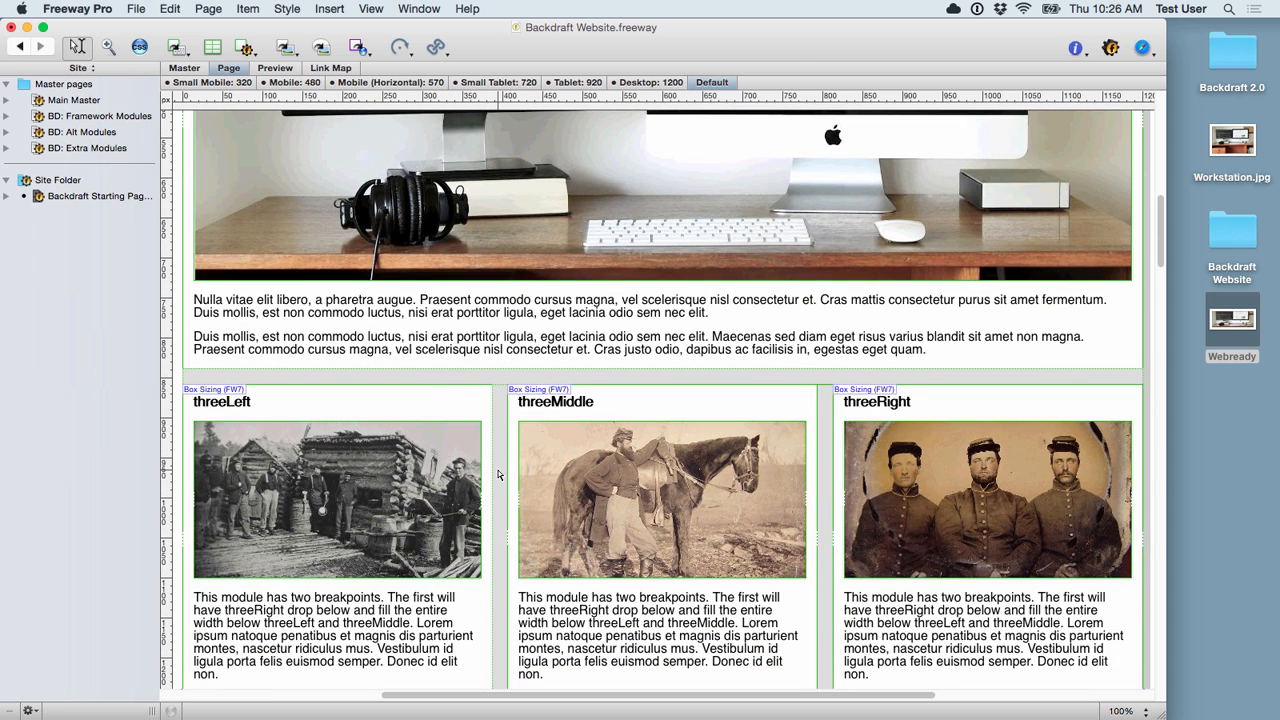
scroll(498, 471, down, 2)
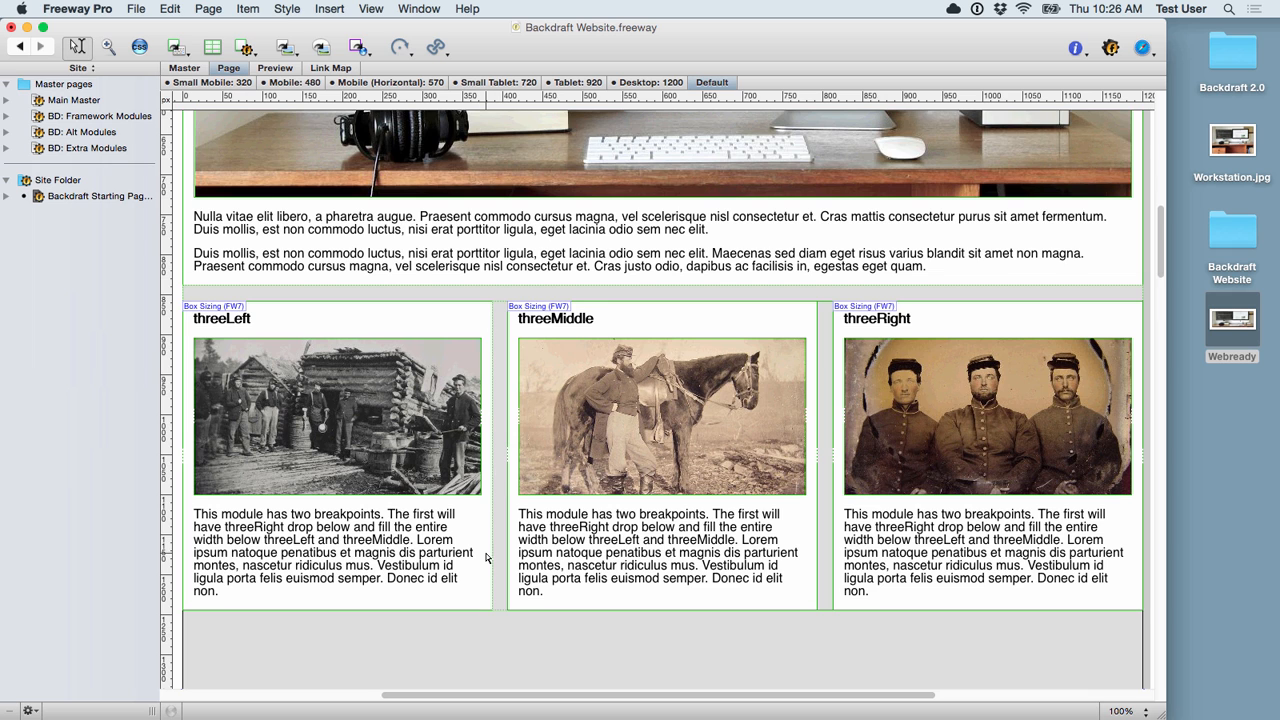
scroll(474, 549, down, 3)
scroll(510, 593, up, 4)
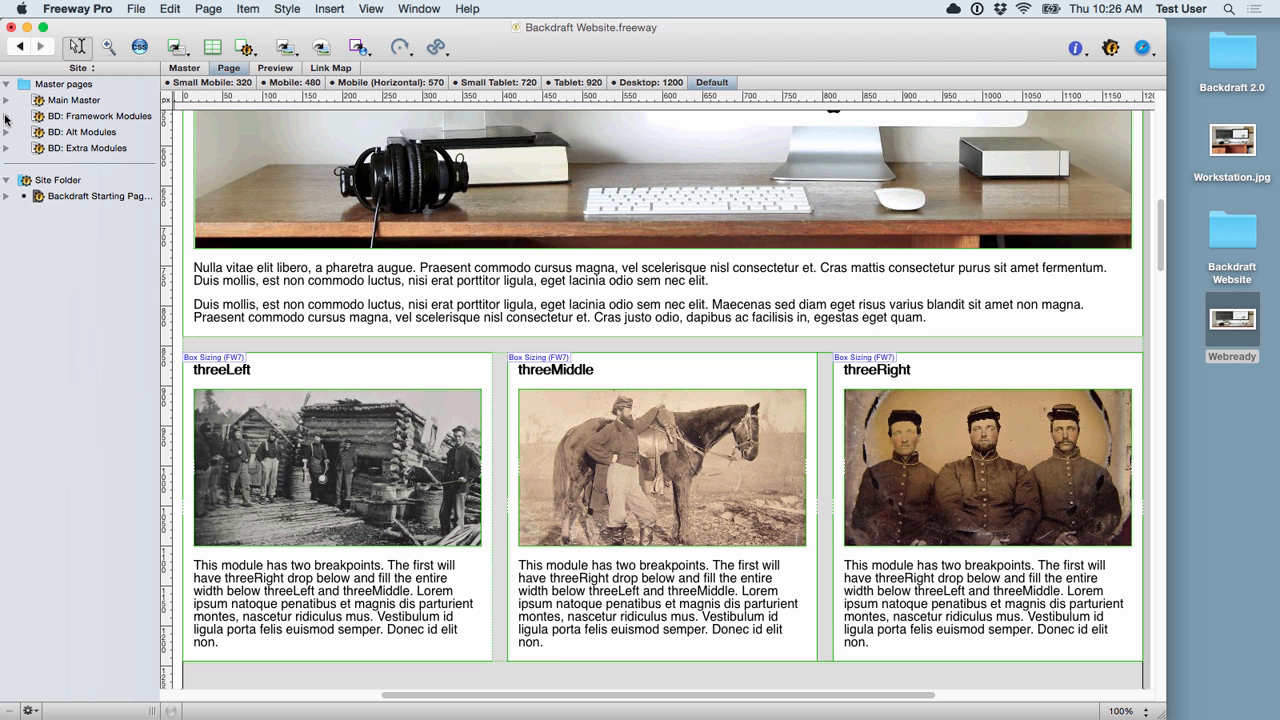
Step: Copy the fiveWrapper five-column module from the BD: Framework Modules master
click(6, 116)
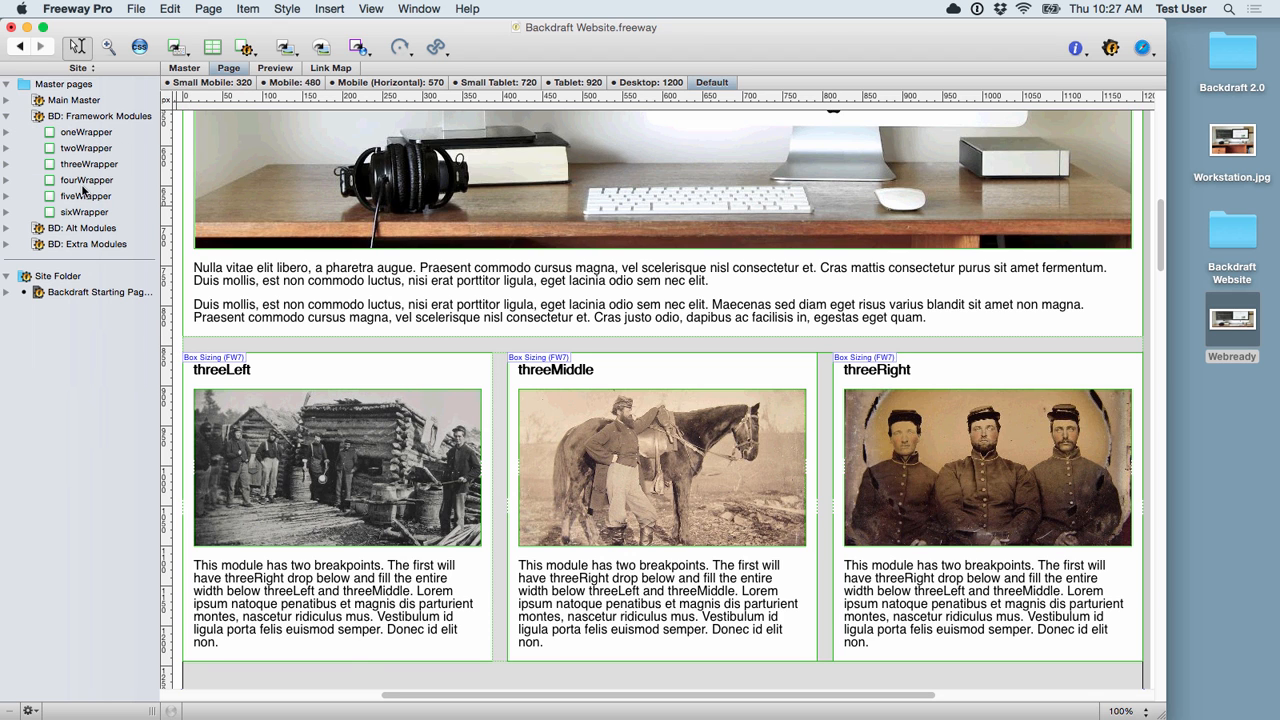
click(77, 197)
key(super+c)
click(8, 116)
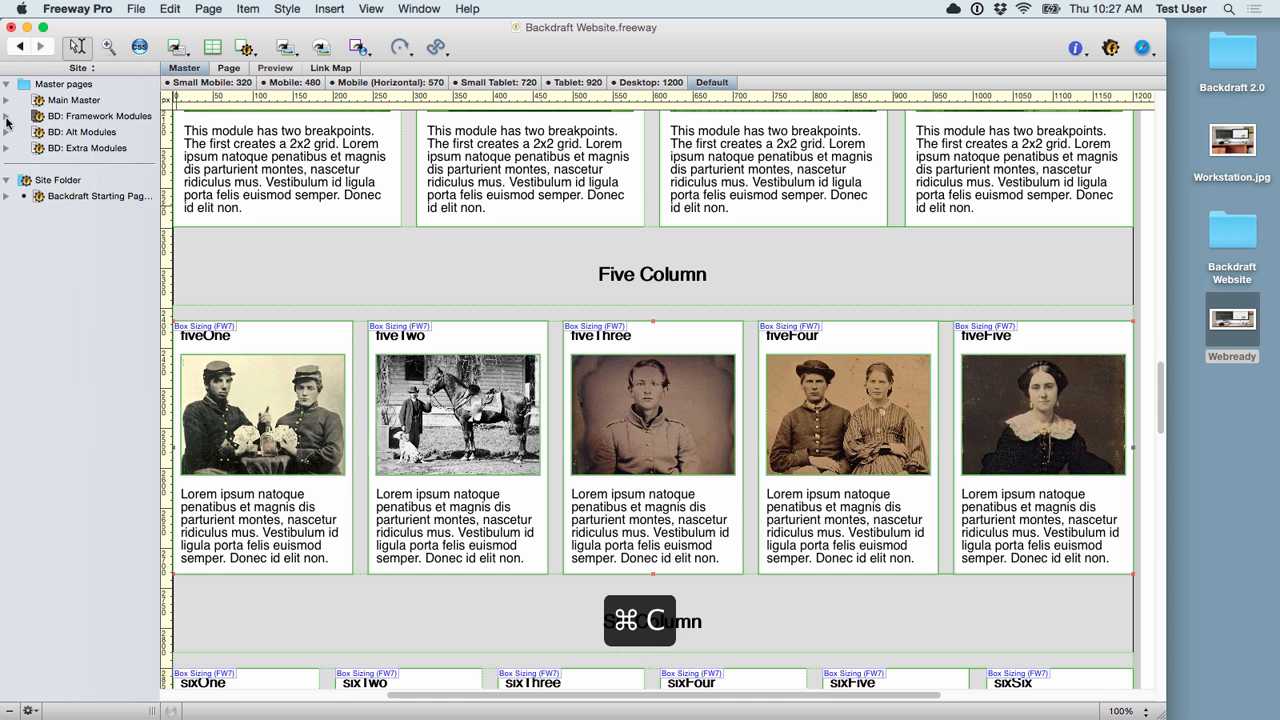
Step: Paste the five-column module on the starting page above the threeWrapper module
click(60, 197)
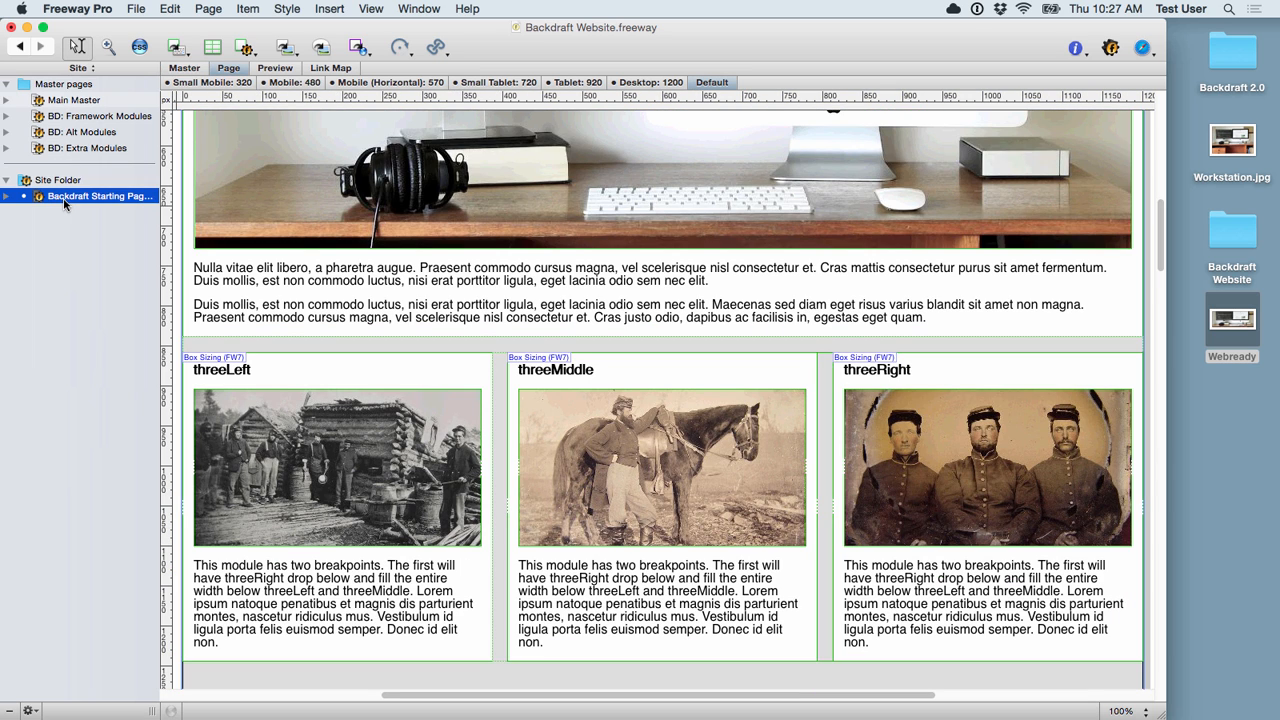
click(7, 196)
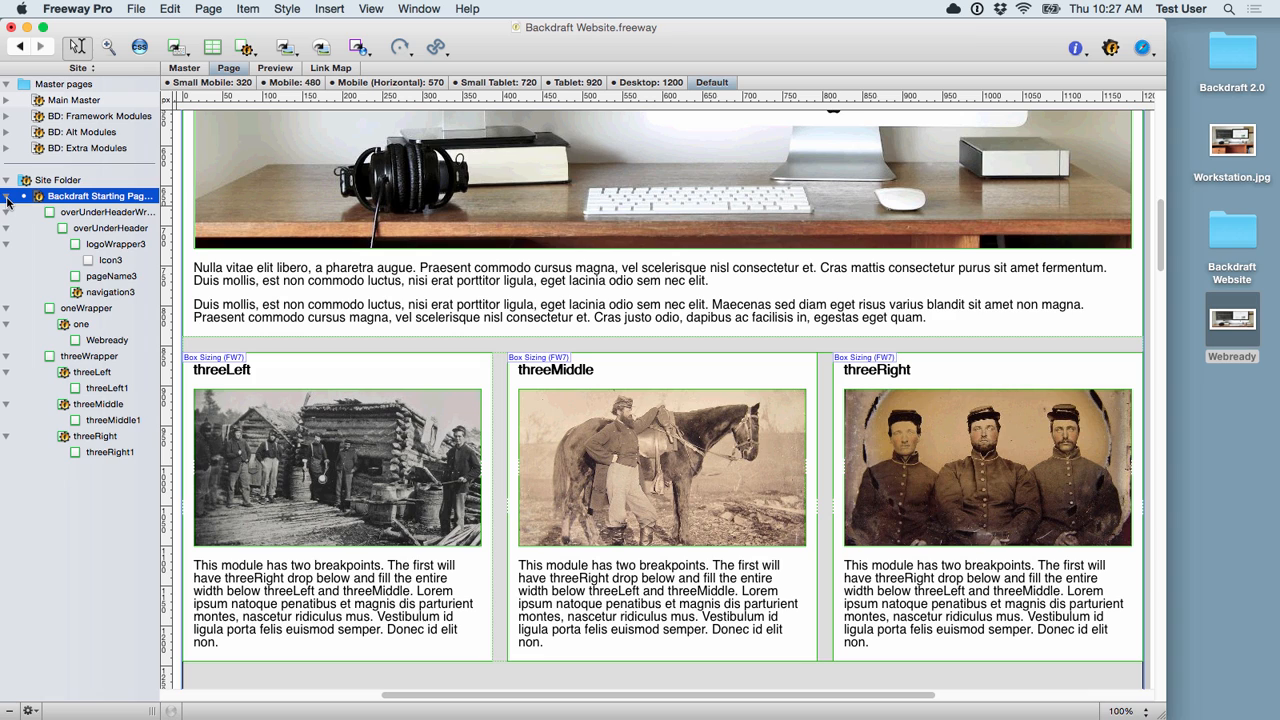
click(85, 357)
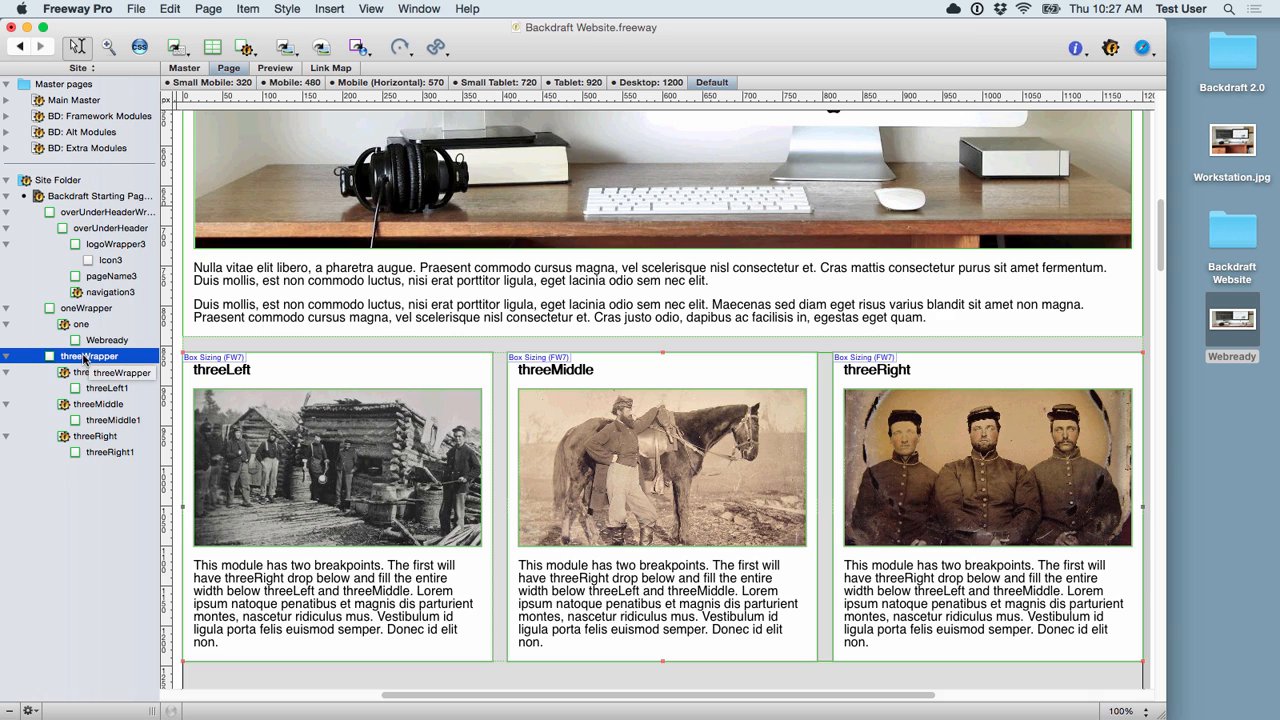
key(Delete)
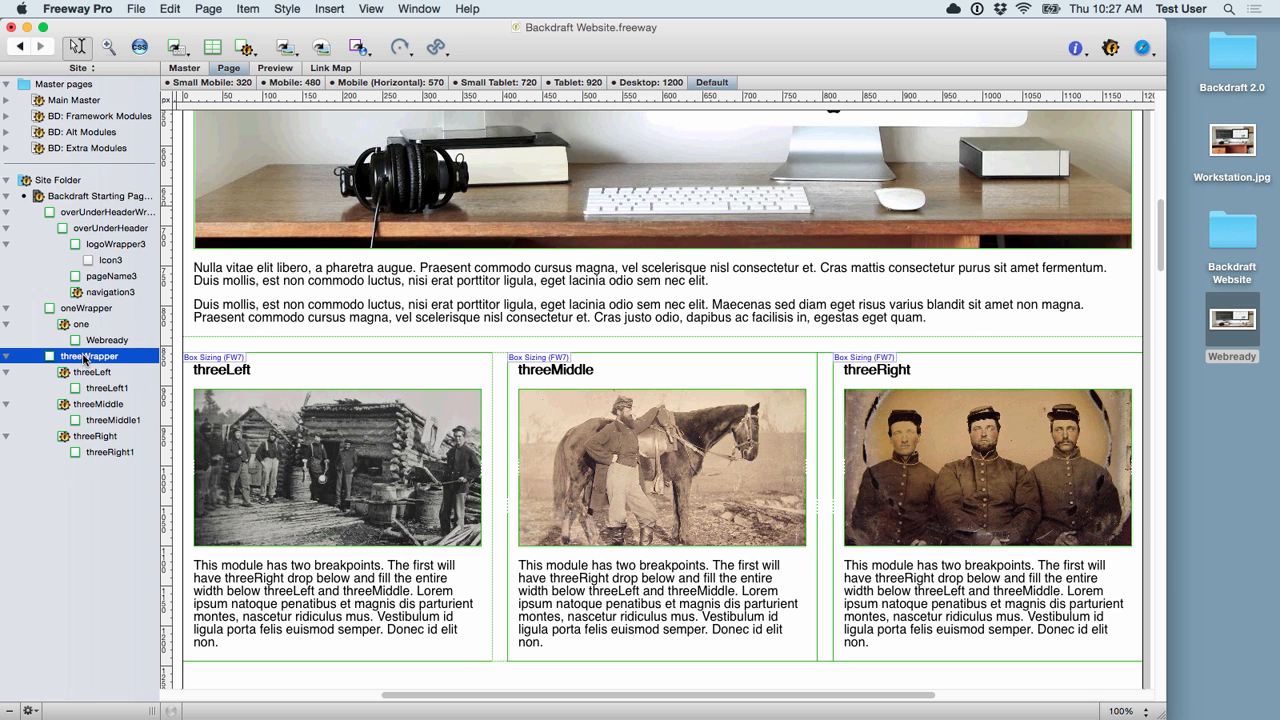
key(super+v)
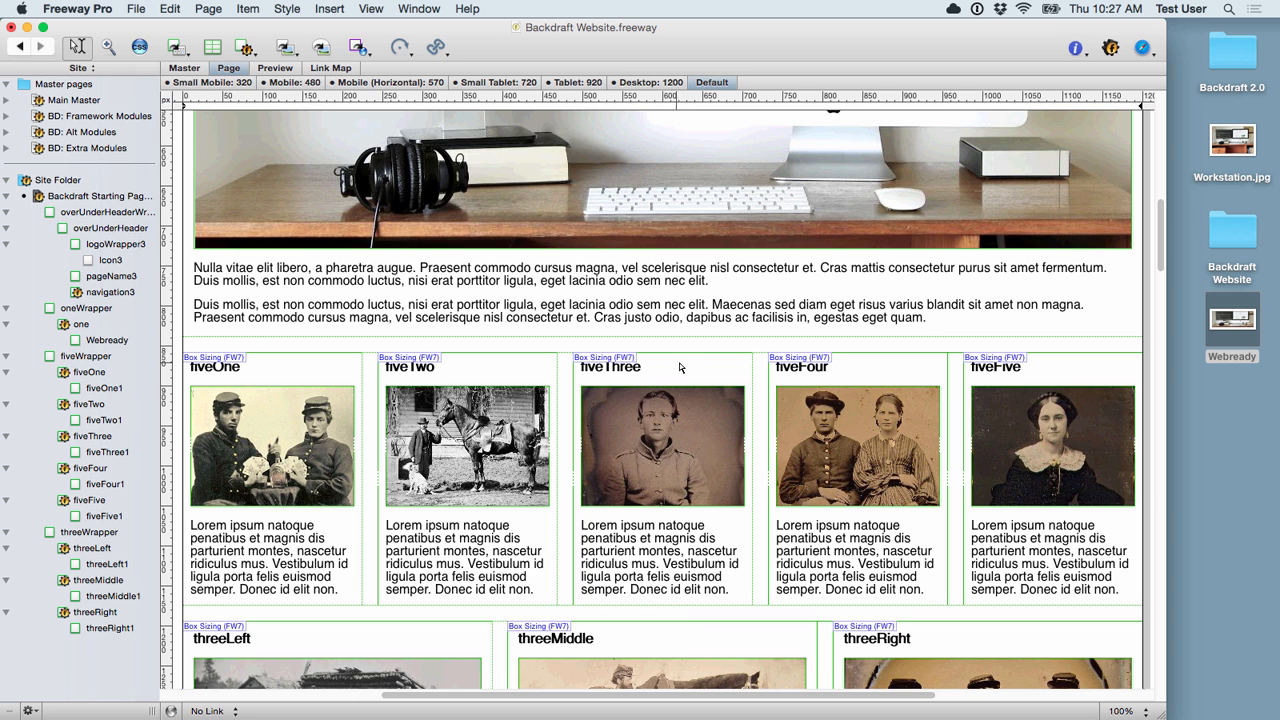
Step: Widen the document window and scroll through the page to check the module order
drag(1165, 716, 1217, 714)
scroll(1130, 598, down, 5)
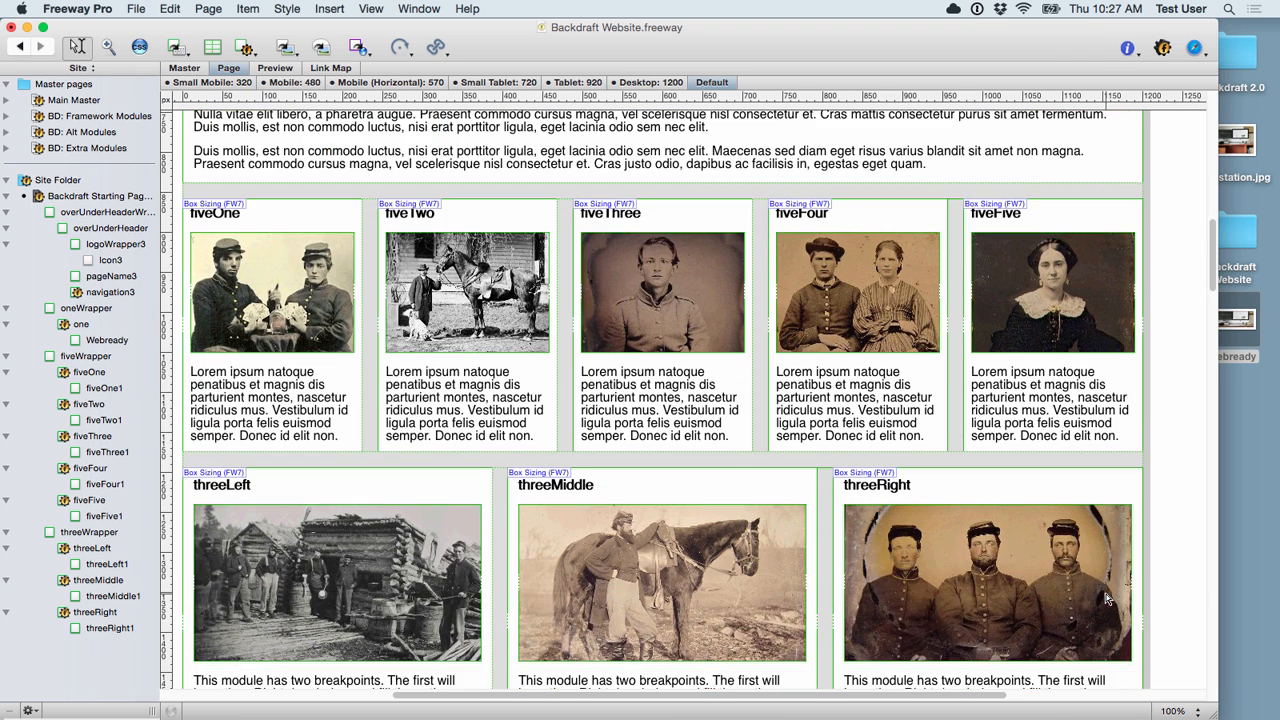
scroll(1106, 594, up, 2)
scroll(1106, 597, up, 2)
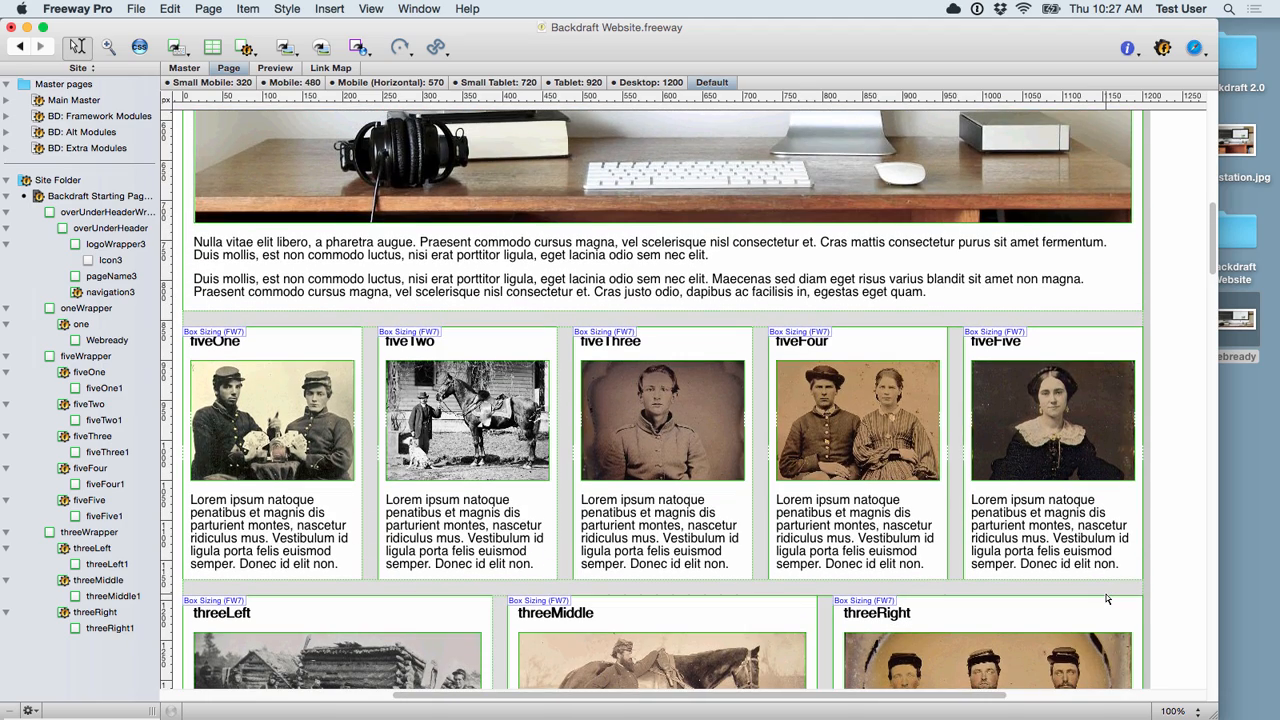
scroll(1088, 581, down, 12)
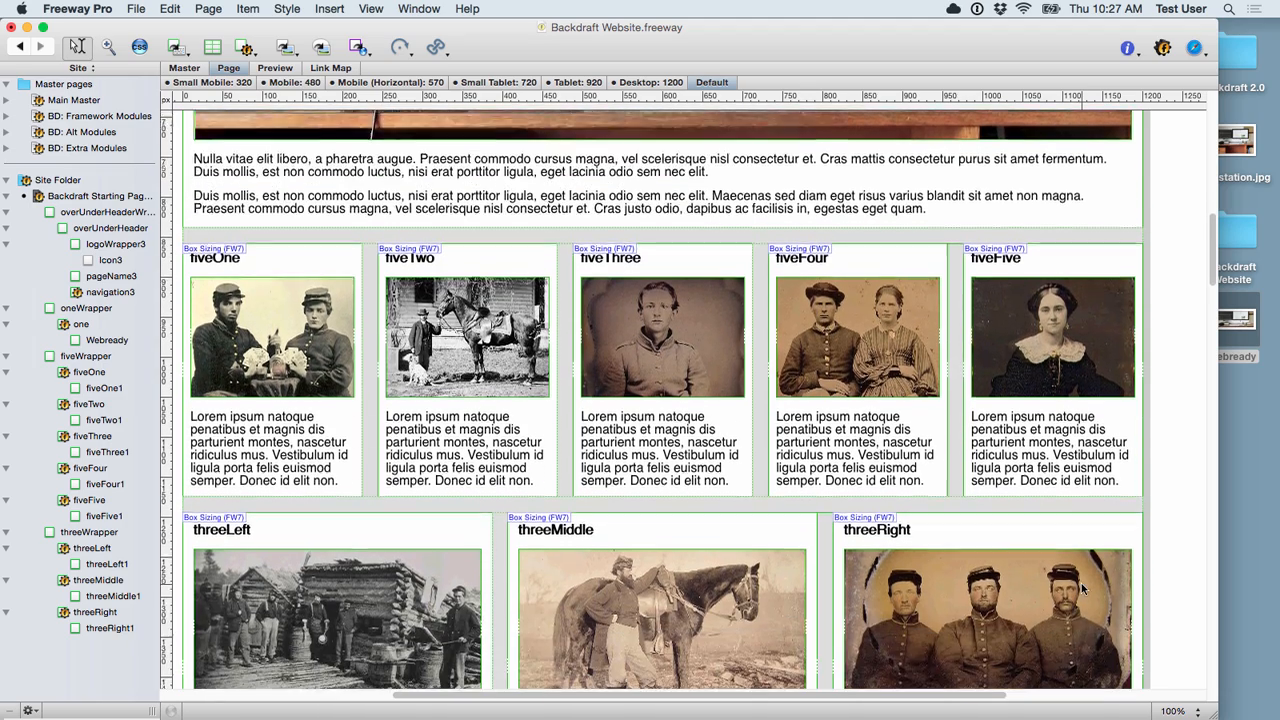
scroll(1000, 347, up, 6)
scroll(720, 255, up, 4)
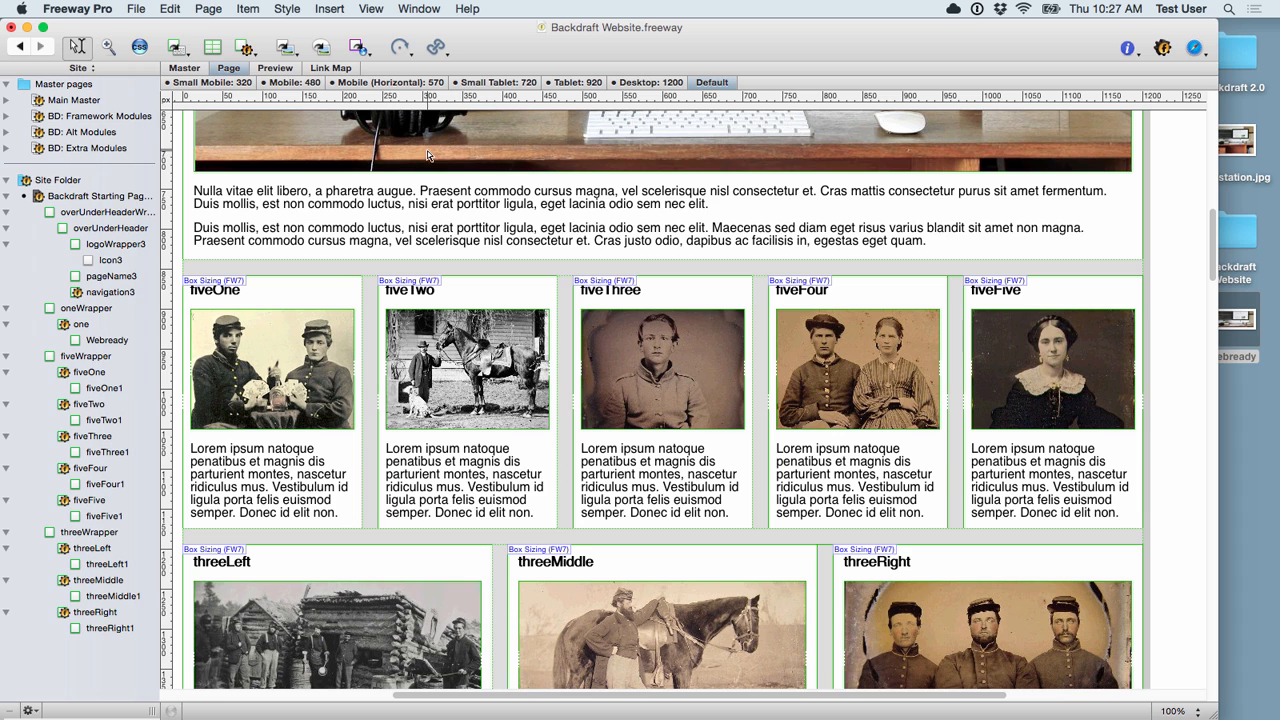
Step: Copy the Full Width Wrapper box from the BD: Extra Modules master after checking its Inspector settings
click(5, 196)
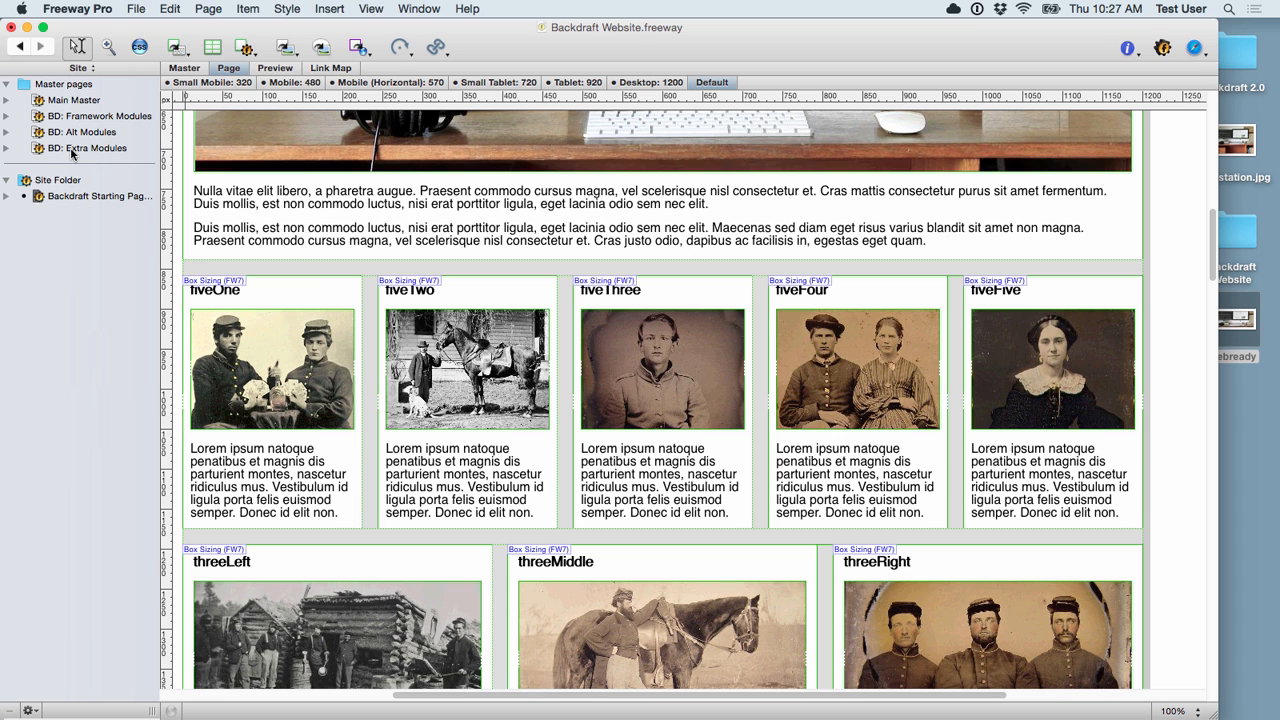
click(71, 149)
scroll(596, 424, down, 10)
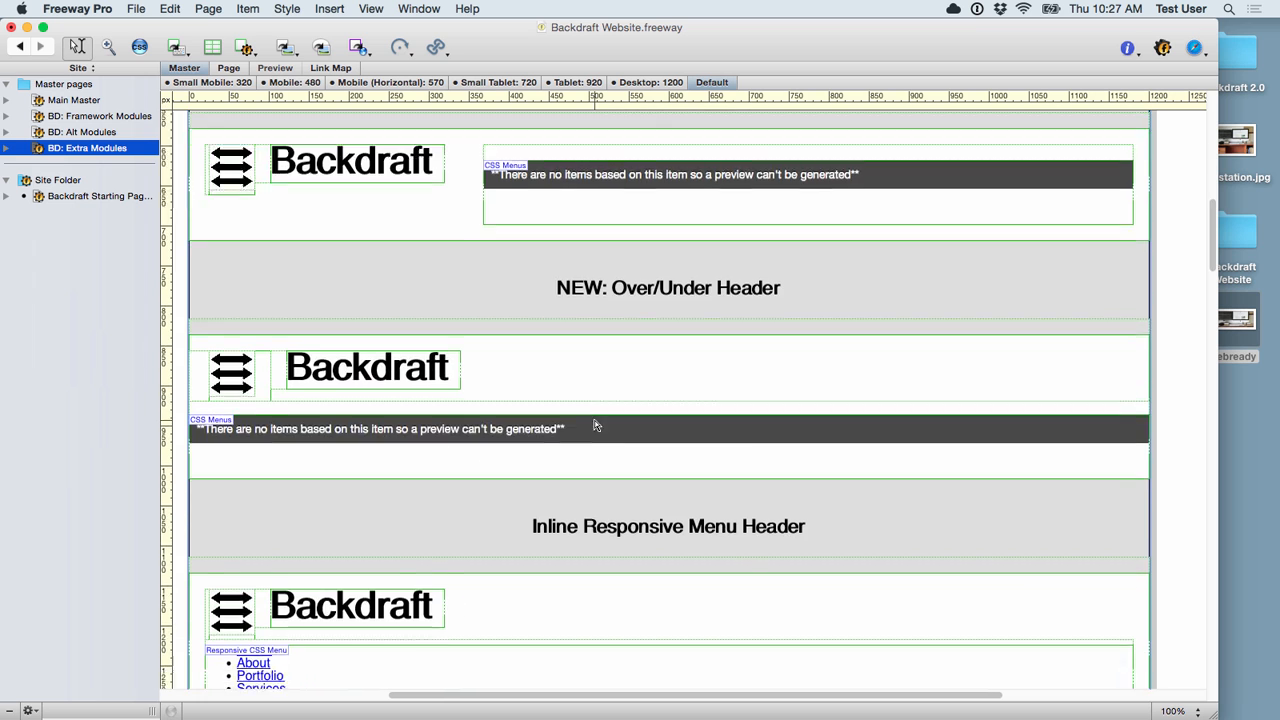
scroll(594, 425, down, 15)
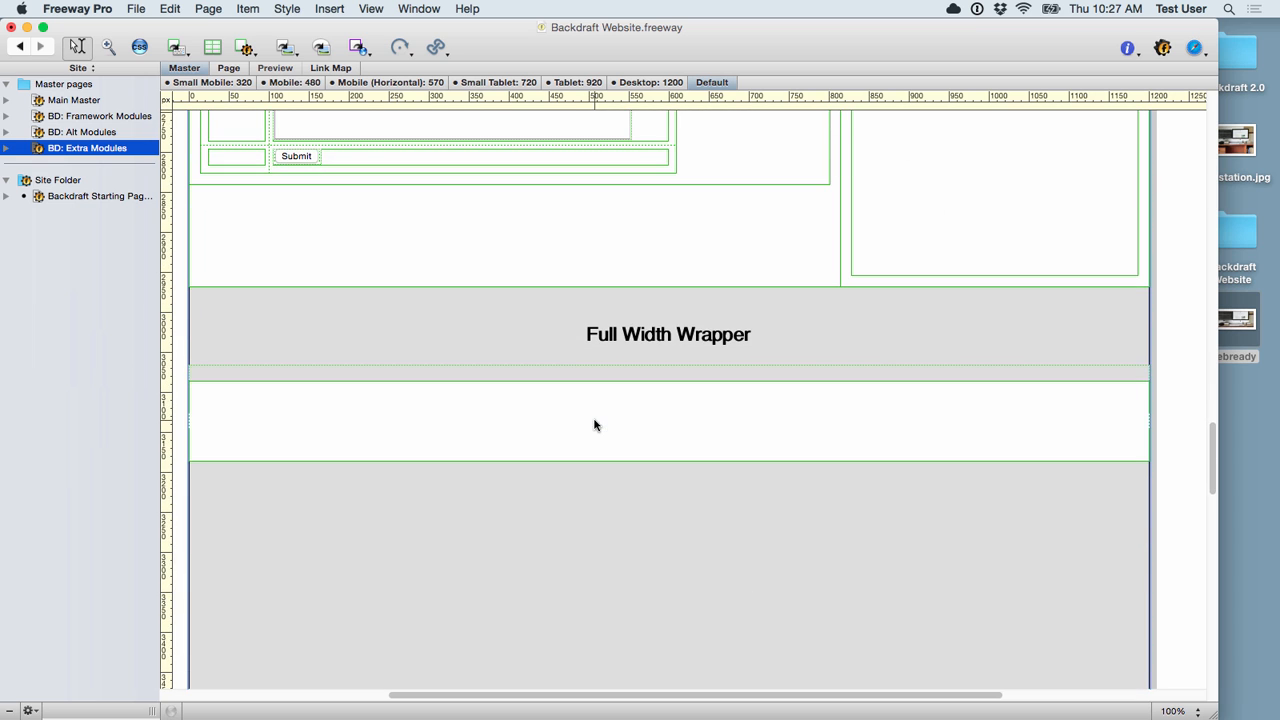
click(651, 405)
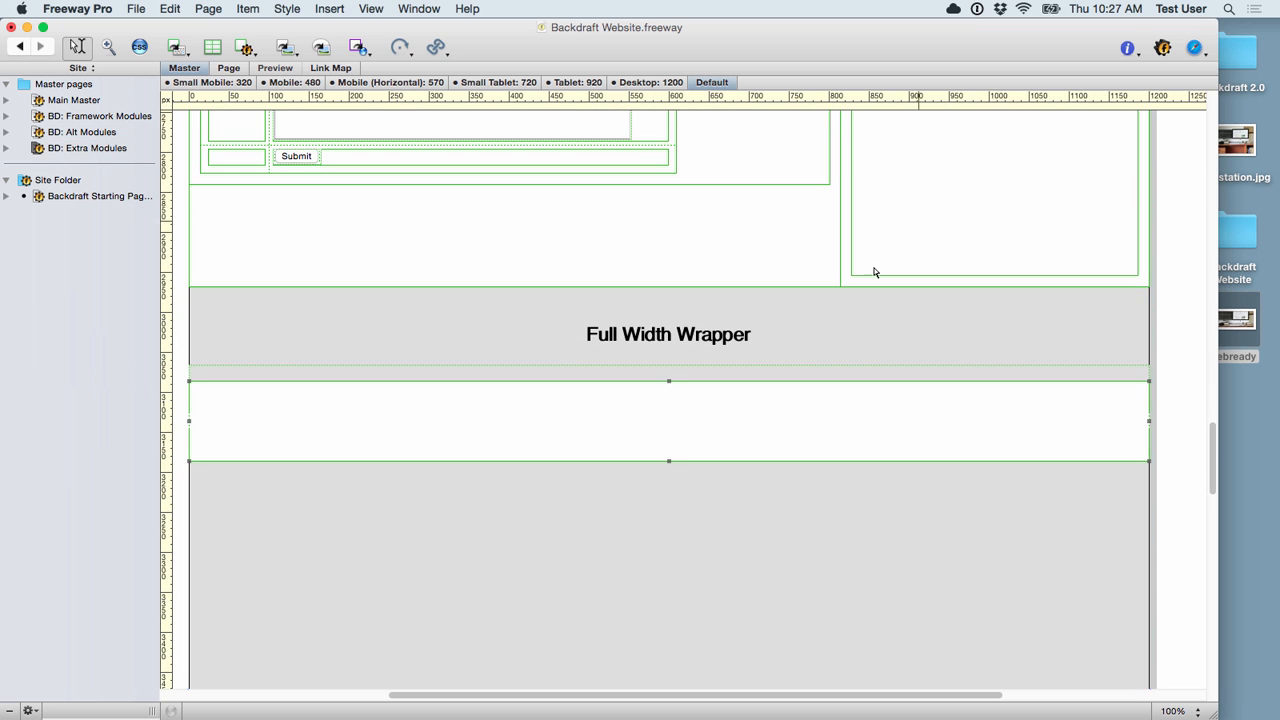
click(1129, 49)
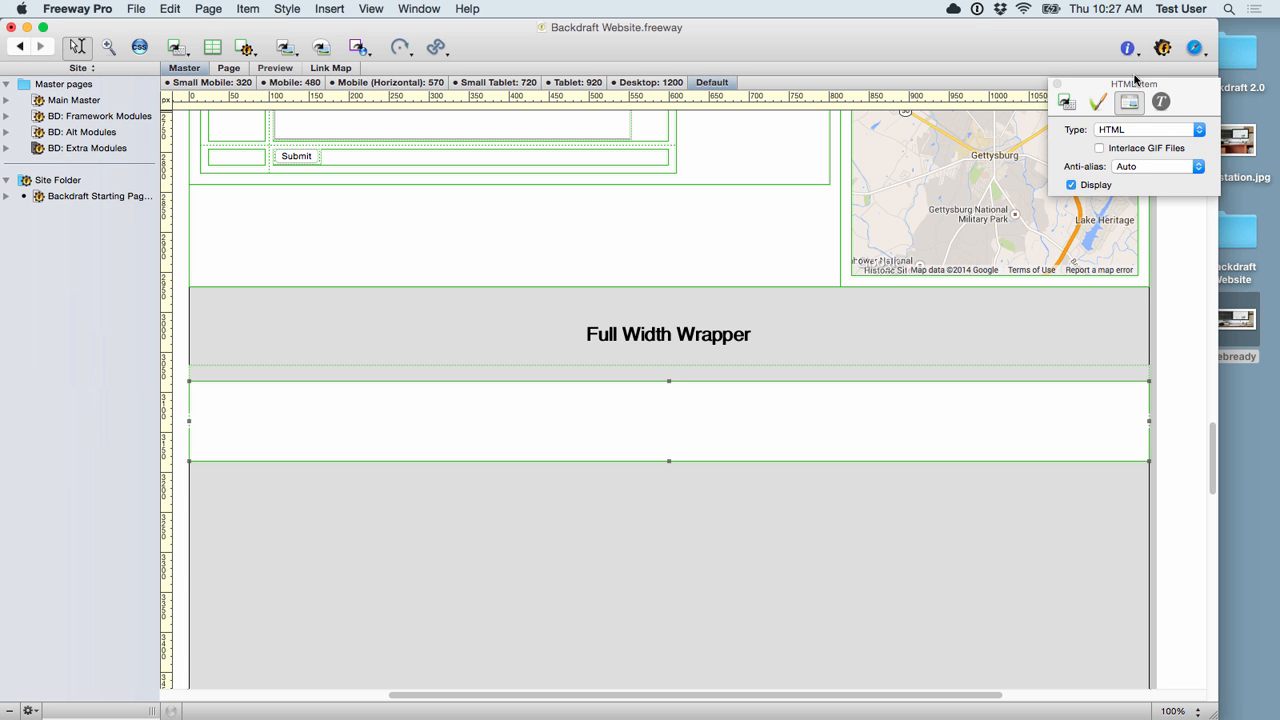
click(1066, 101)
key(super+c)
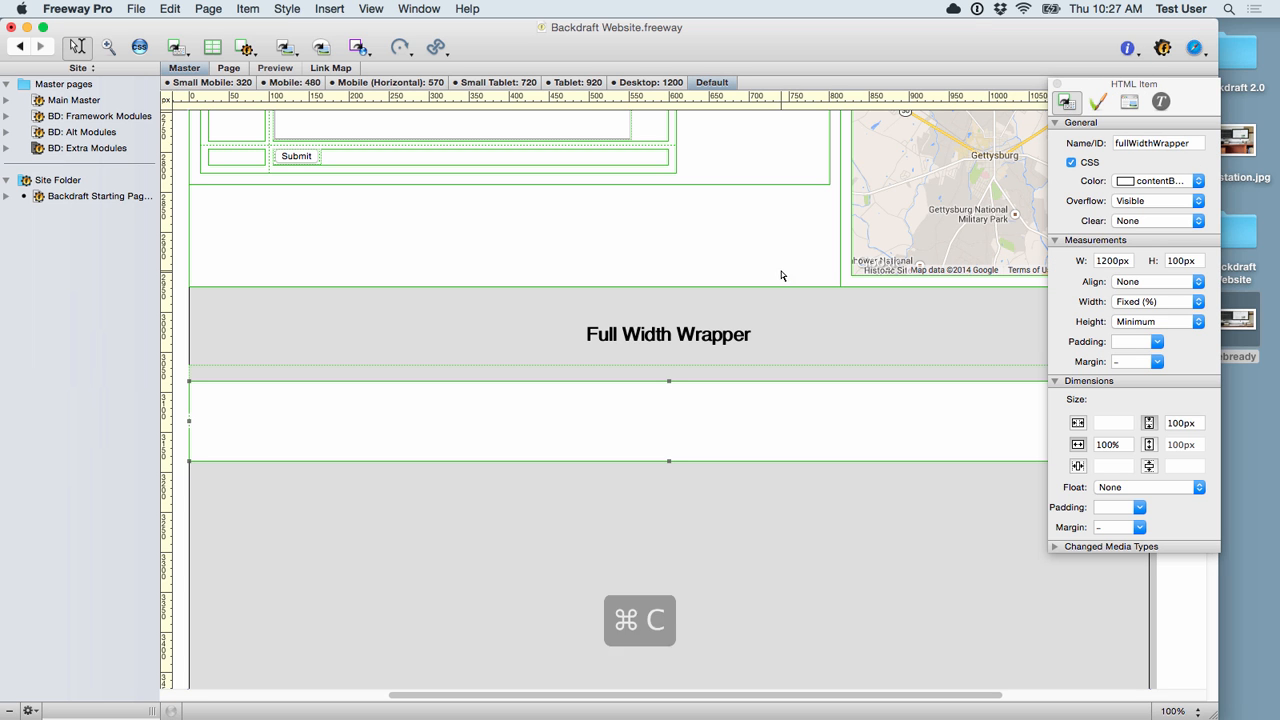
Step: Paste the full-width wrapper below the three-column module on the starting page and close the Inspector
click(85, 197)
scroll(775, 448, down, 10)
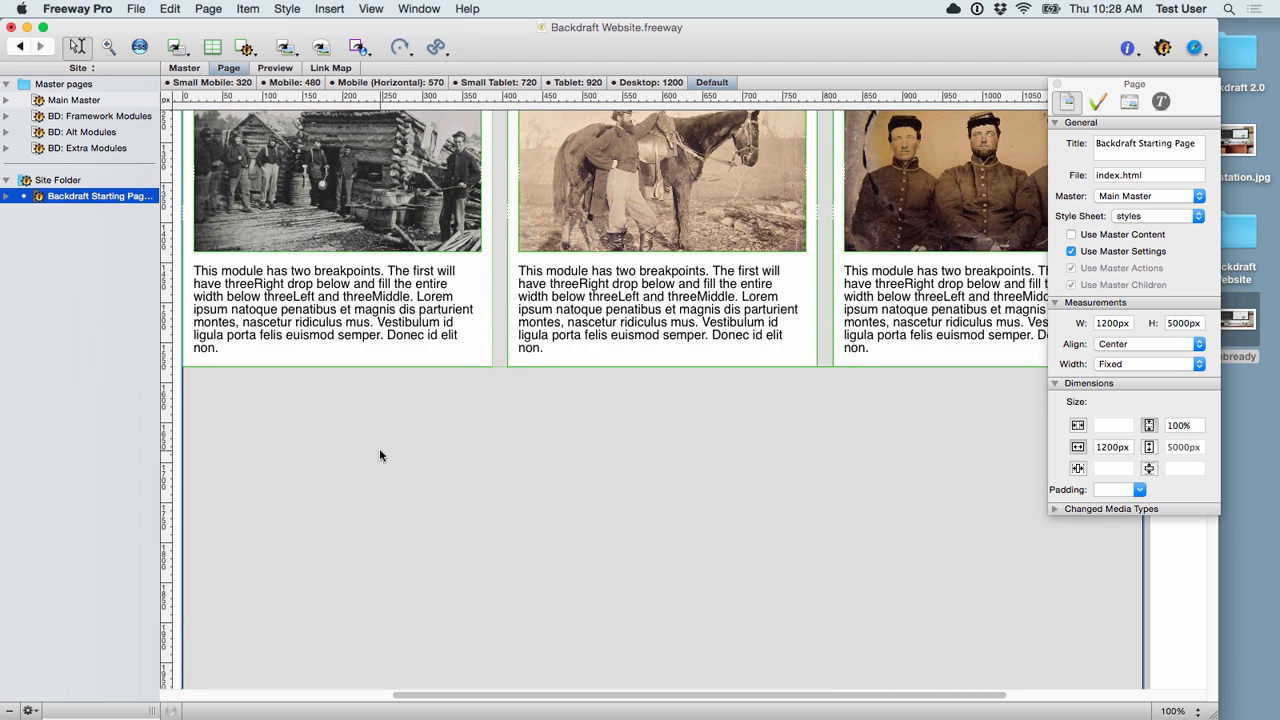
click(379, 455)
key(super+v)
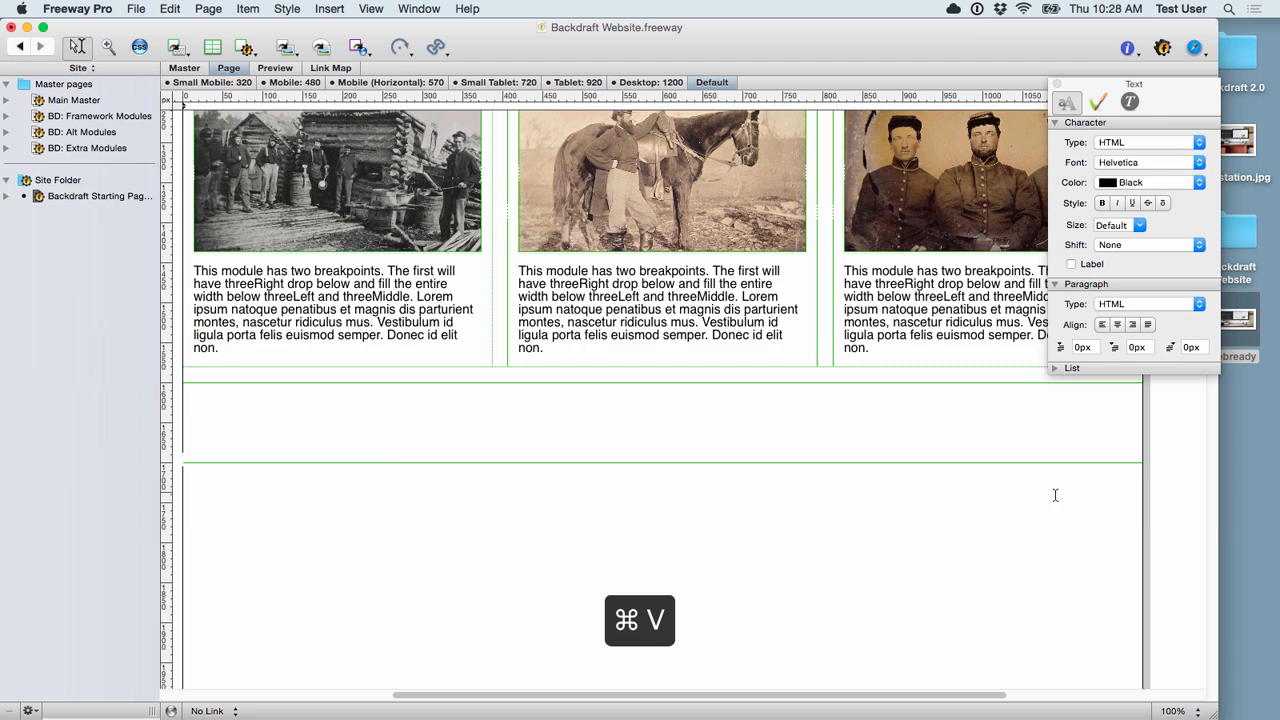
click(1177, 497)
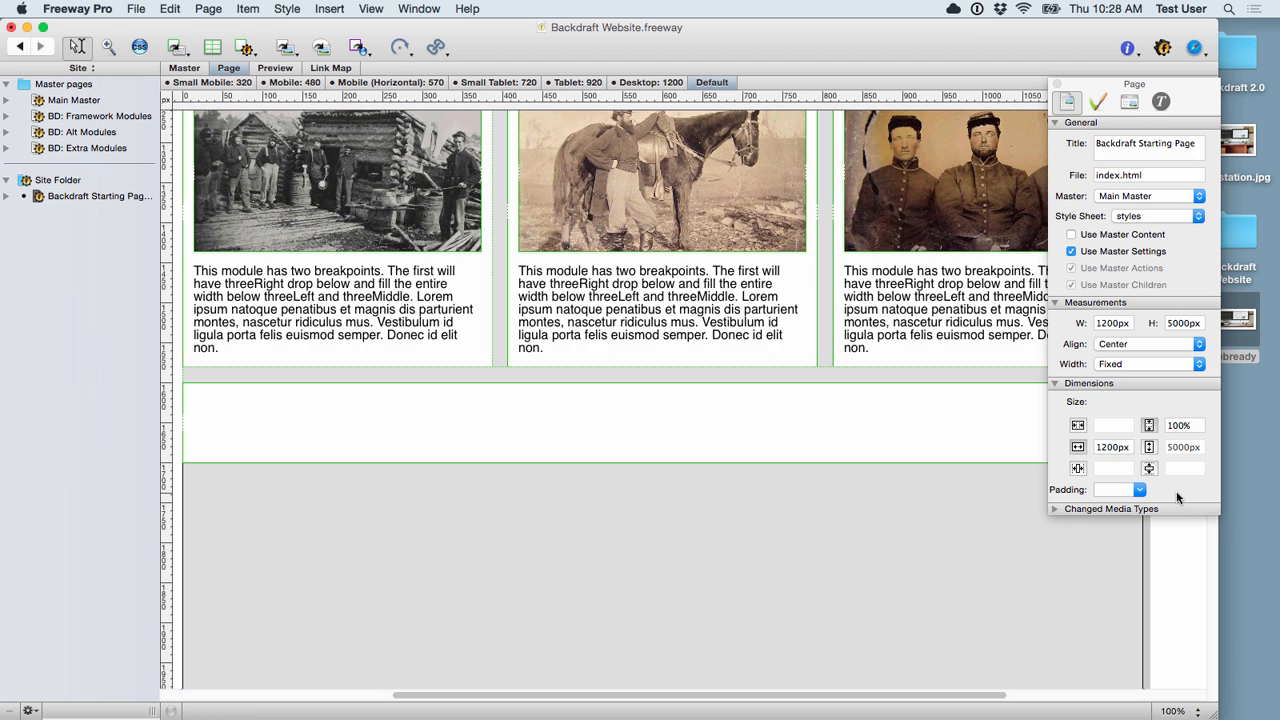
click(1056, 84)
click(1194, 48)
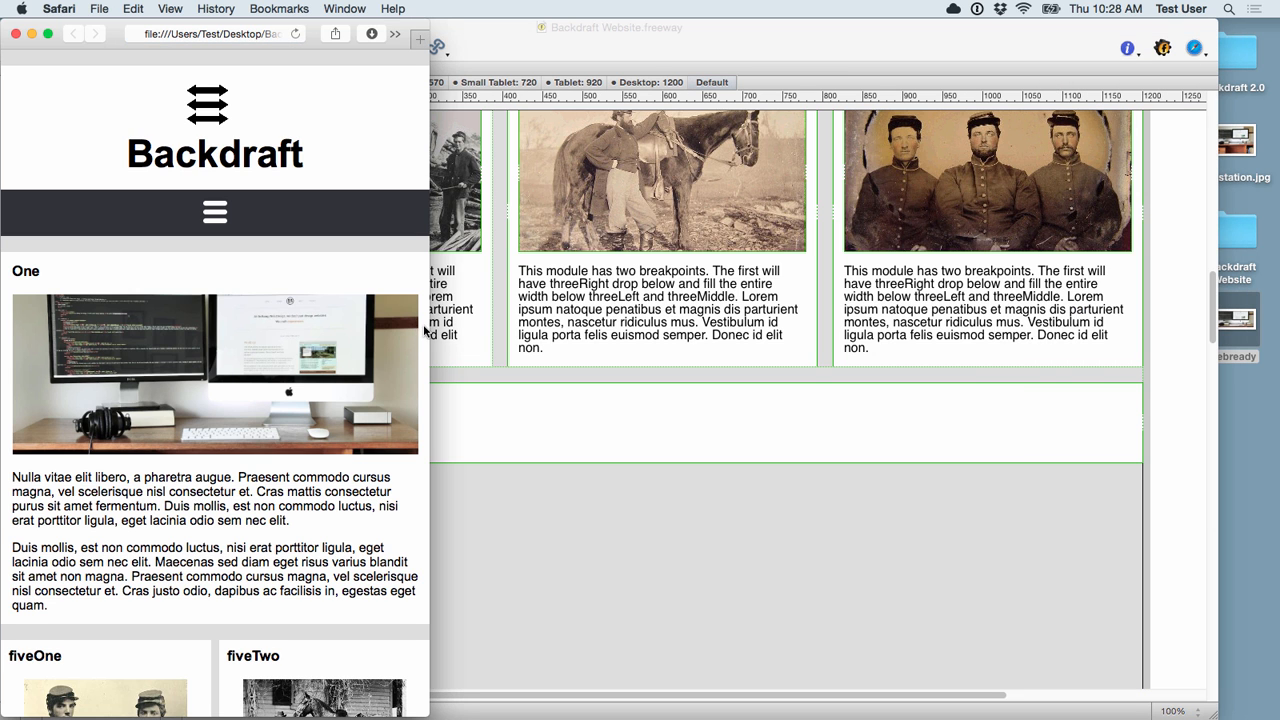
drag(430, 326, 1268, 330)
scroll(677, 478, down, 10)
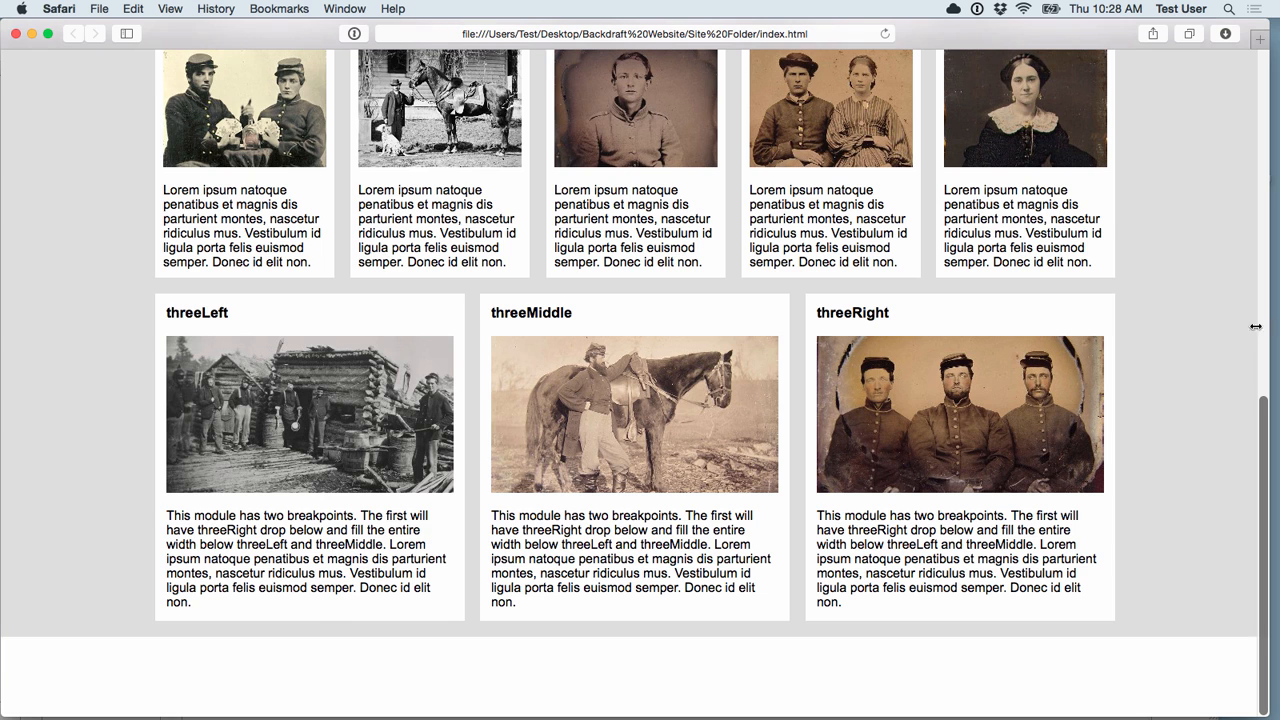
drag(1268, 326, 888, 326)
click(1056, 497)
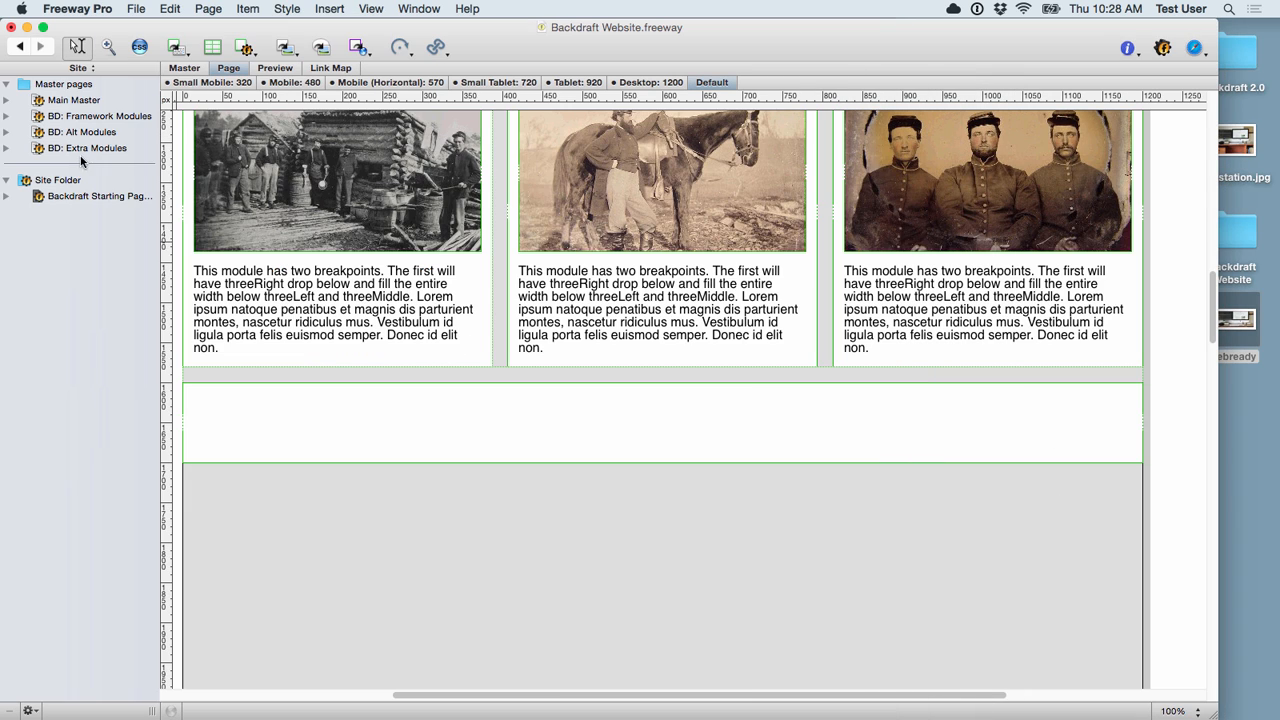